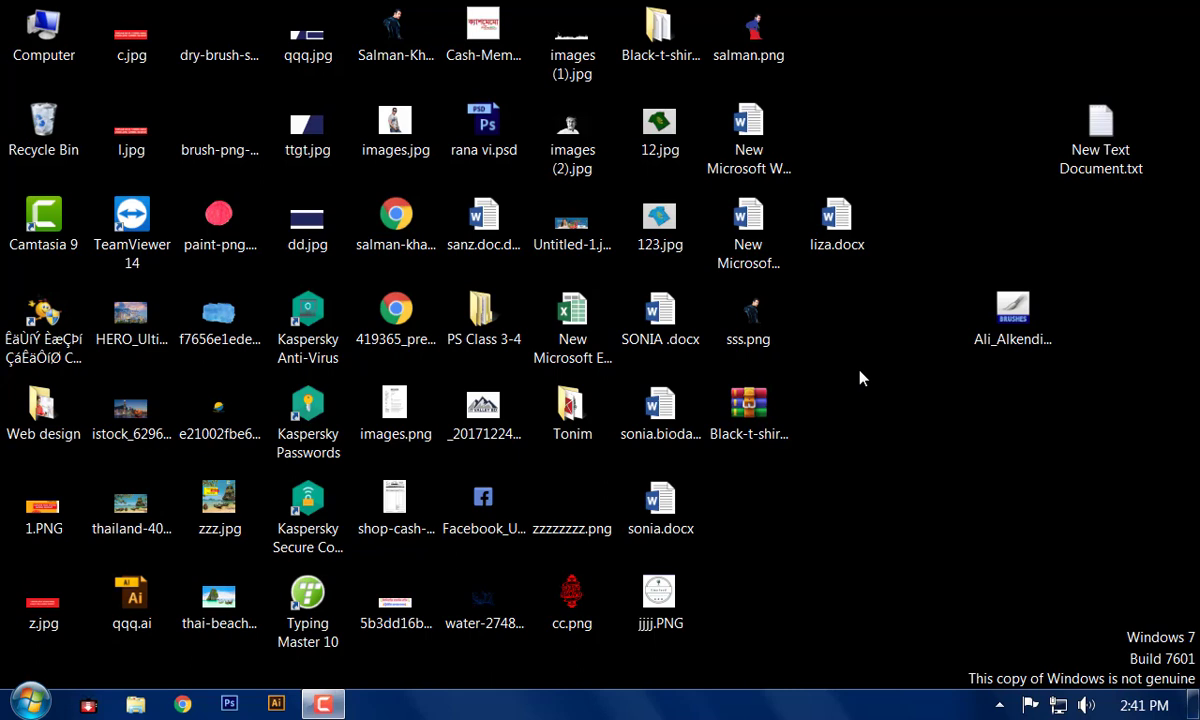
Refresh the desktop several times from its right-click menu
right_click(890, 343)
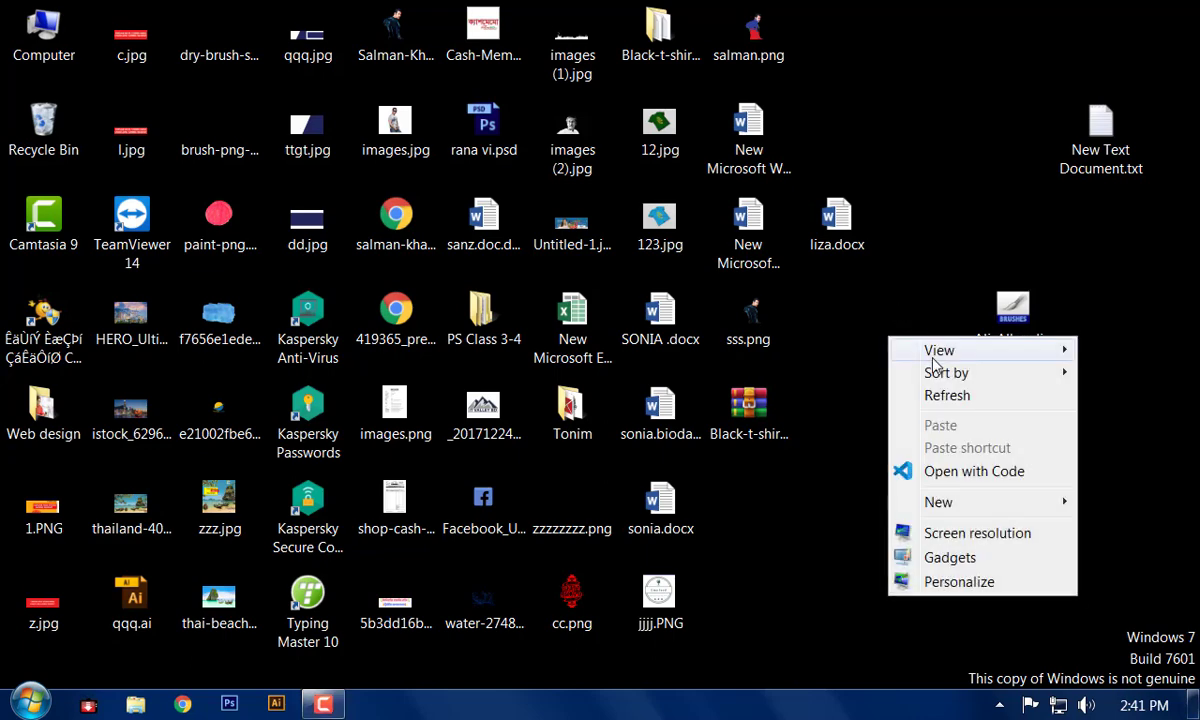
left_click(951, 408)
right_click(871, 335)
left_click(927, 395)
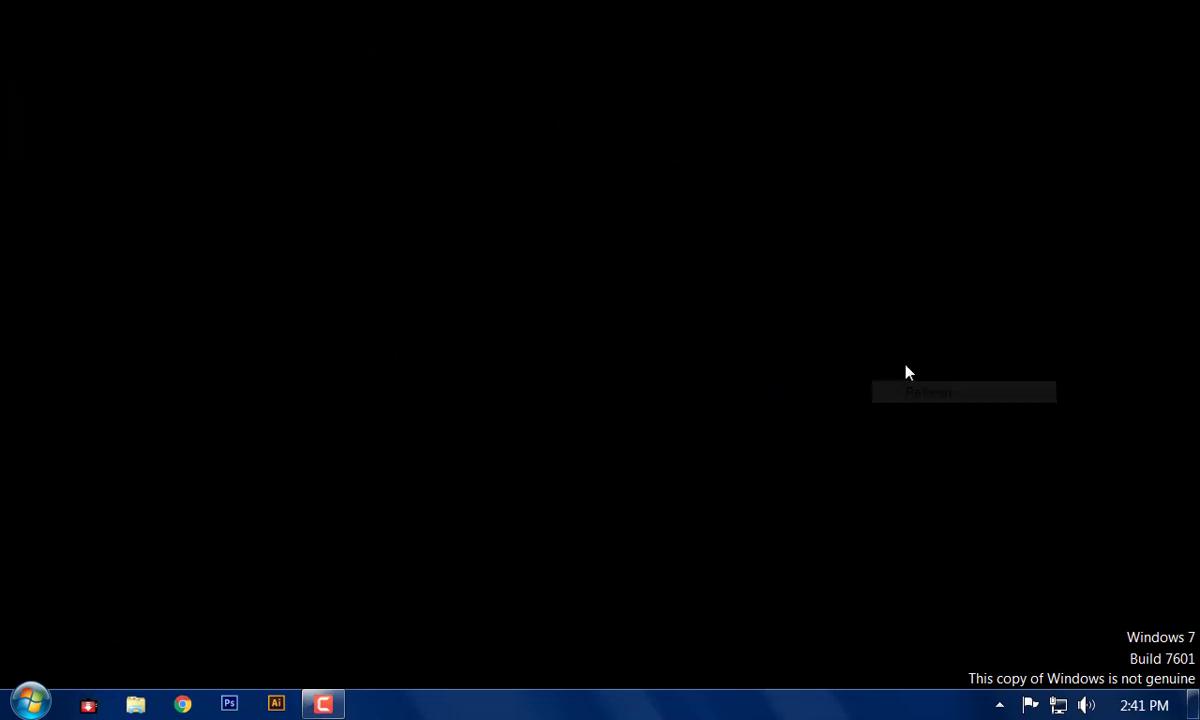
right_click(906, 366)
left_click(948, 424)
right_click(892, 353)
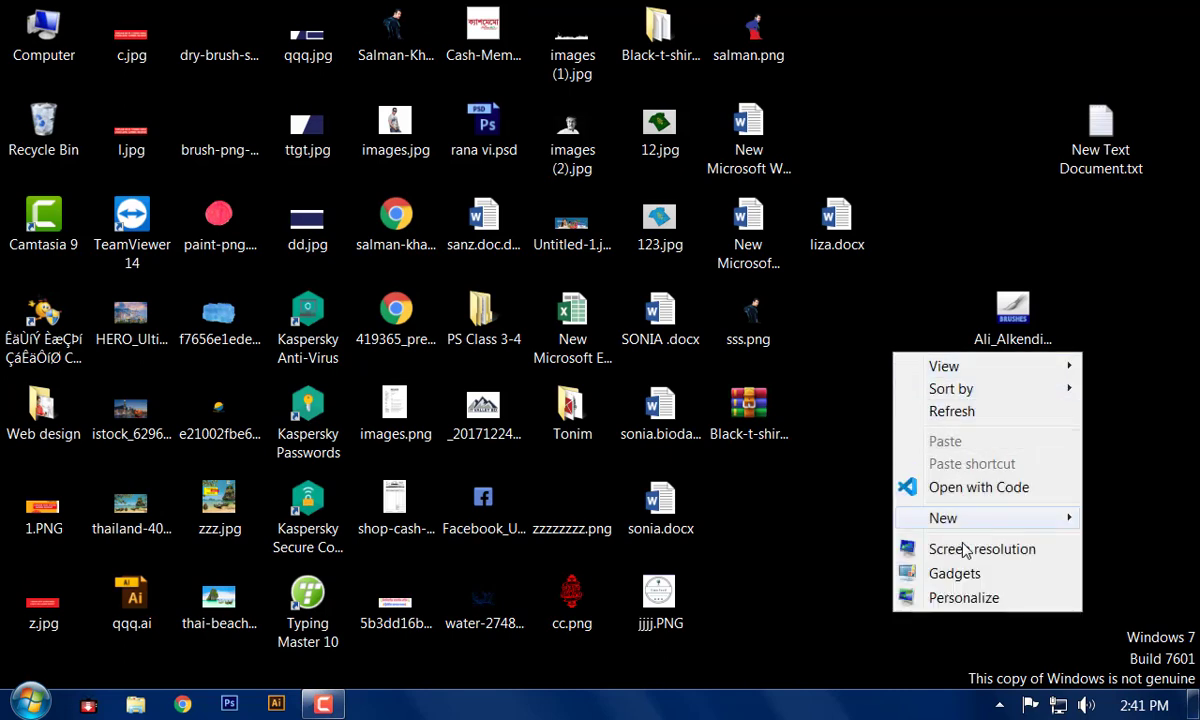
mouse_move(966, 518)
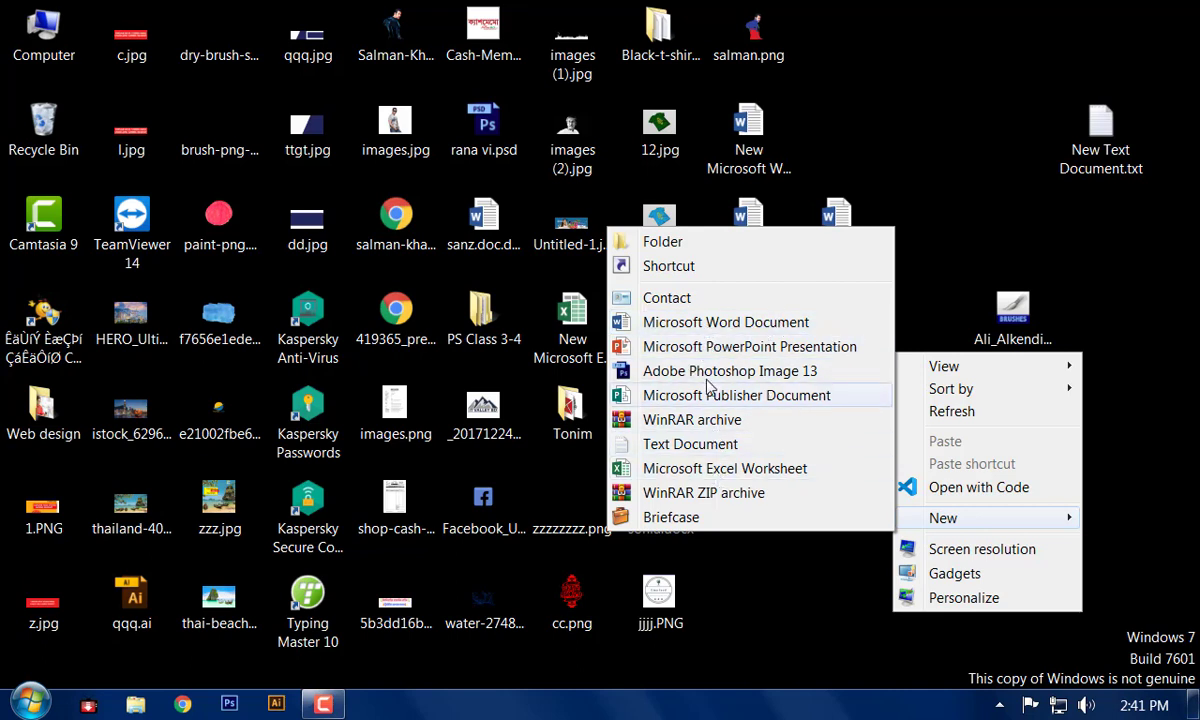
left_click(935, 265)
right_click(918, 233)
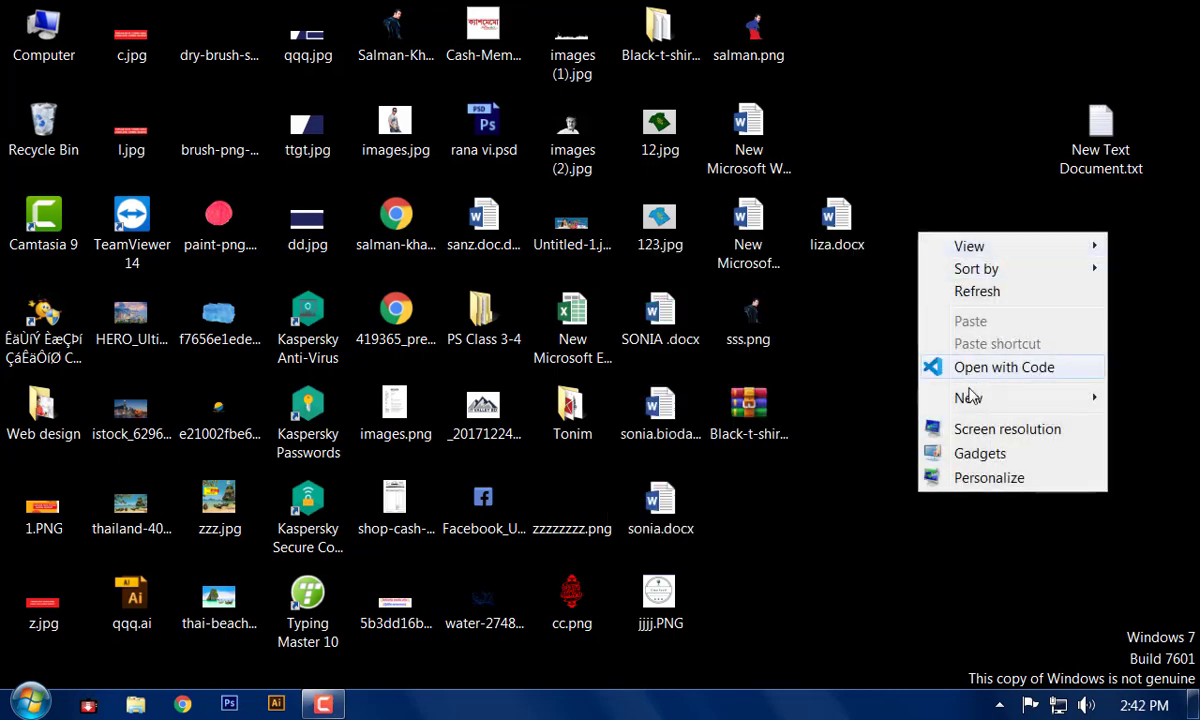
mouse_move(969, 400)
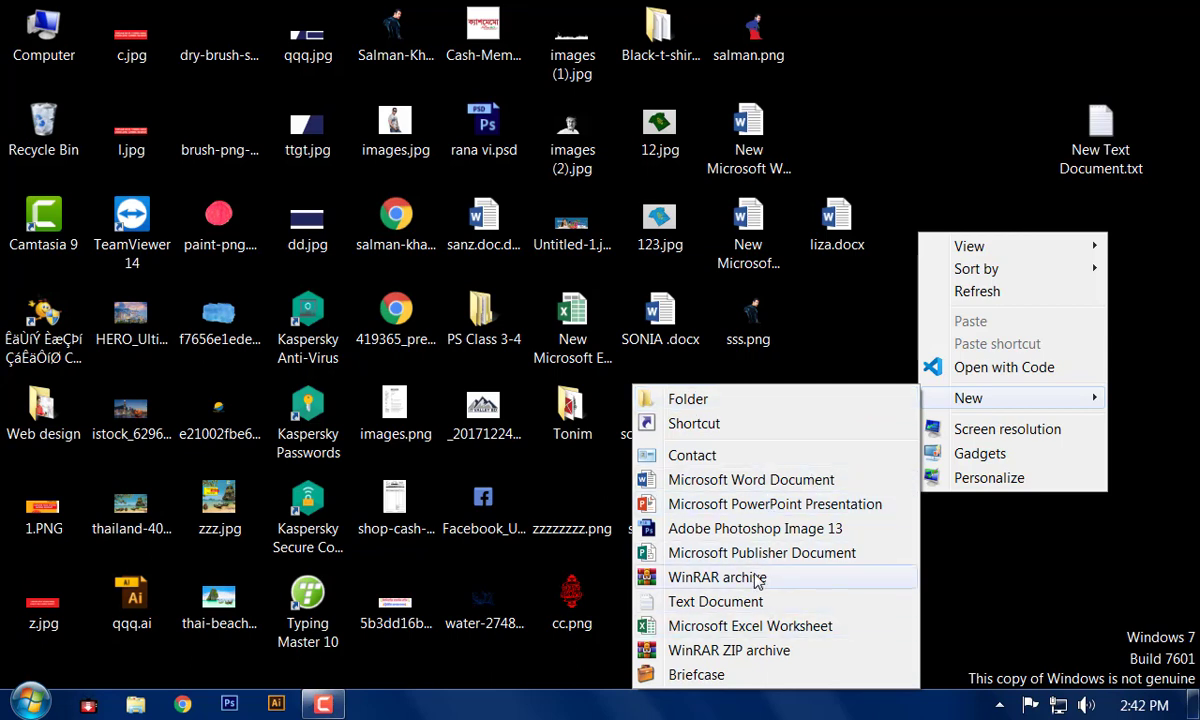
left_click(812, 350)
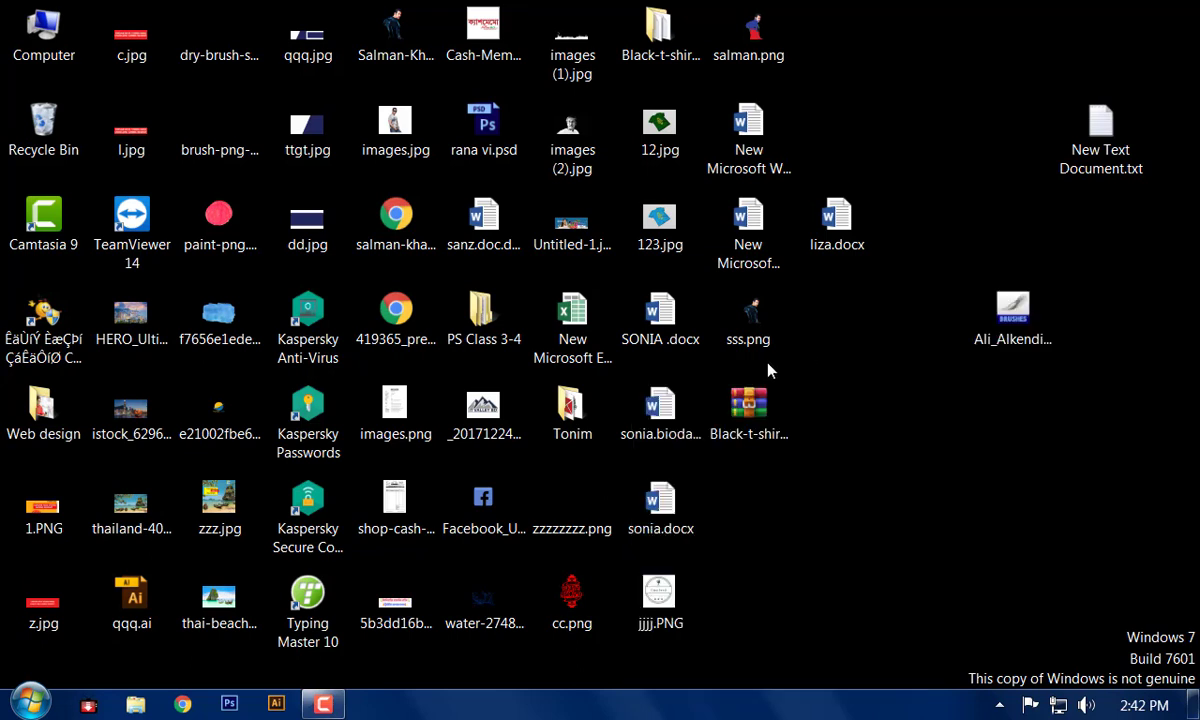
Browse the Start menu's All Programs list, expanding the Adobe Master Collection CS6 group
left_click(30, 703)
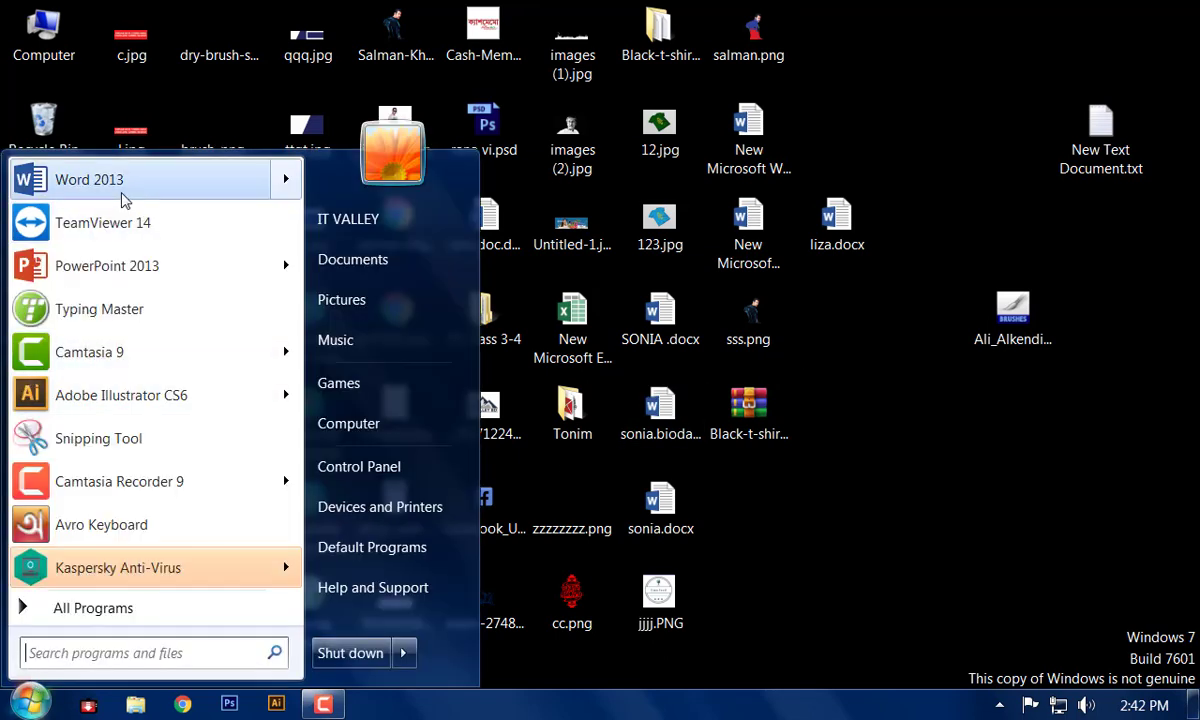
mouse_move(175, 197)
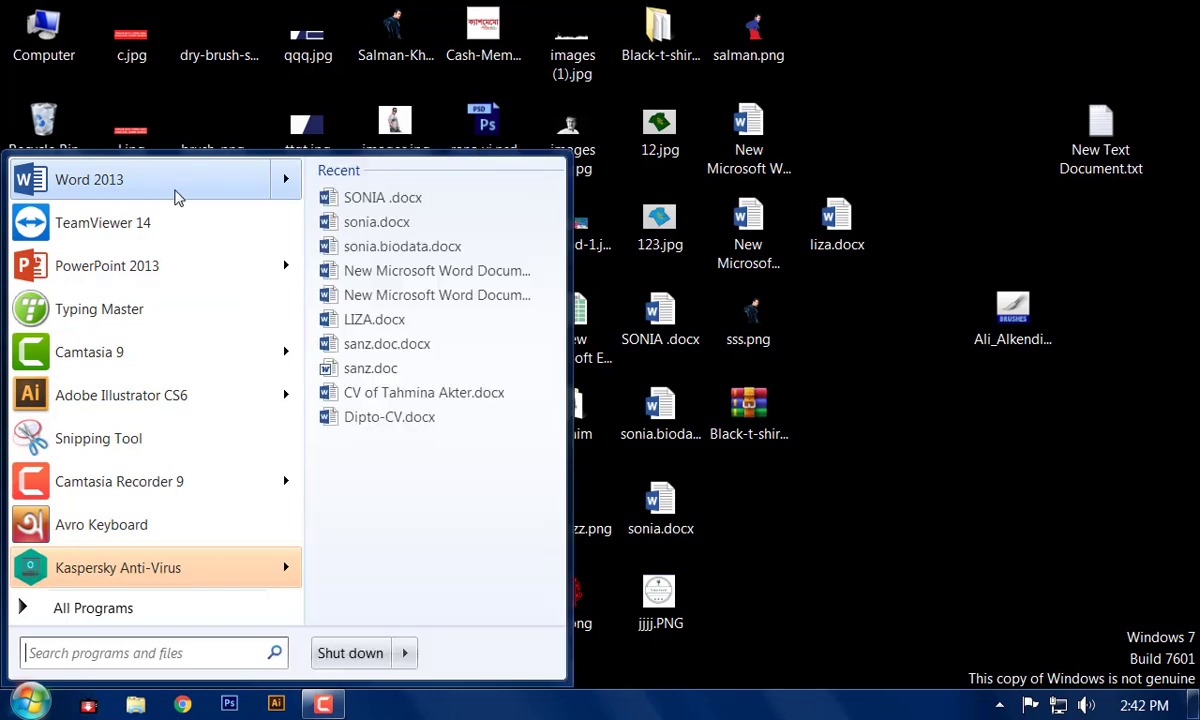
left_click(815, 495)
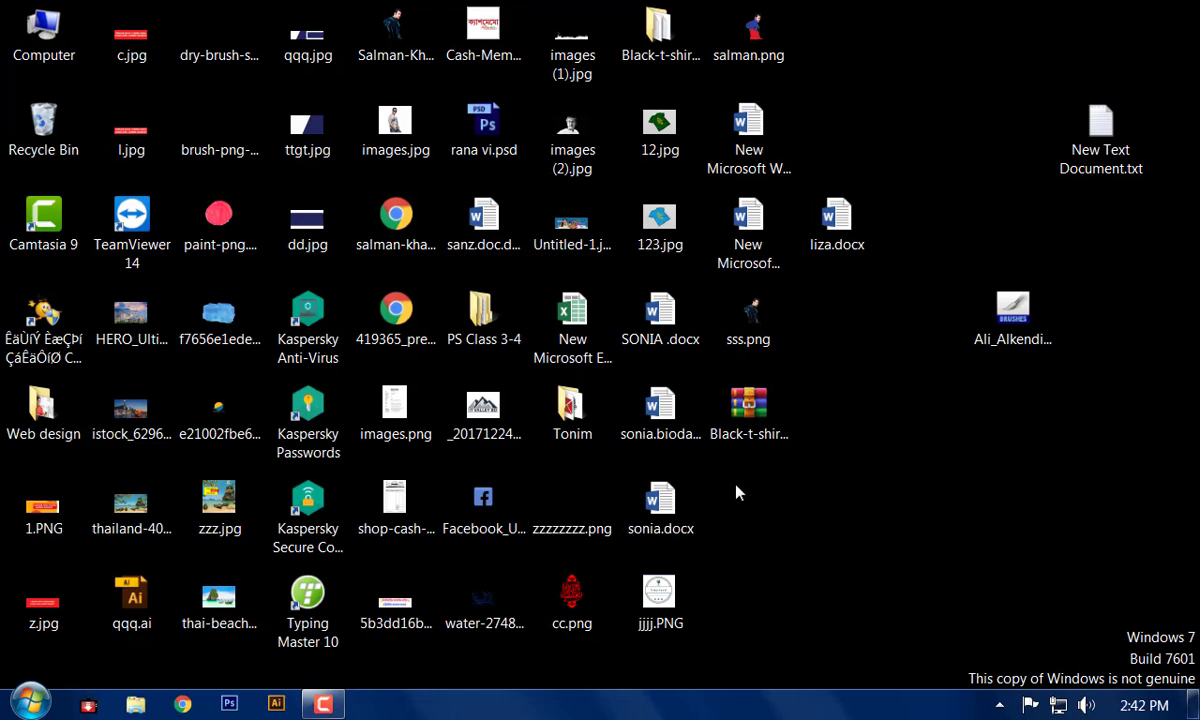
left_click(30, 706)
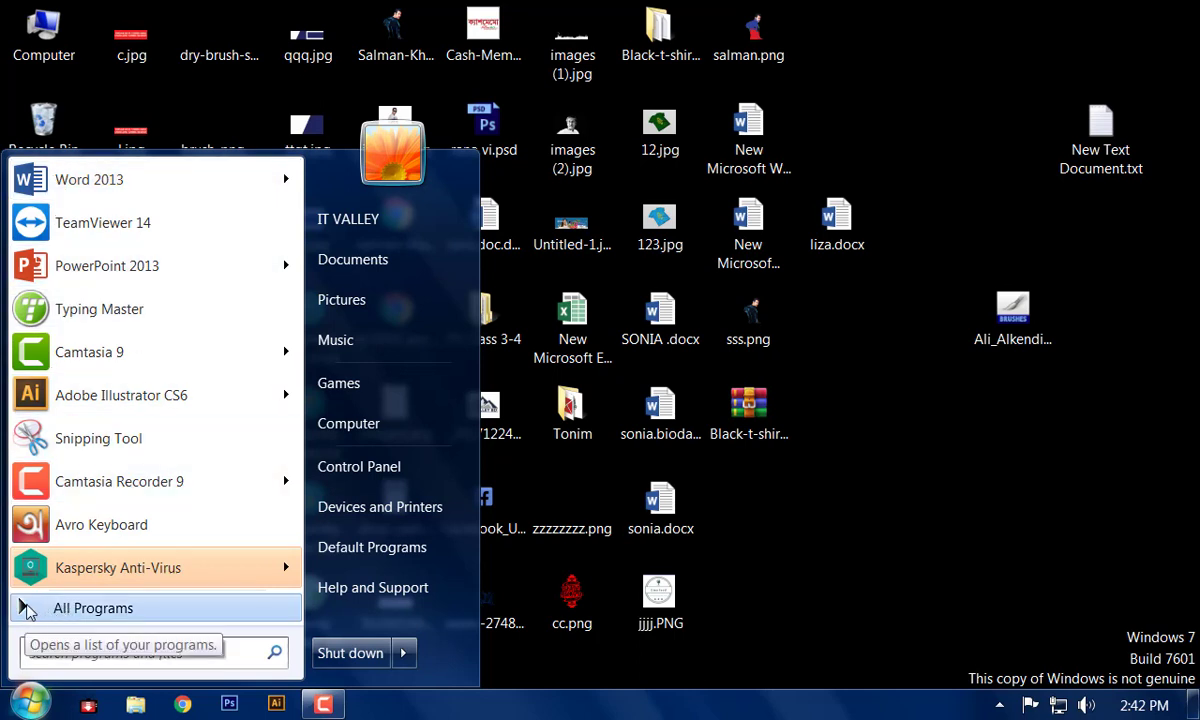
left_click(27, 610)
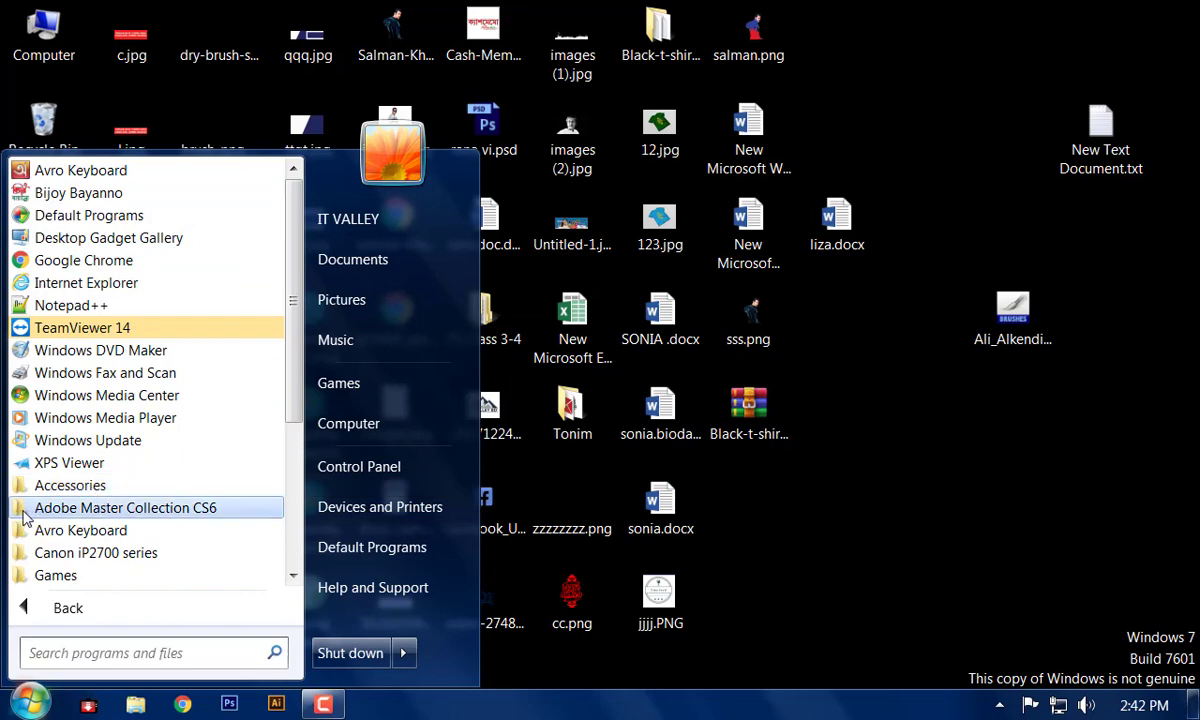
left_click(25, 517)
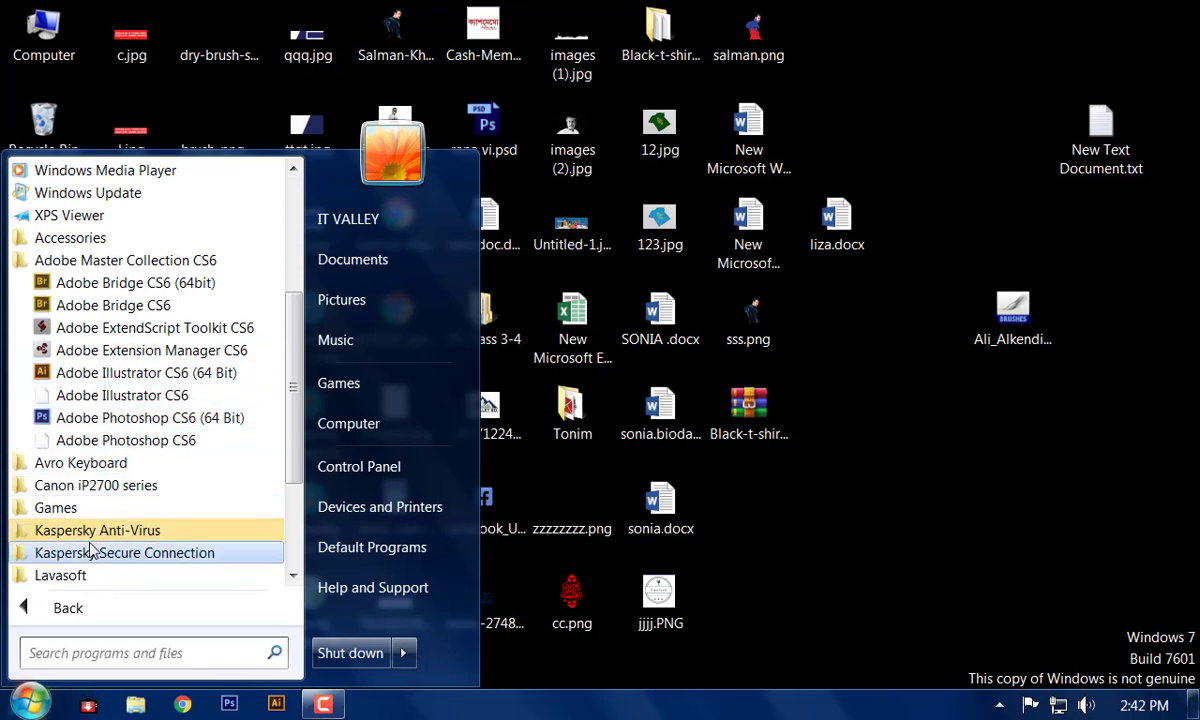
scroll(88, 560, "down", 1)
scroll(86, 530, "down", 2)
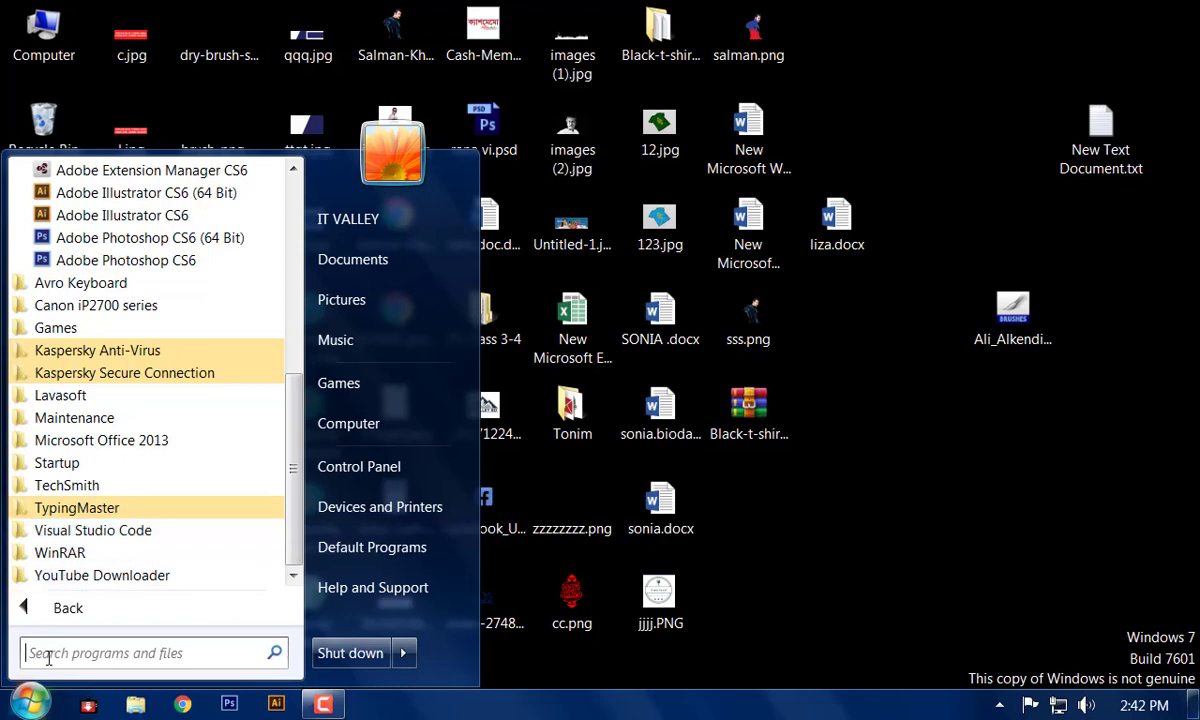
left_click(932, 539)
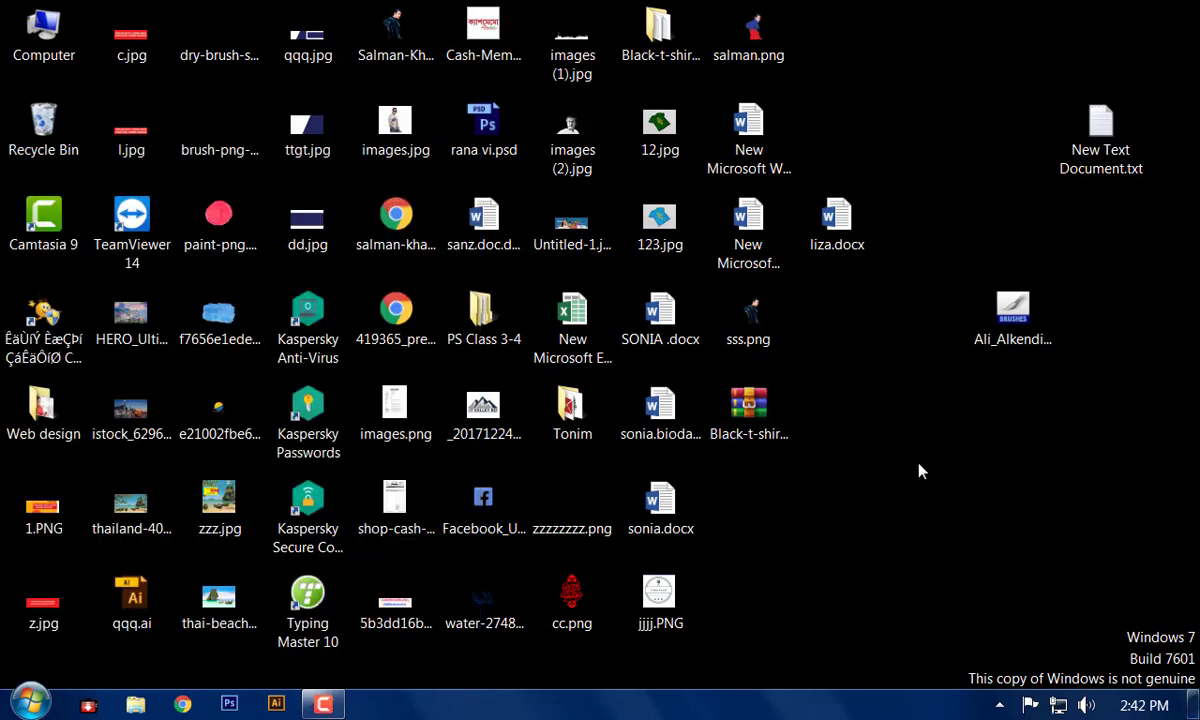
right_click(862, 366)
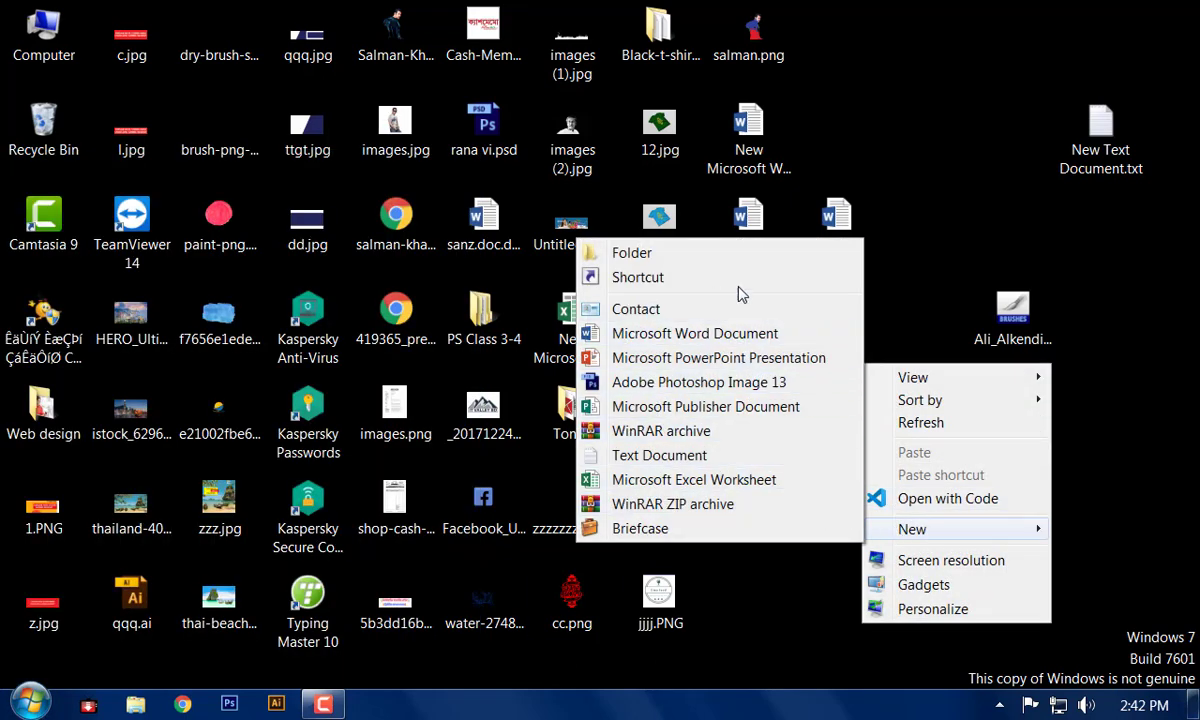
left_click(832, 292)
Open Computer full screen and go to 'Uninstall or change a program'
double_click(44, 33)
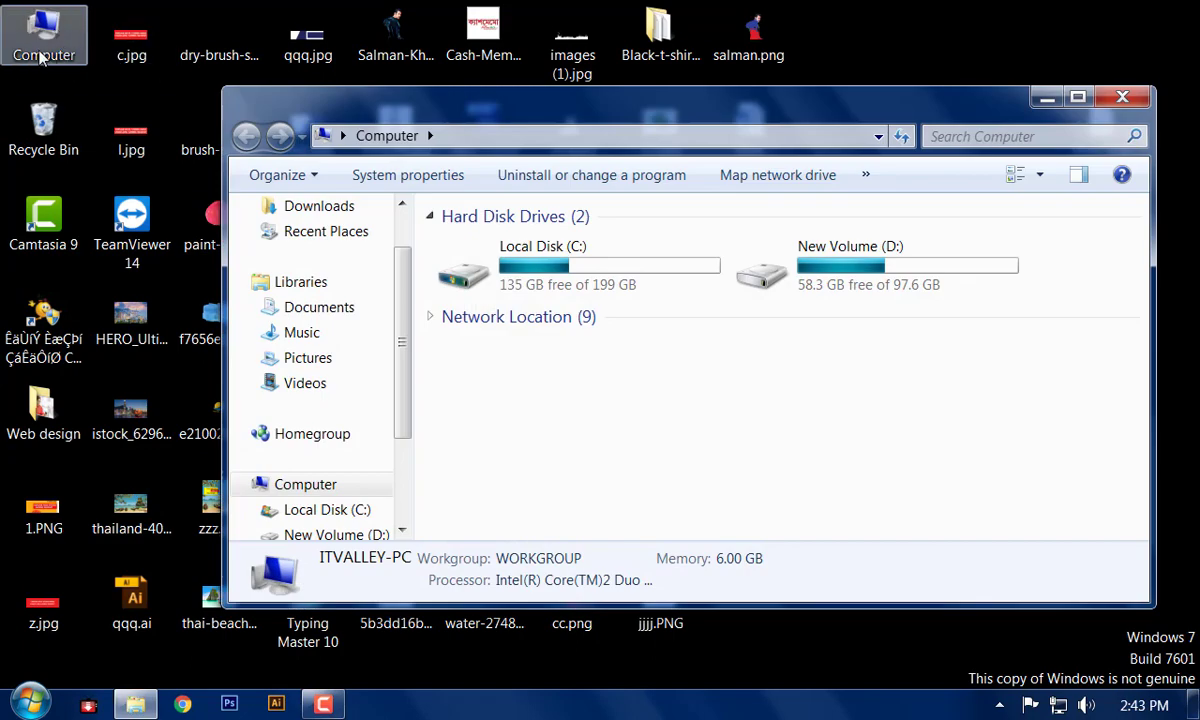
double_click(493, 111)
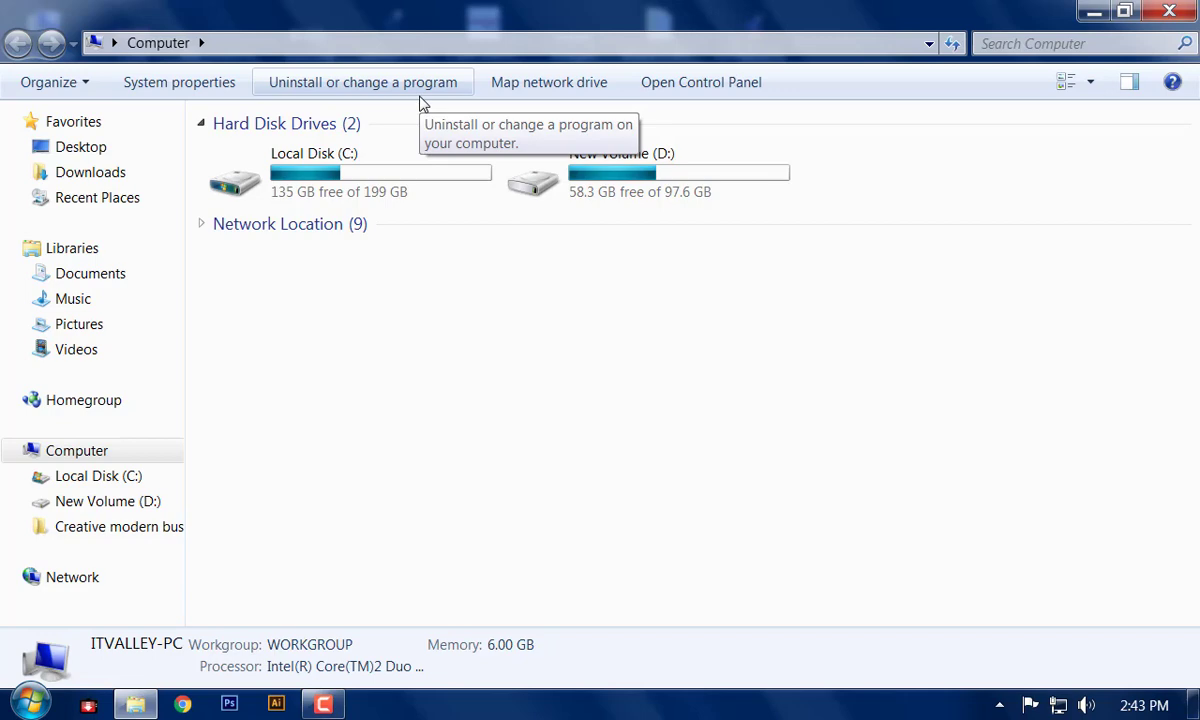
left_click(410, 97)
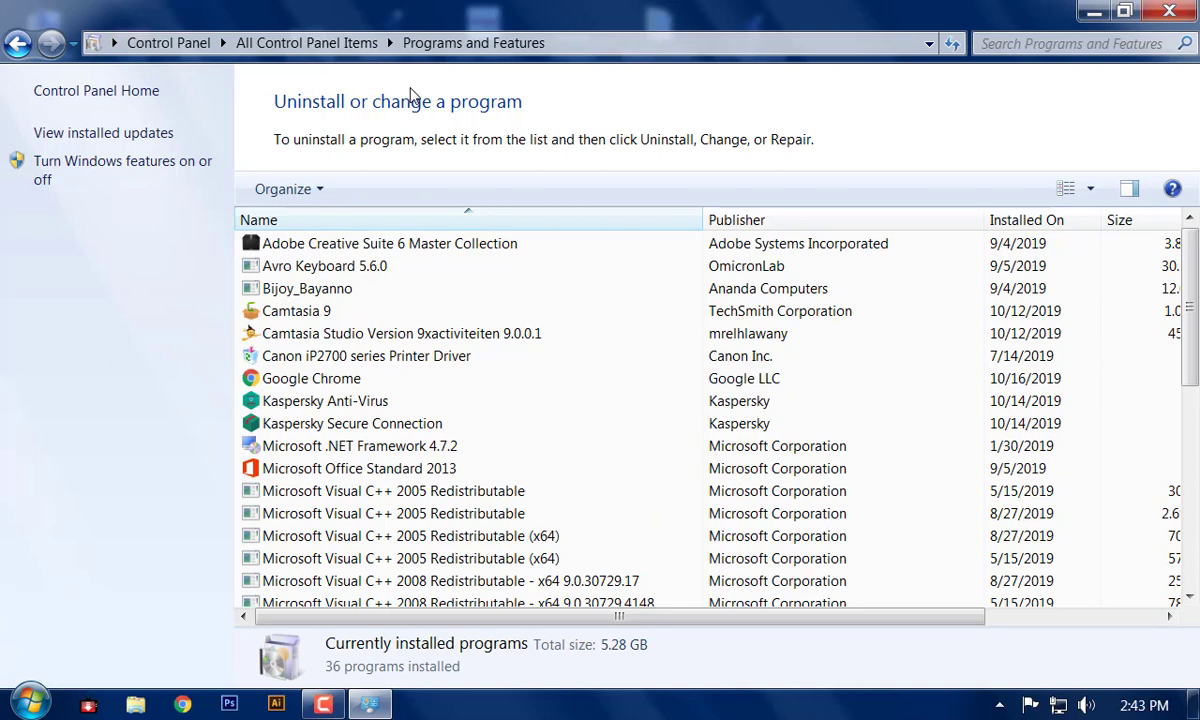
Scroll through the installed programs list and select TeamViewer 14
left_click(340, 245)
scroll(335, 350, "down", 2)
scroll(330, 420, "down", 4)
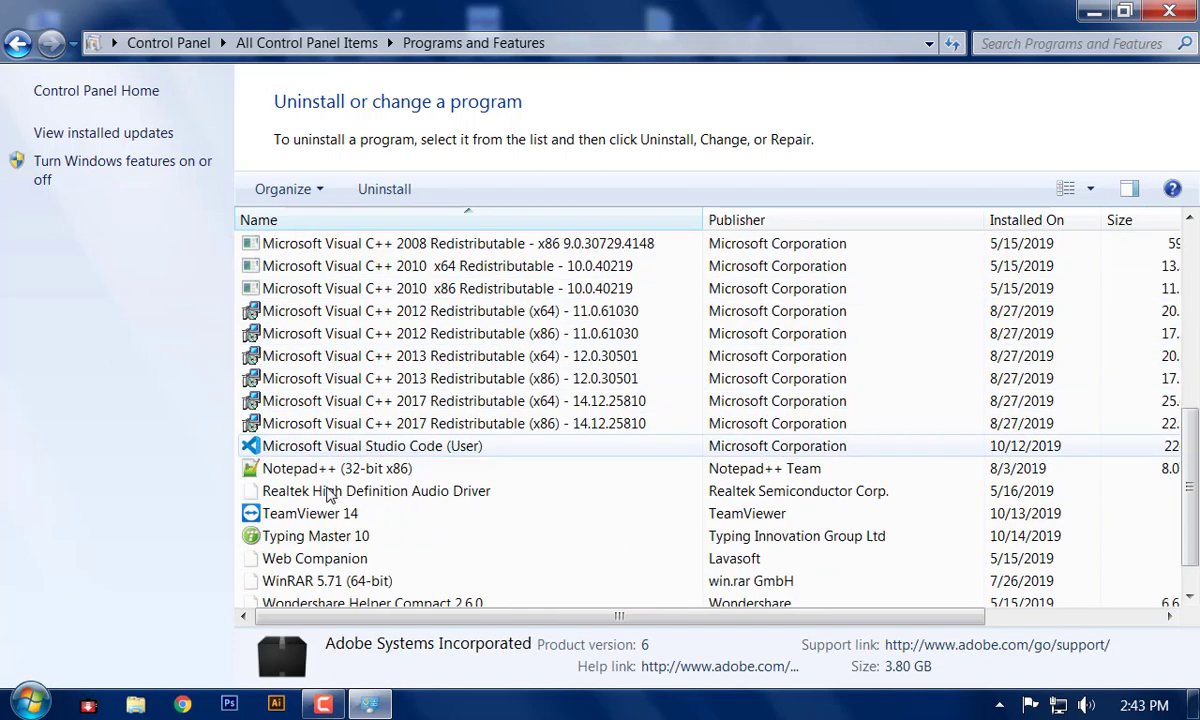
scroll(325, 495, "down", 1)
left_click(338, 581)
left_click(338, 513)
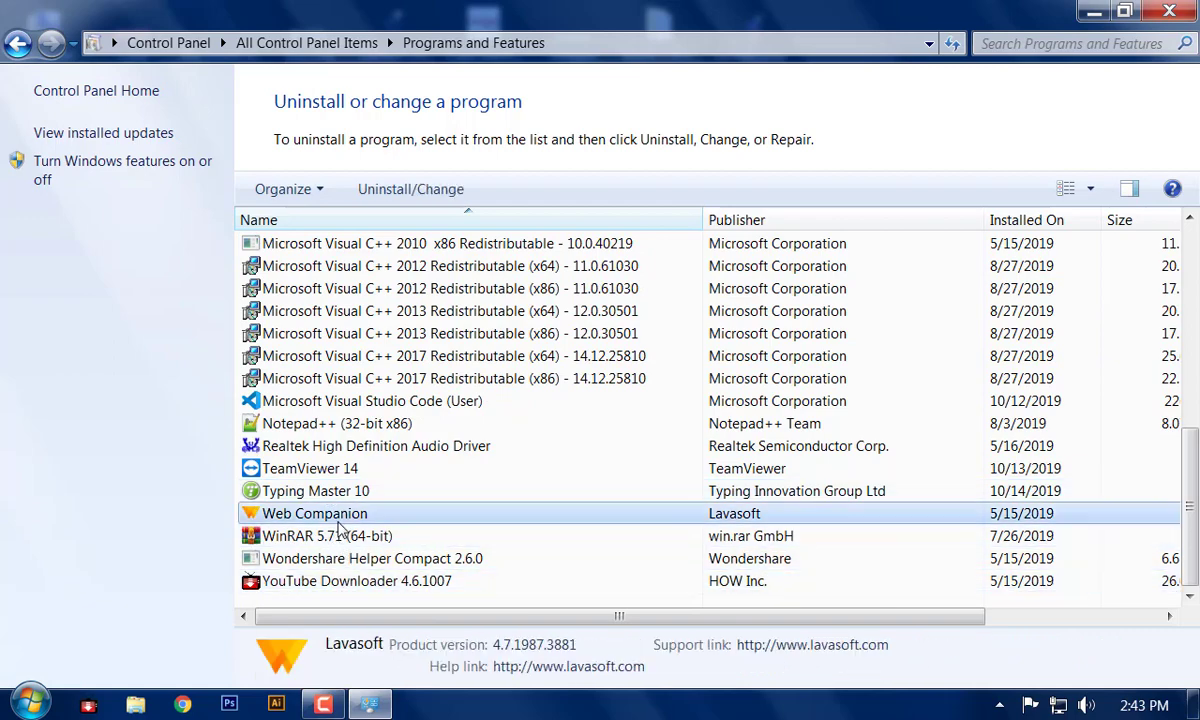
left_click(348, 490)
scroll(348, 490, "up", 2)
scroll(350, 487, "up", 3)
scroll(350, 487, "up", 2)
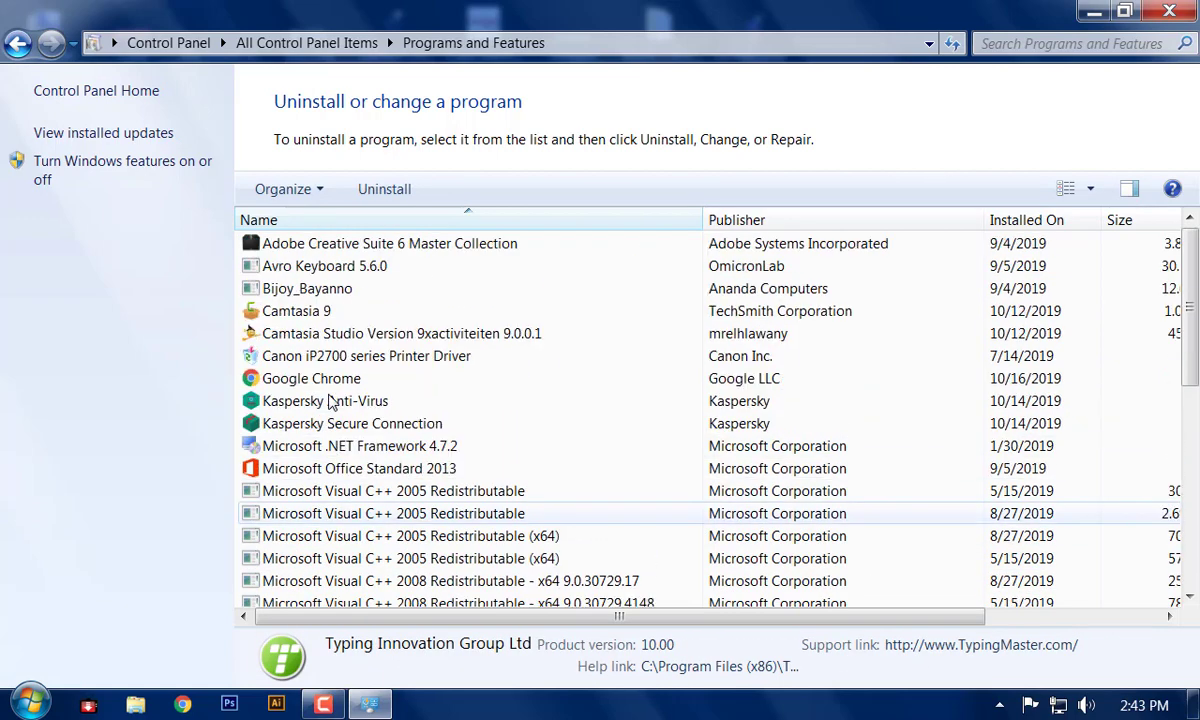
scroll(300, 455, "down", 7)
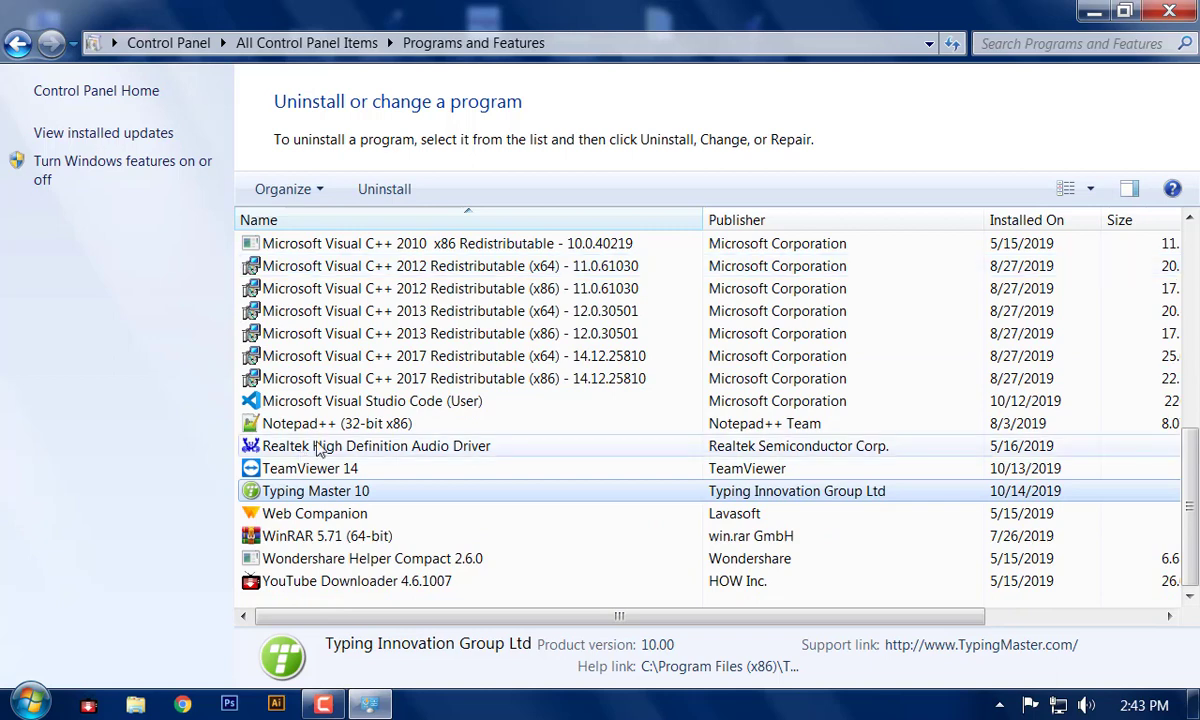
left_click(296, 470)
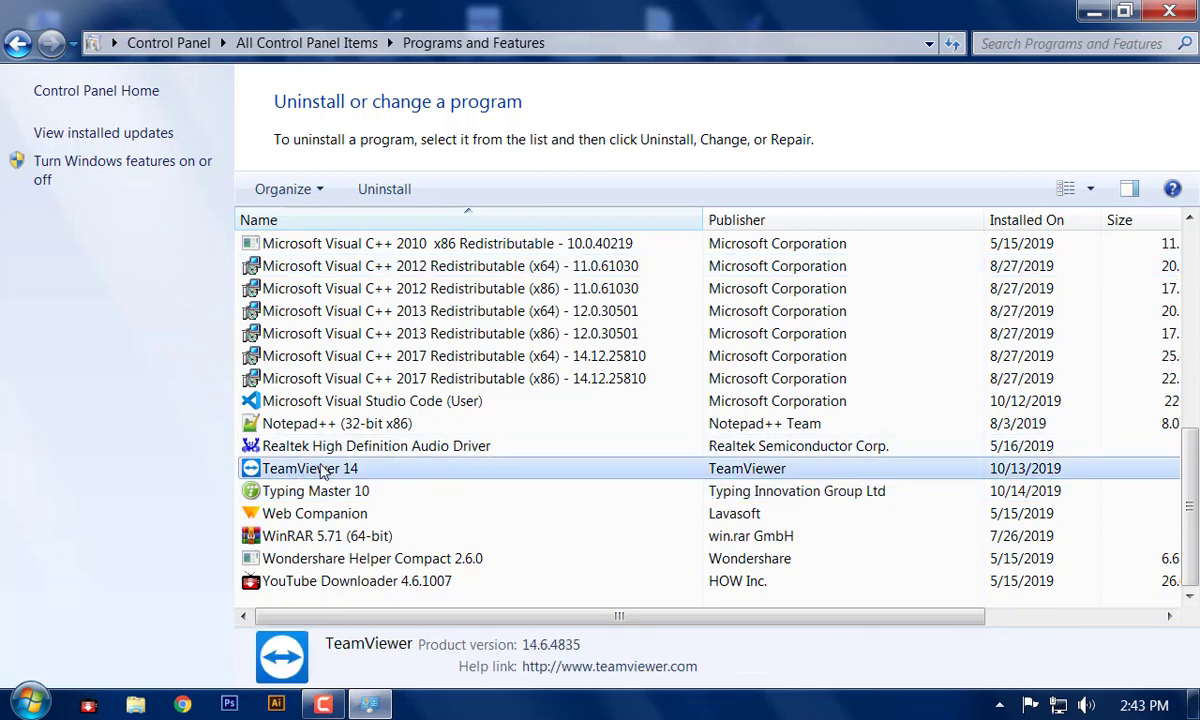
Uninstall TeamViewer 14 along with its settings, then close Programs and Features
double_click(378, 470)
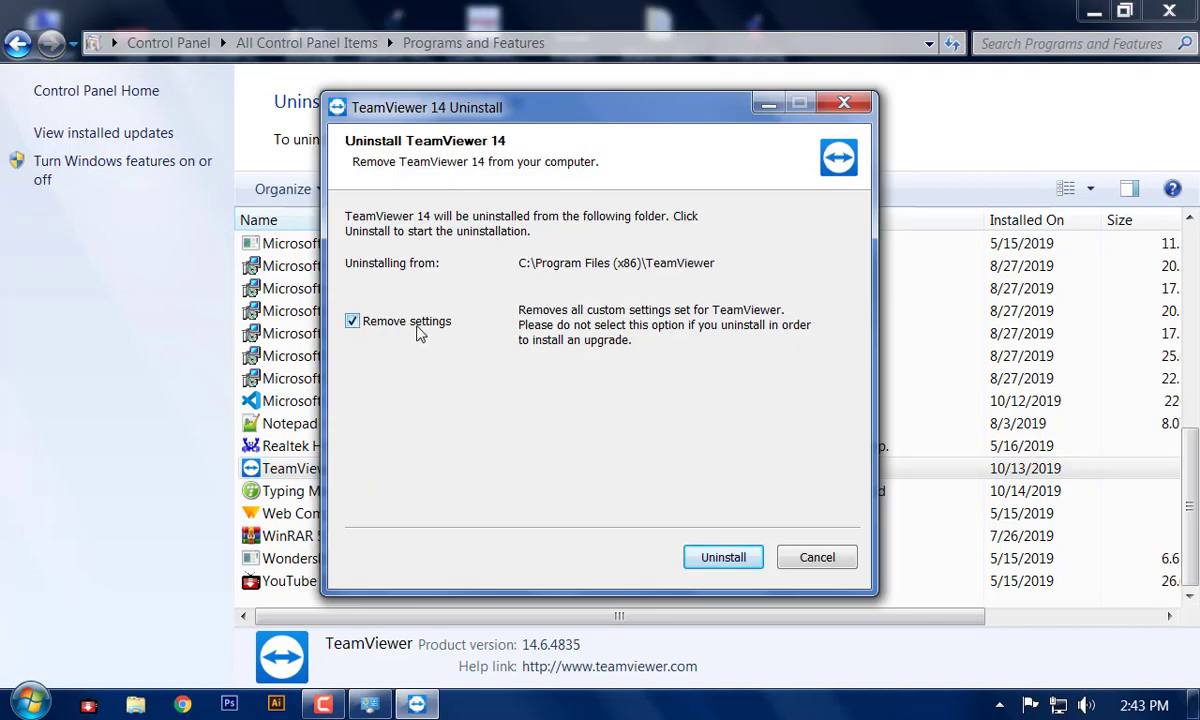
left_click(700, 557)
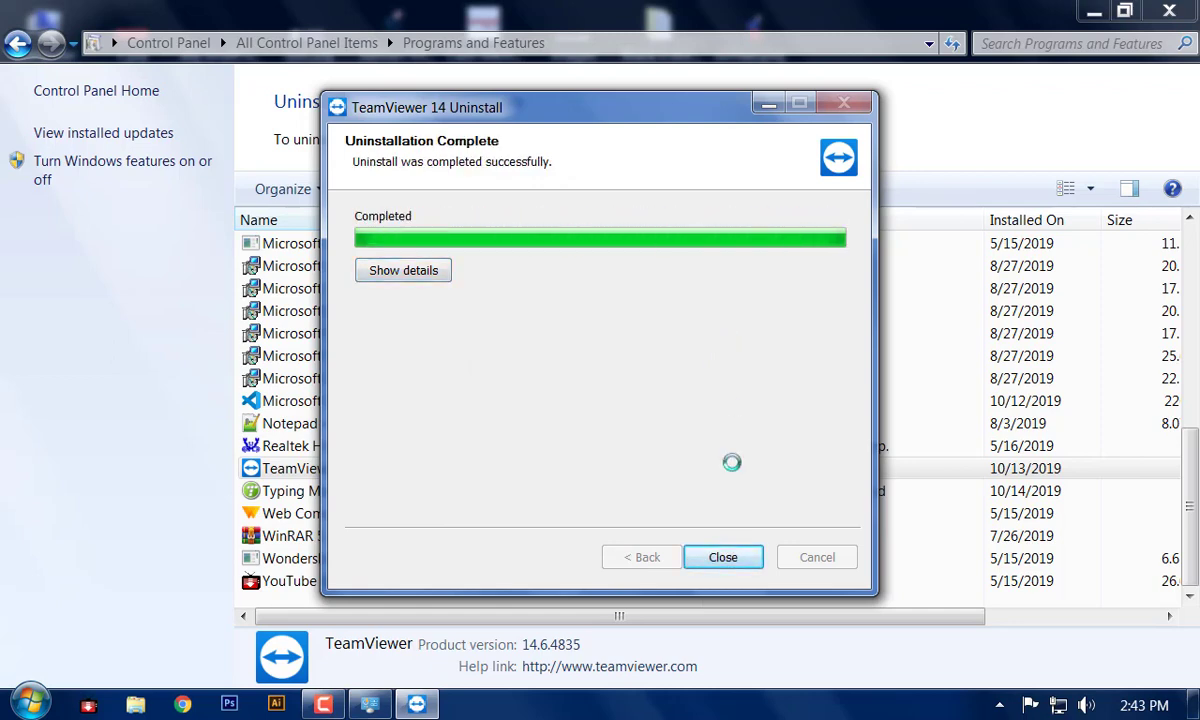
left_click(723, 557)
left_click(723, 557)
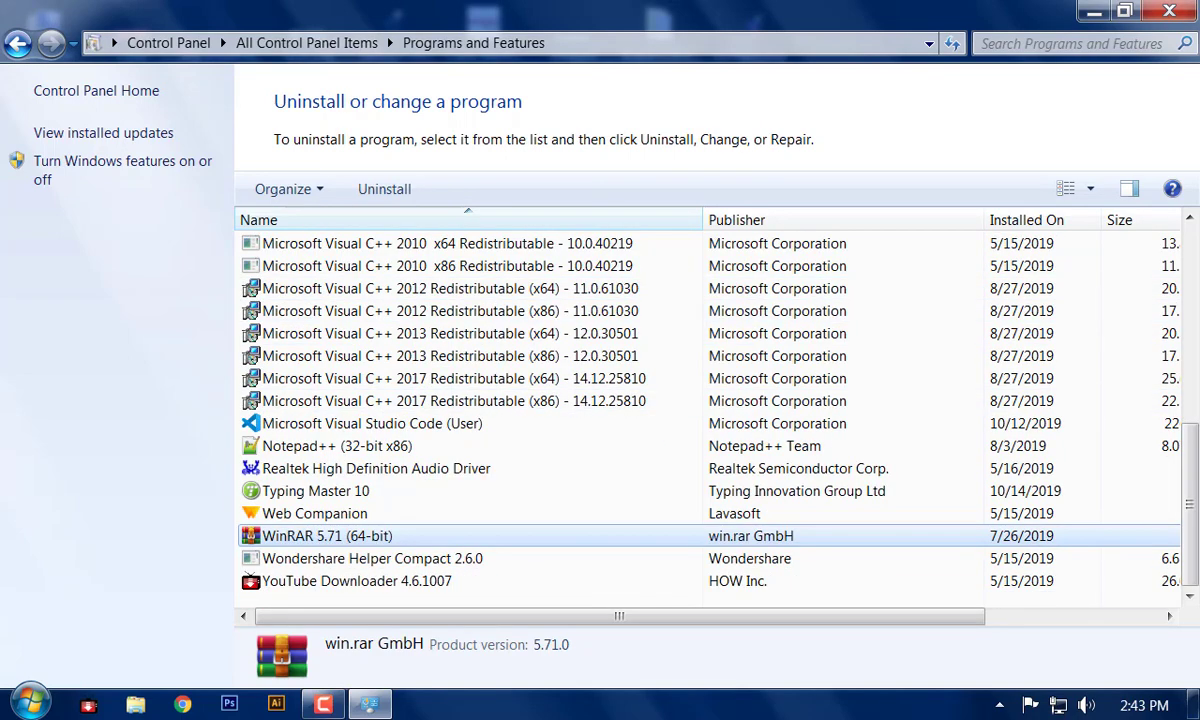
left_click(1172, 11)
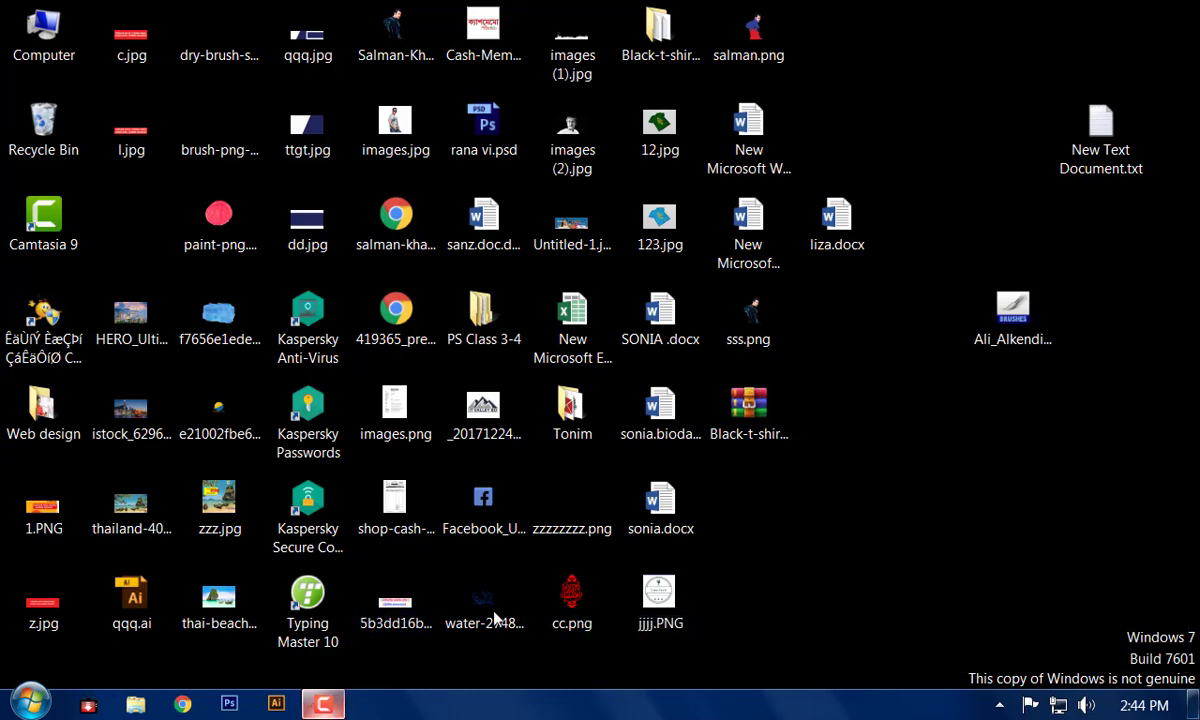
Create a new Microsoft Word document on the desktop named 'mumtahina'
right_click(890, 315)
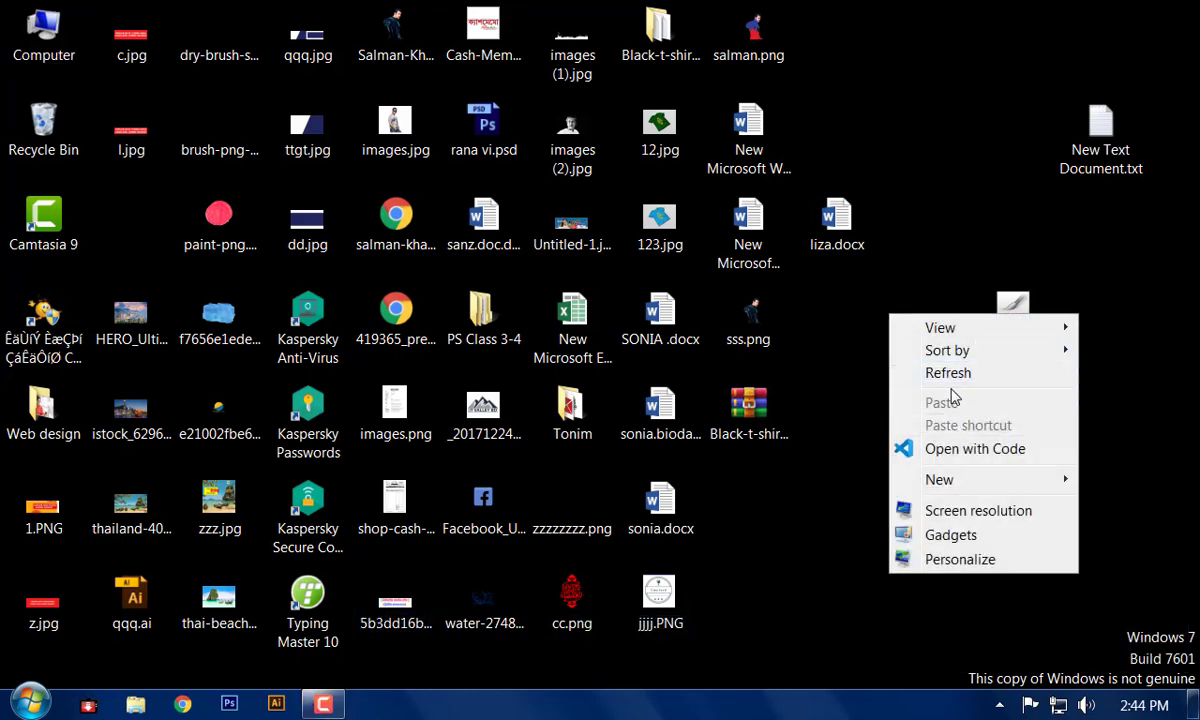
left_click(937, 372)
right_click(853, 324)
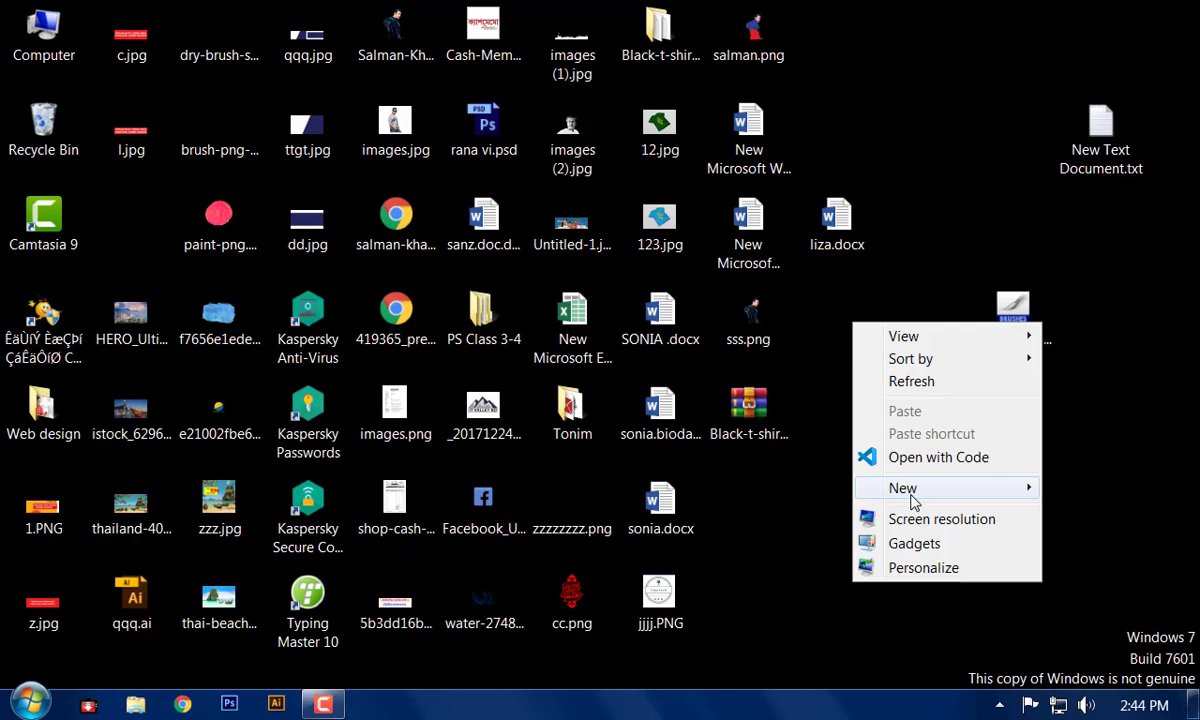
mouse_move(911, 492)
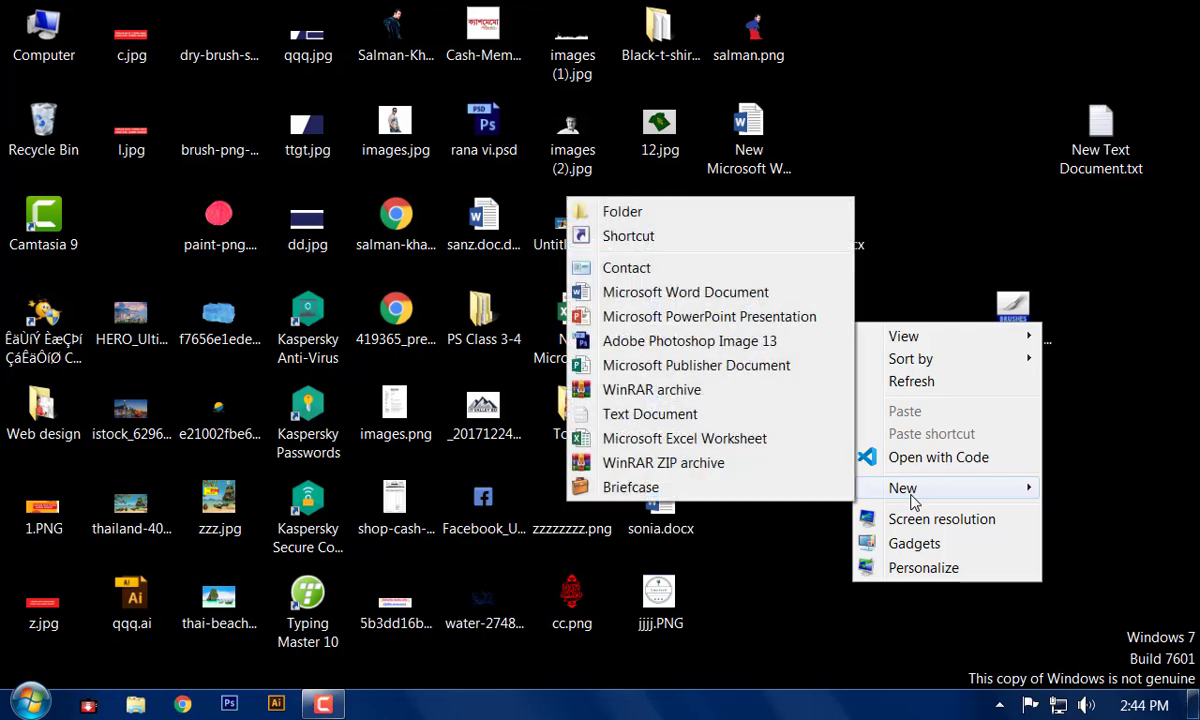
left_click(747, 298)
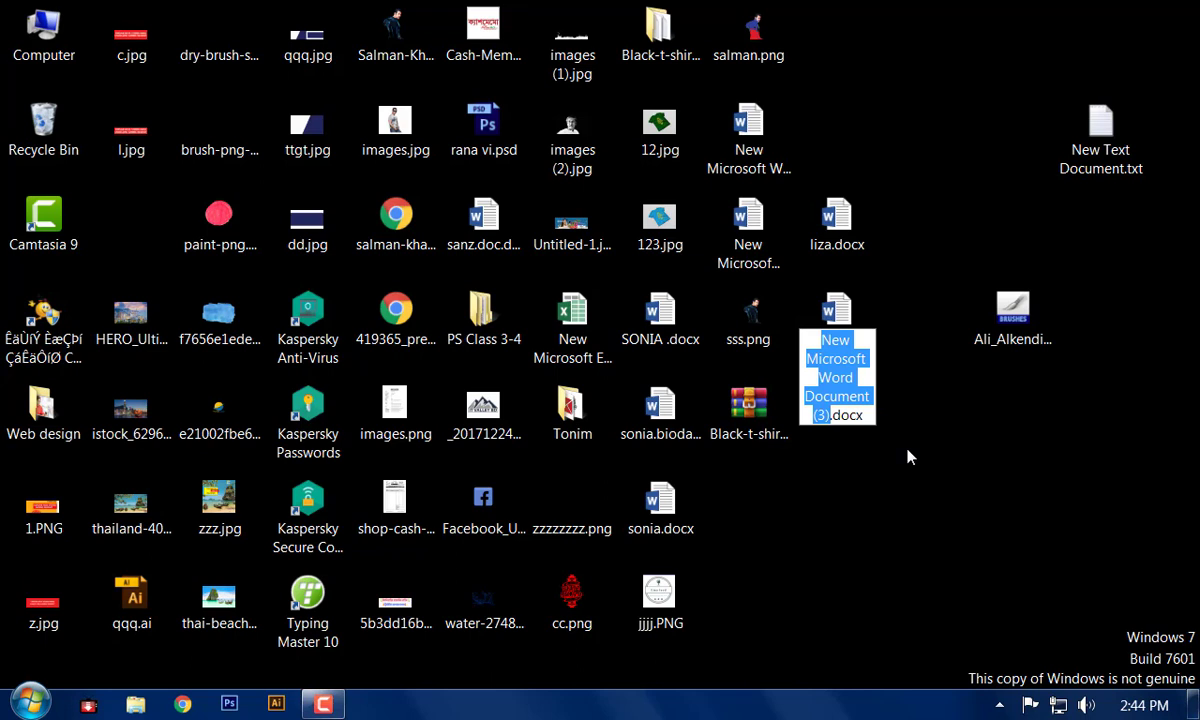
type("mu")
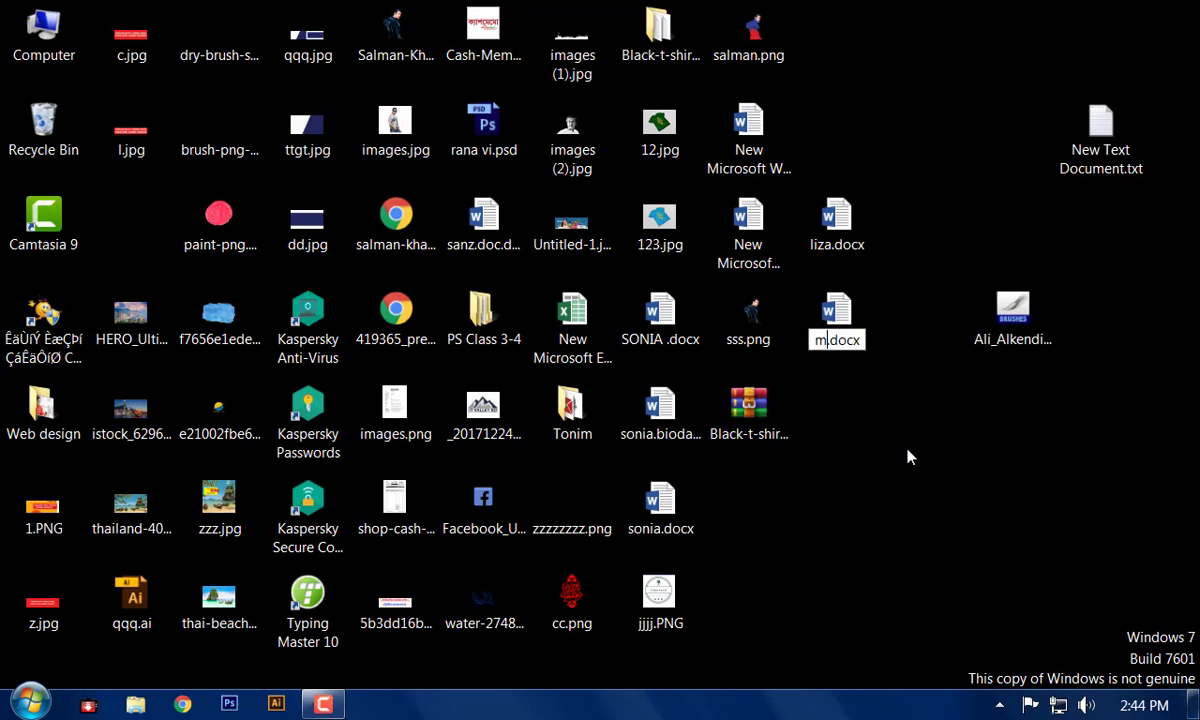
type("mta")
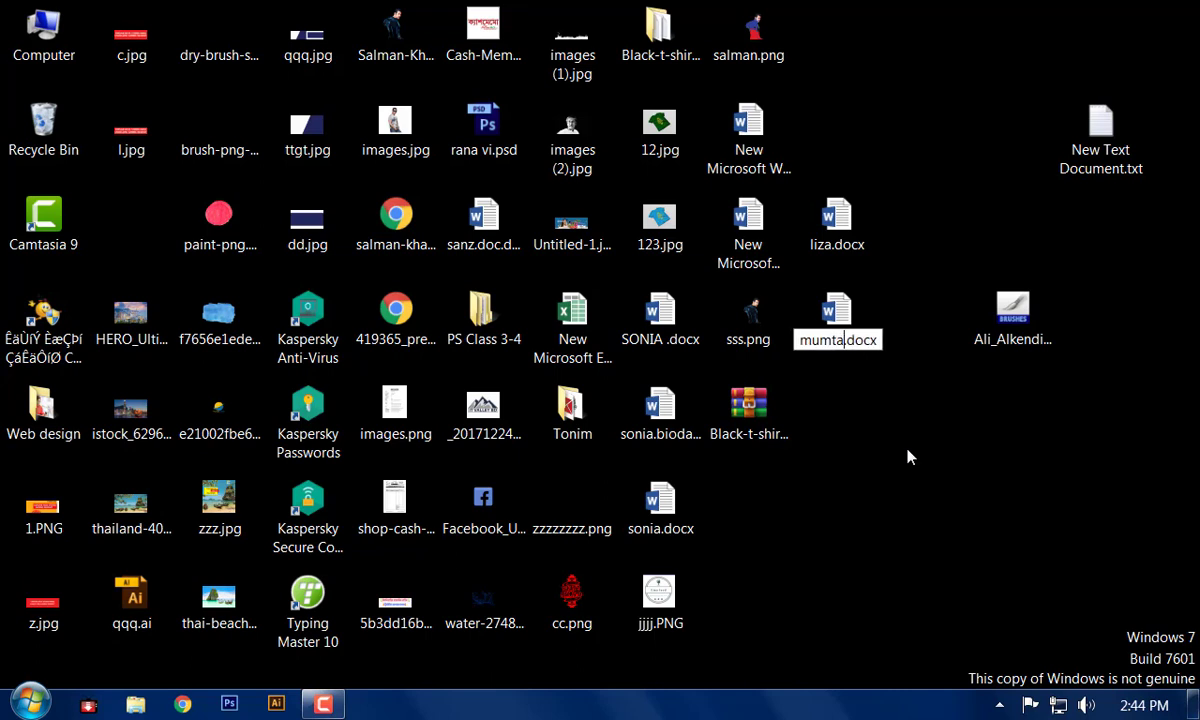
type("hina")
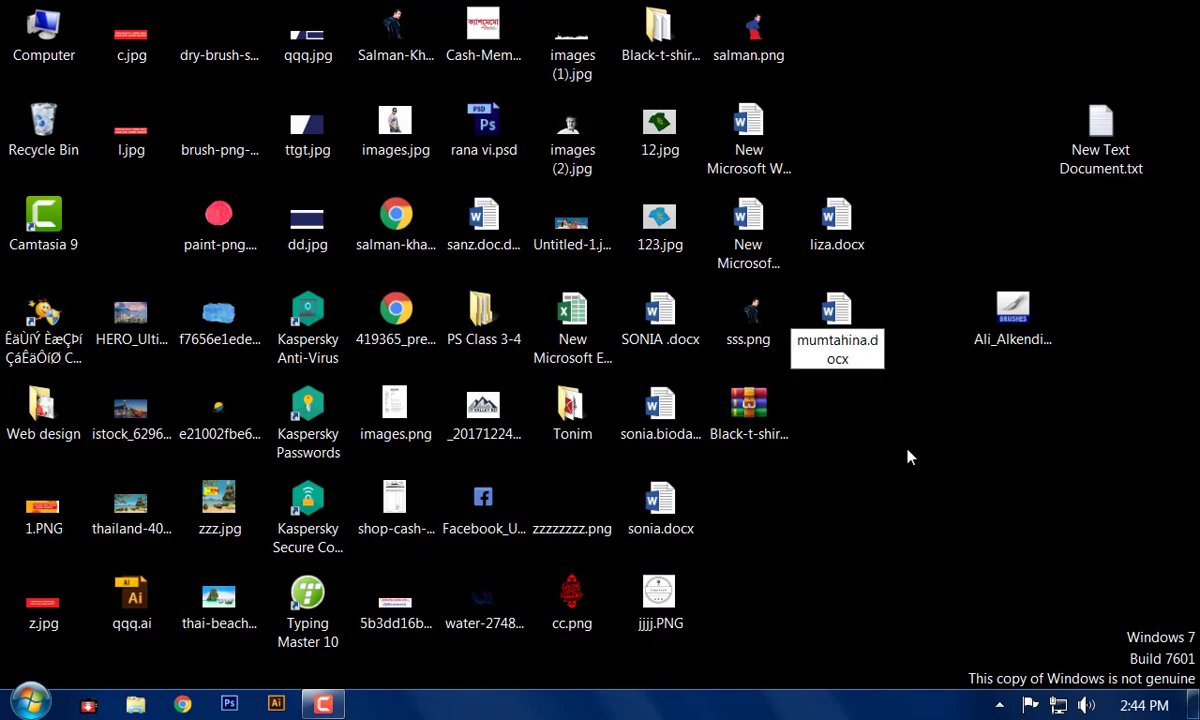
key("Return")
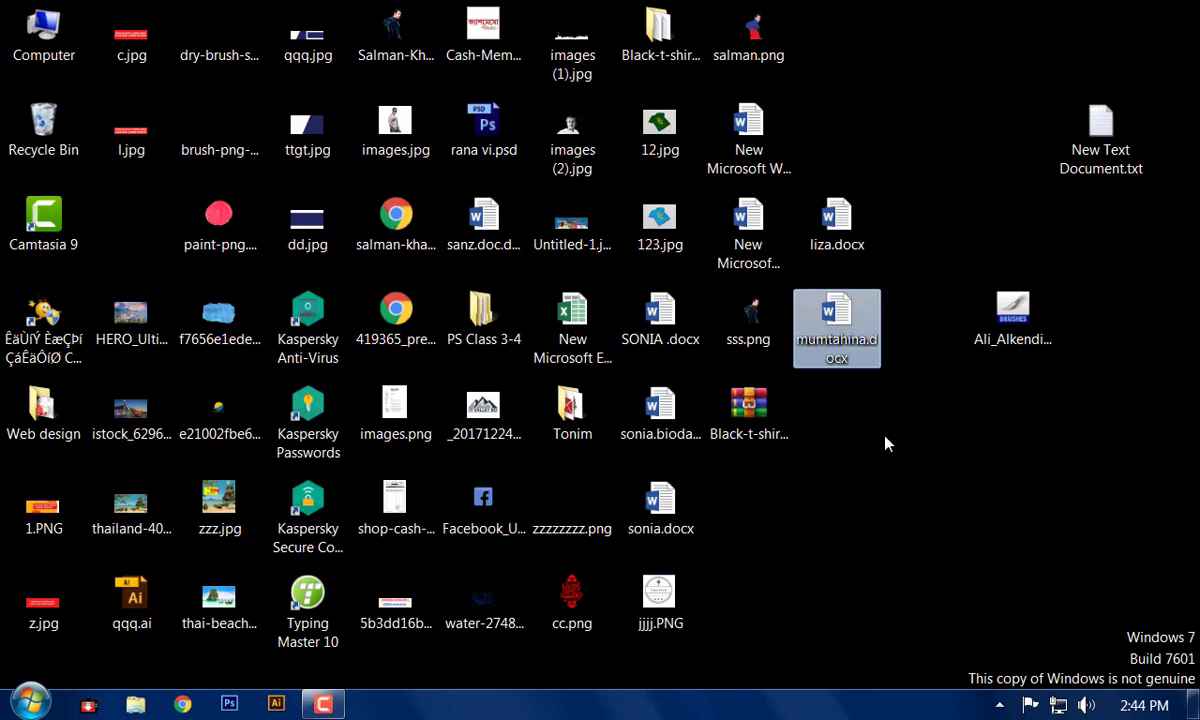
Open mumtahina.docx in Word, dismiss the Office Activation Wizard, and restore the window
double_click(839, 316)
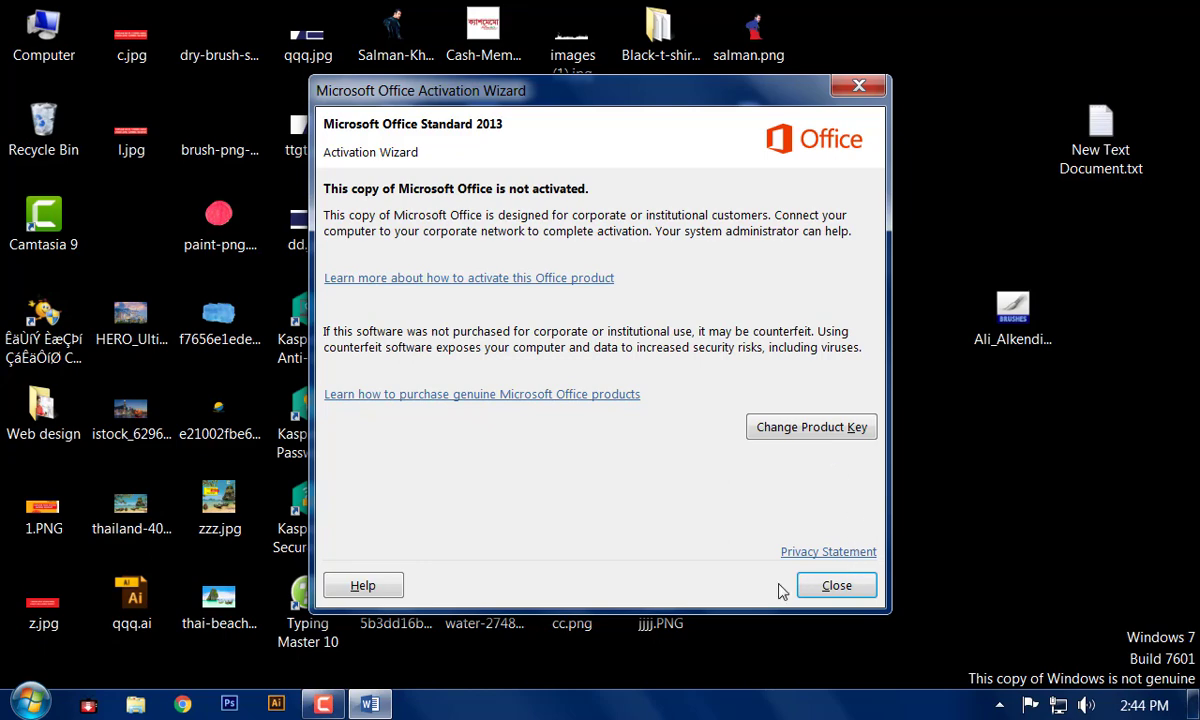
left_click(830, 592)
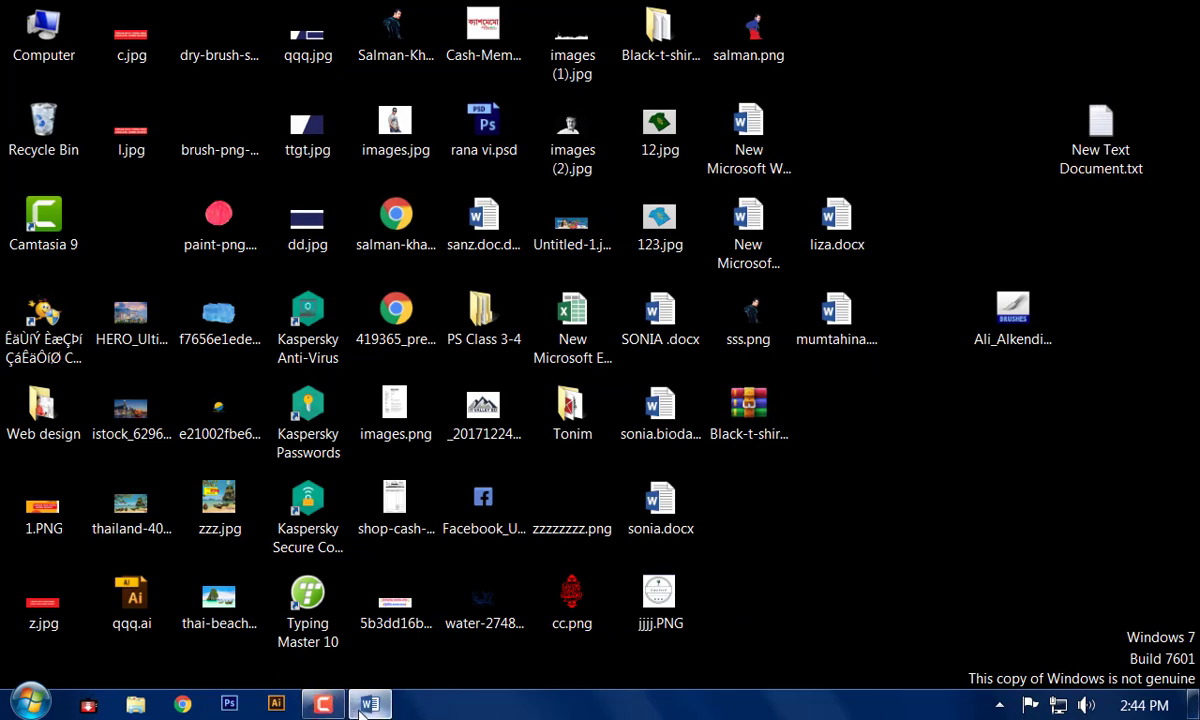
left_click(363, 707)
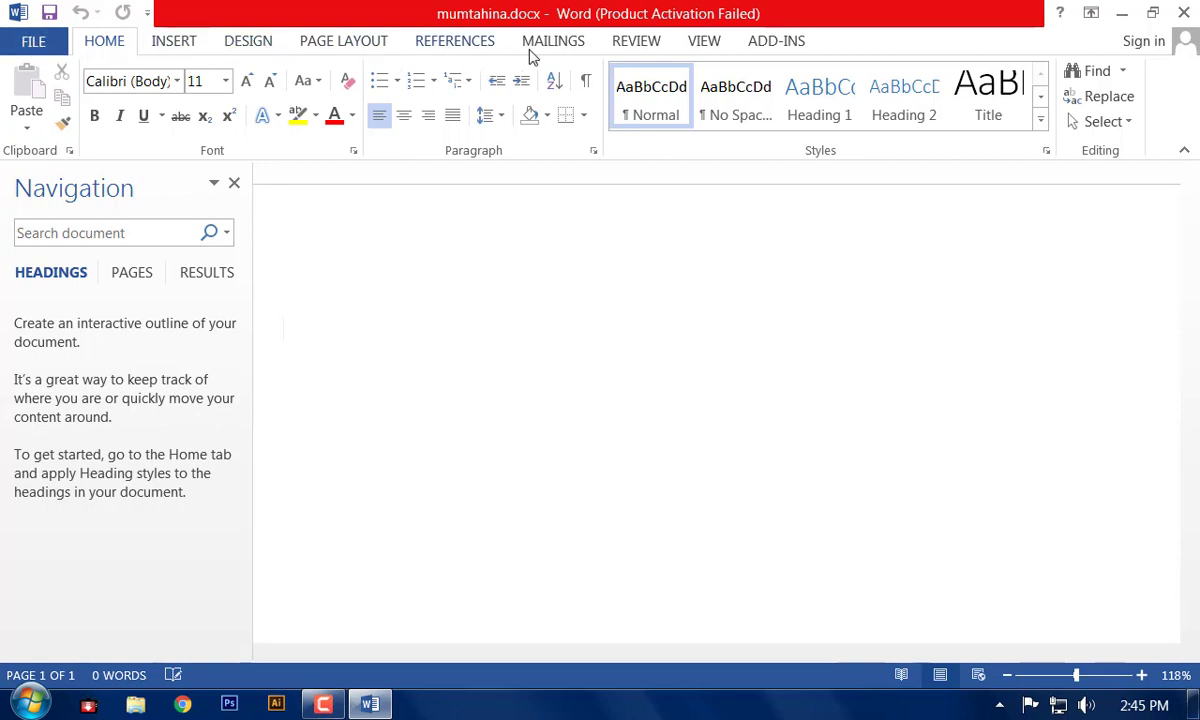
left_click(36, 42)
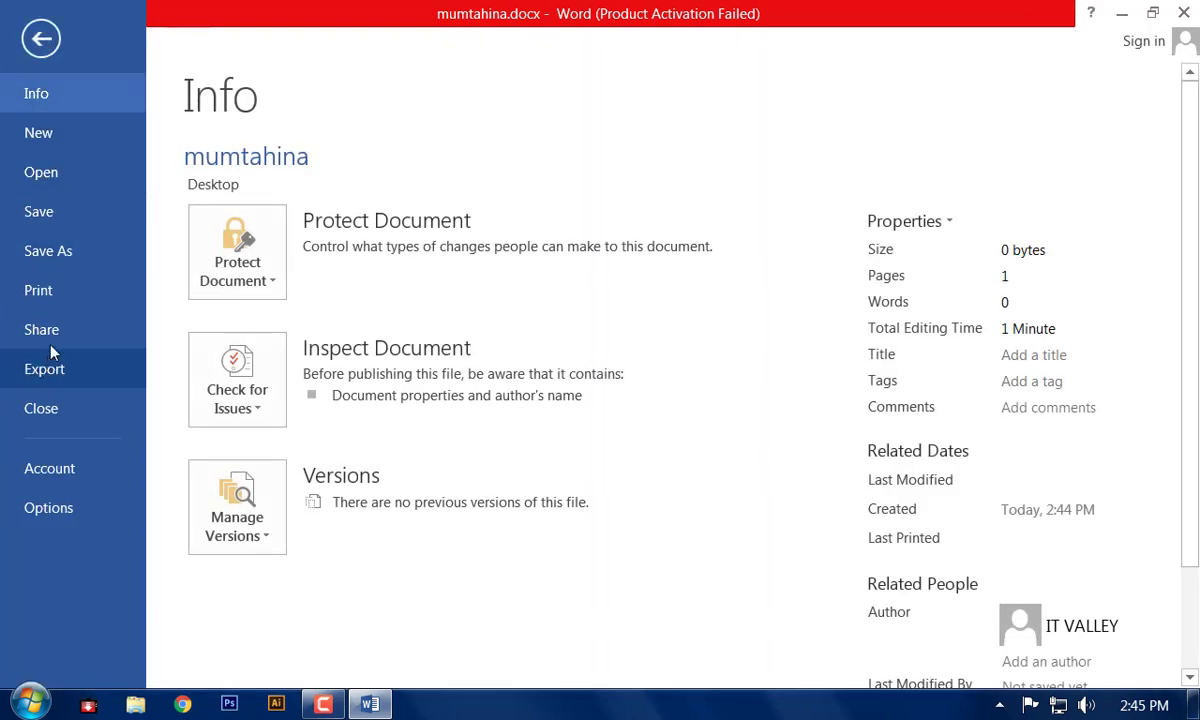
left_click(41, 39)
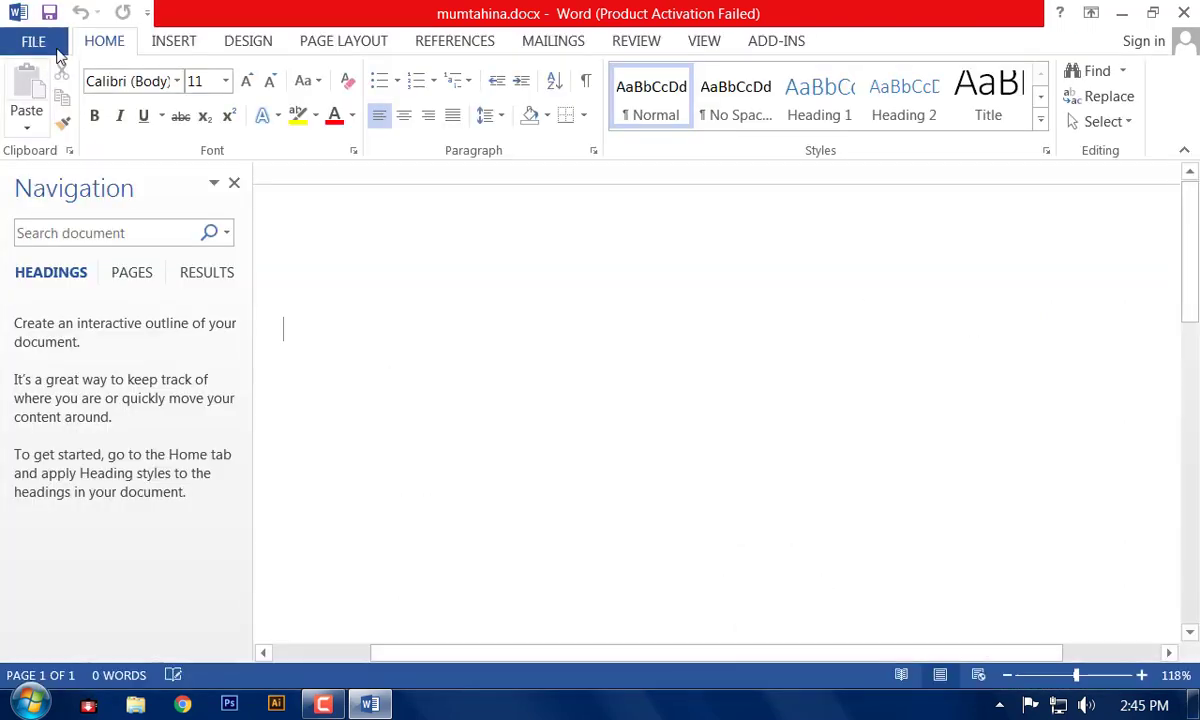
left_click(170, 45)
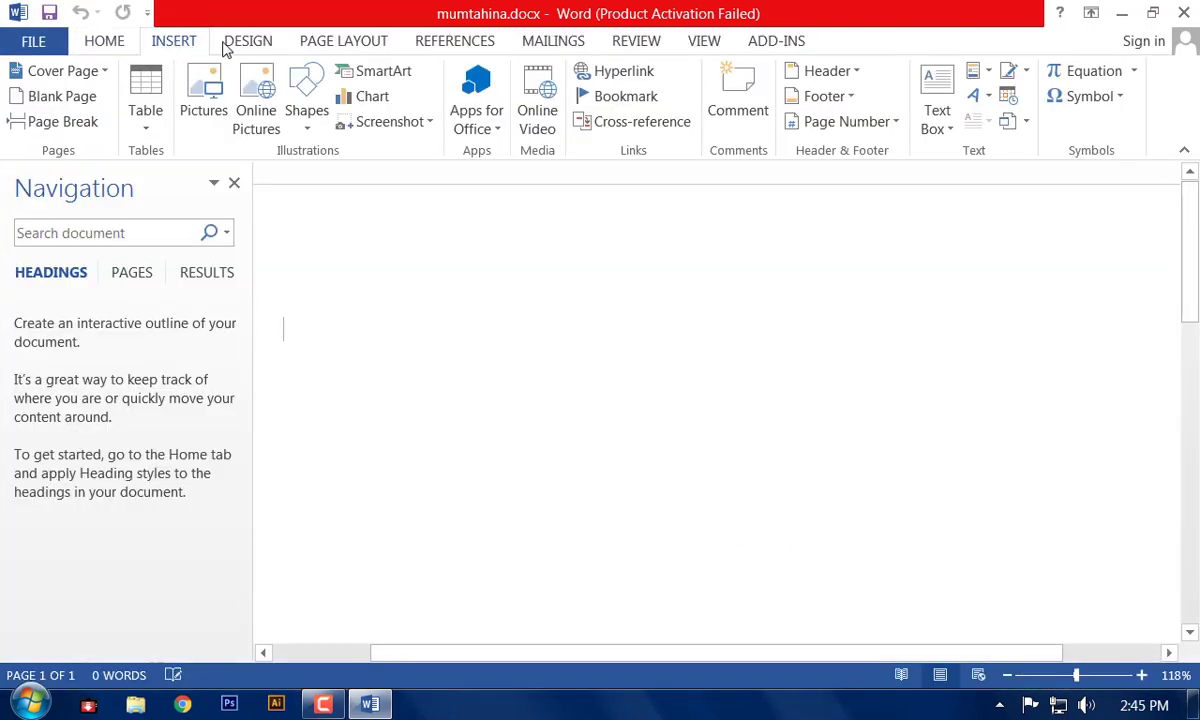
left_click(230, 45)
left_click(322, 44)
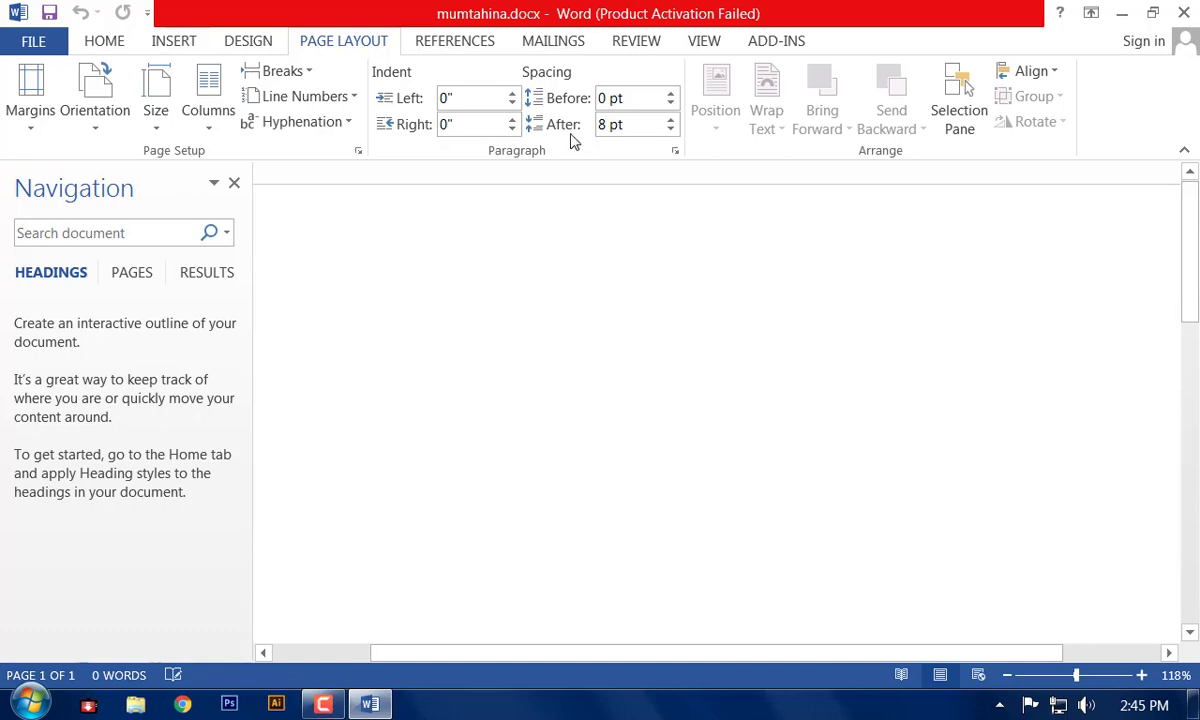
scroll(145, 55, "up", 2)
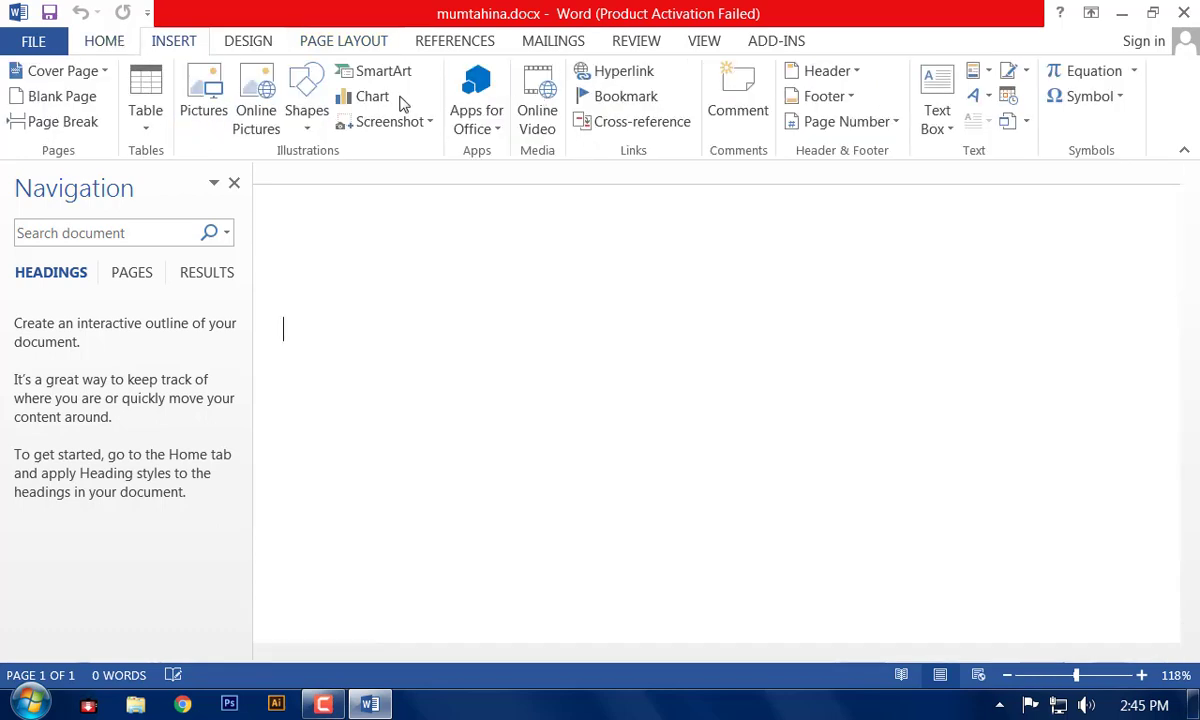
left_click(106, 44)
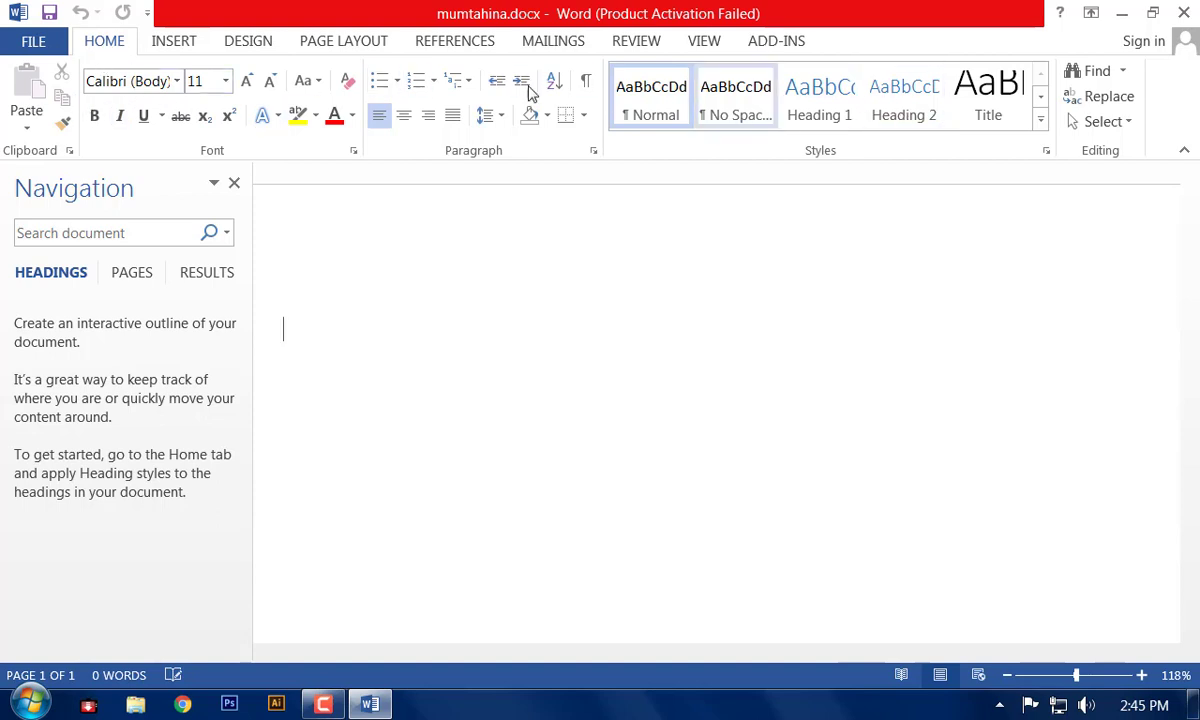
left_click(173, 42)
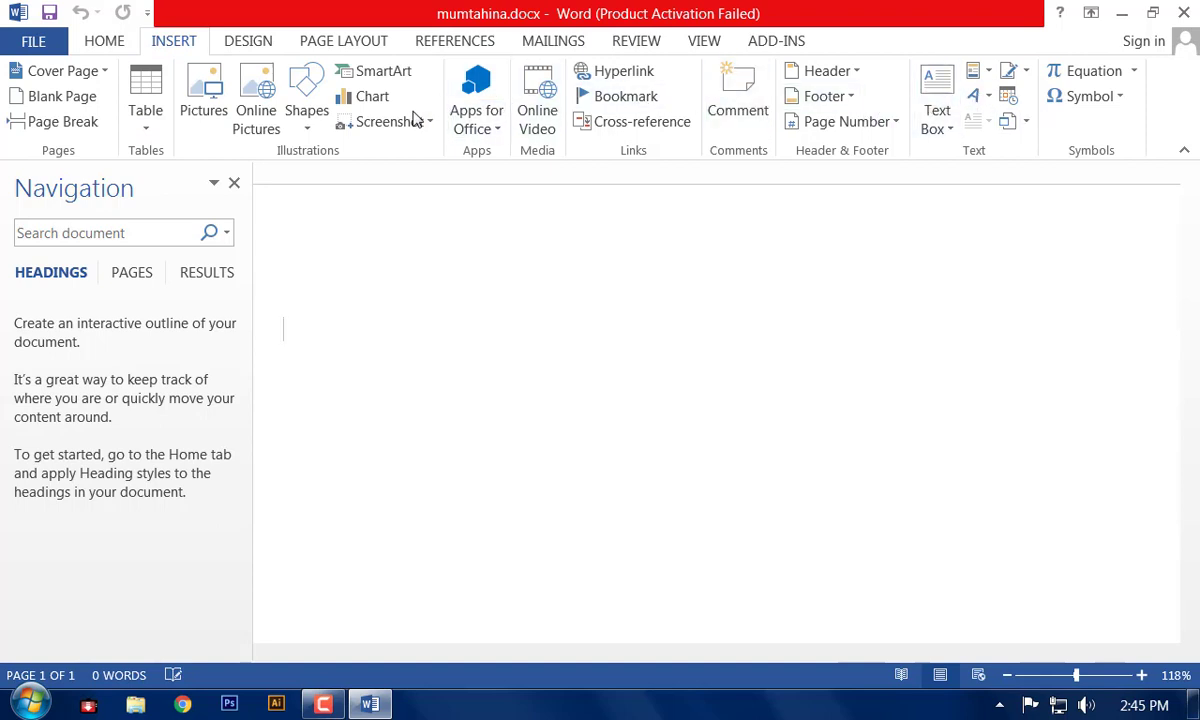
left_click(247, 50)
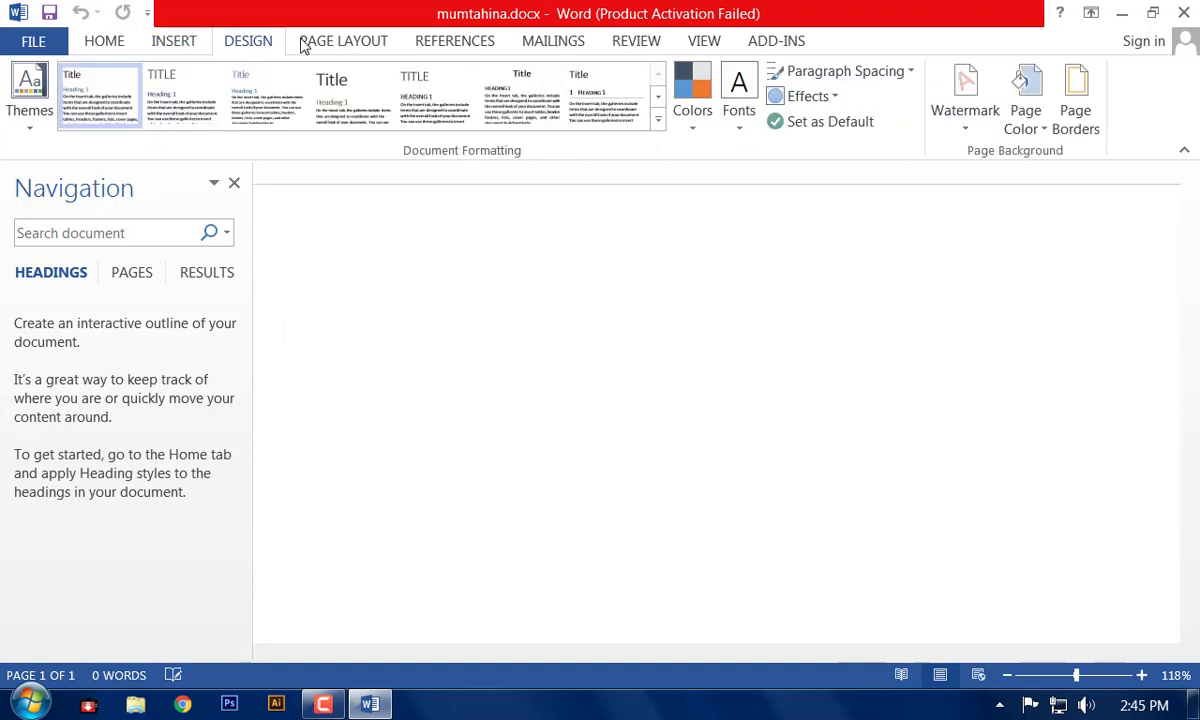
left_click(308, 42)
left_click(444, 43)
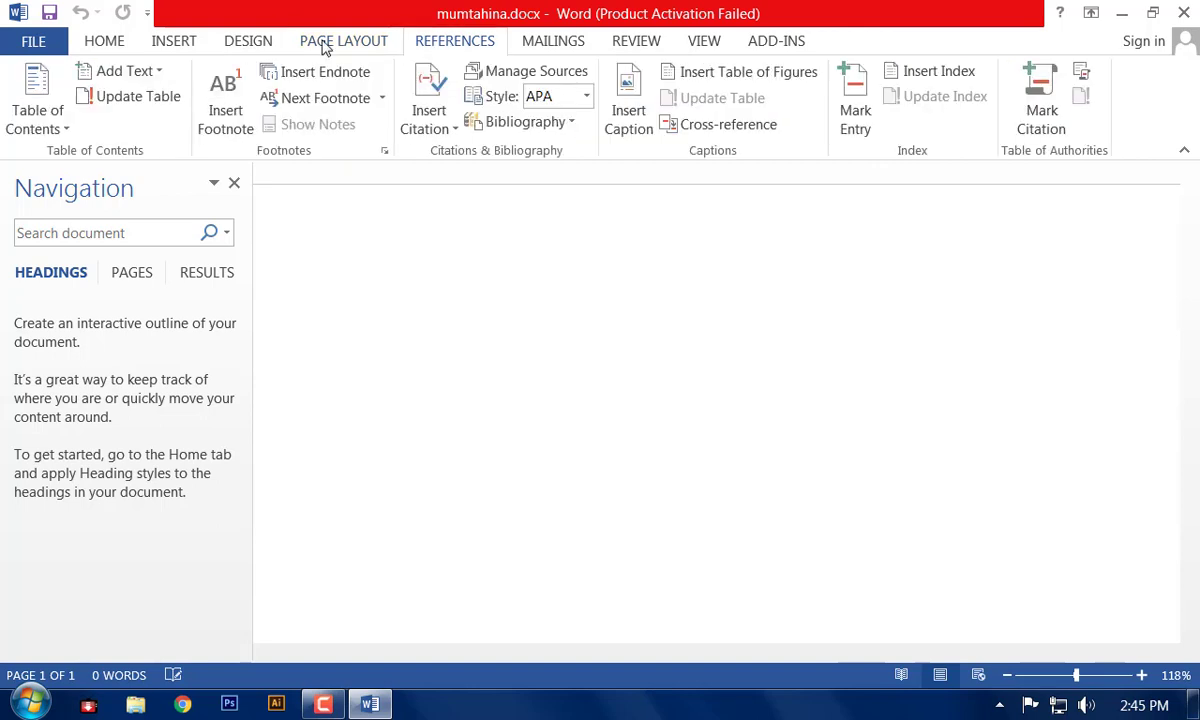
left_click(109, 52)
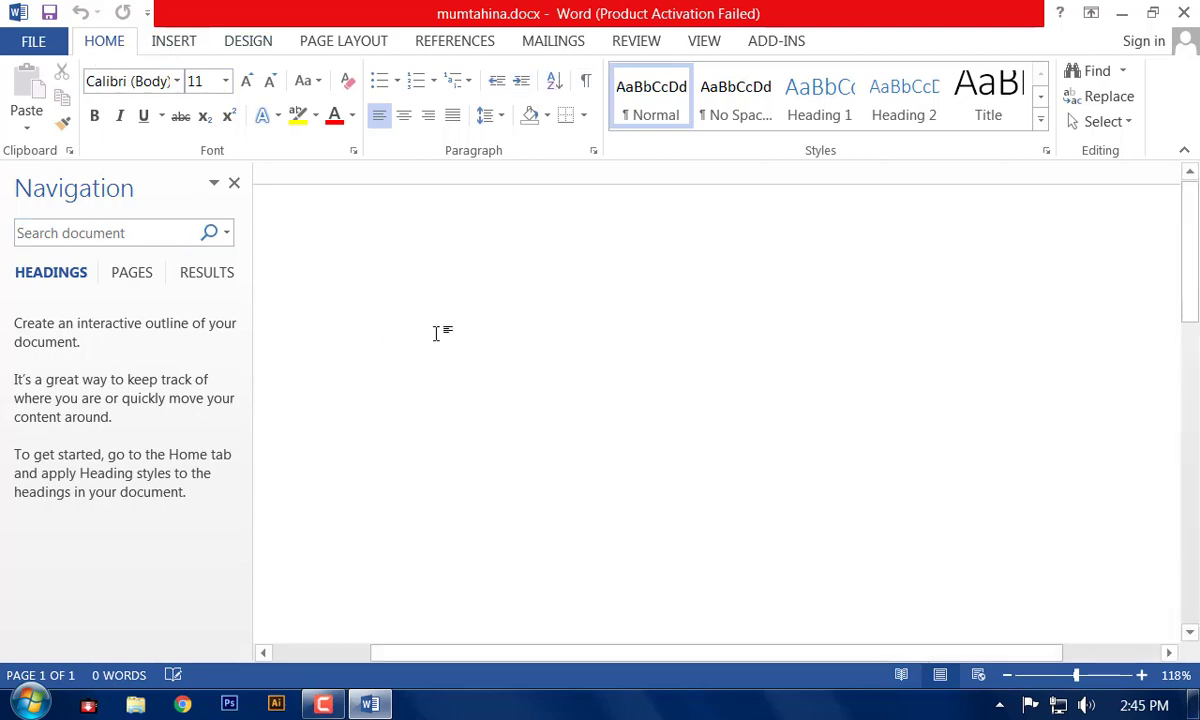
Minimize Word and view images.png in Photo Viewer, zooming and panning to the BIO-DATA title
left_click(1122, 13)
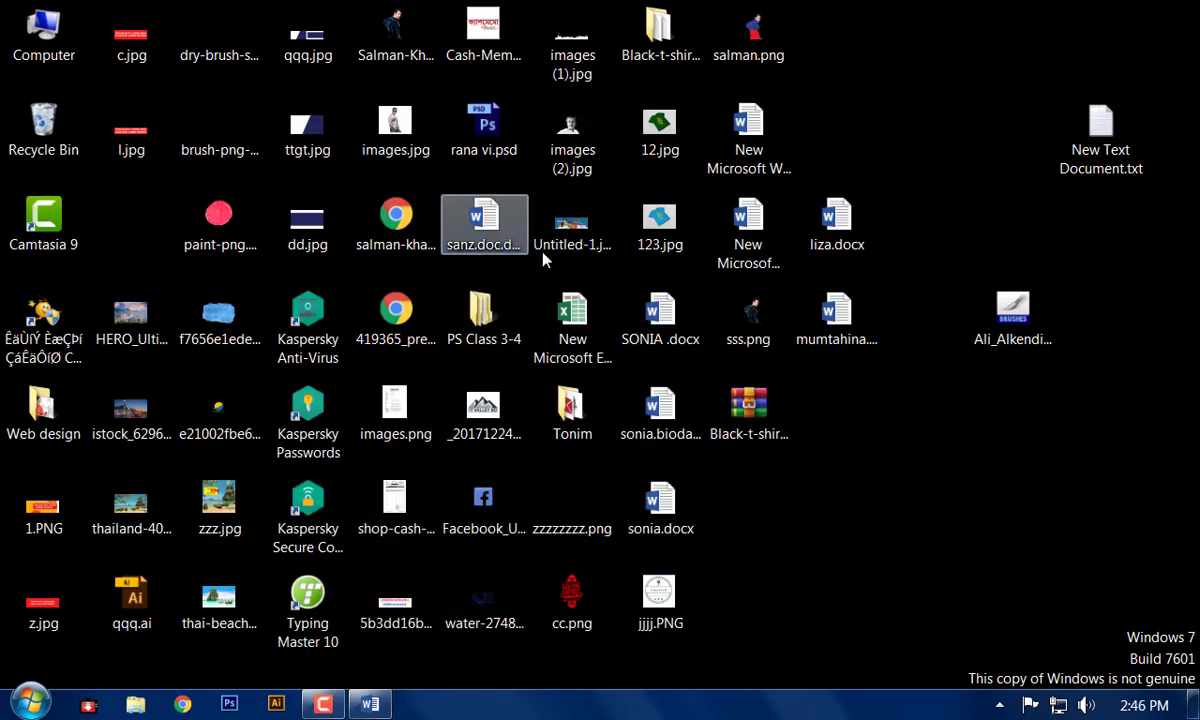
left_click(397, 422)
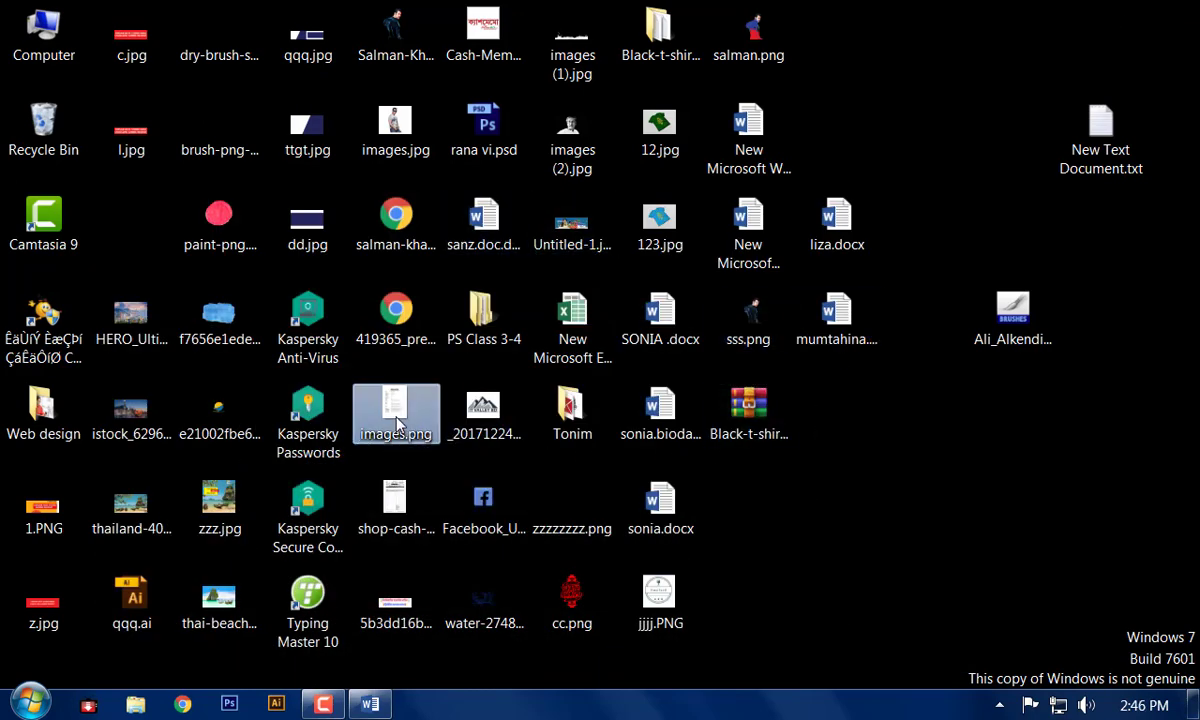
double_click(397, 422)
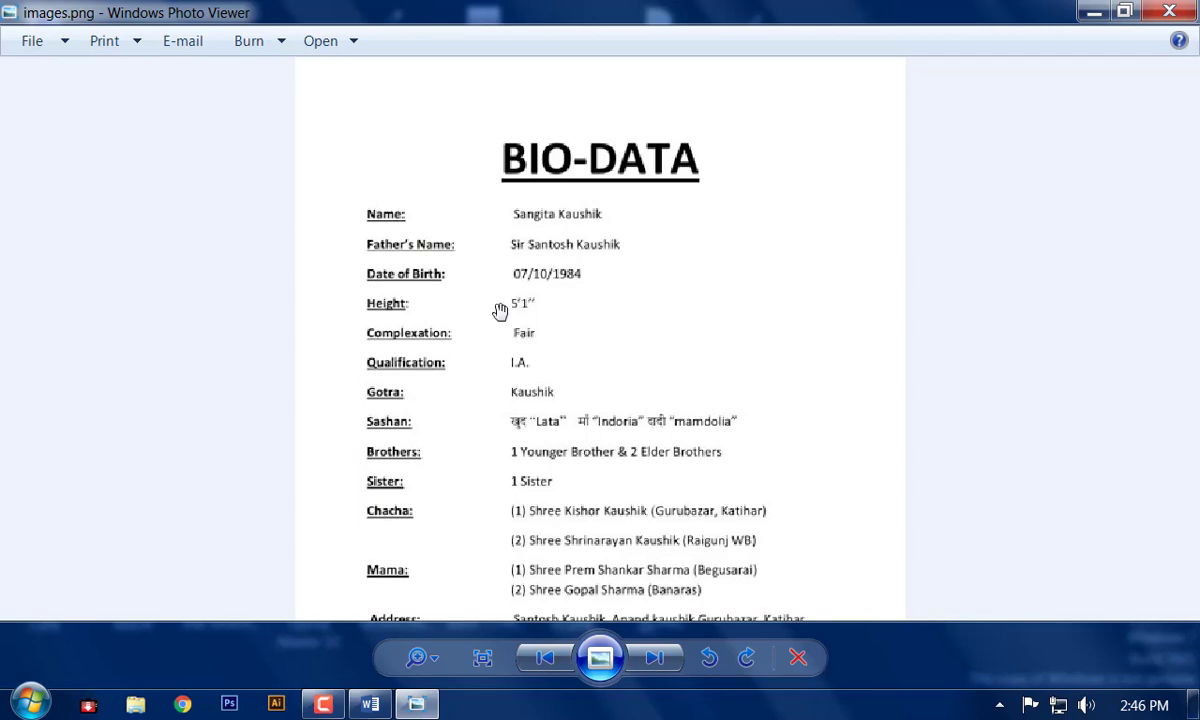
scroll(477, 509, "down", 1)
scroll(471, 509, "down", 1)
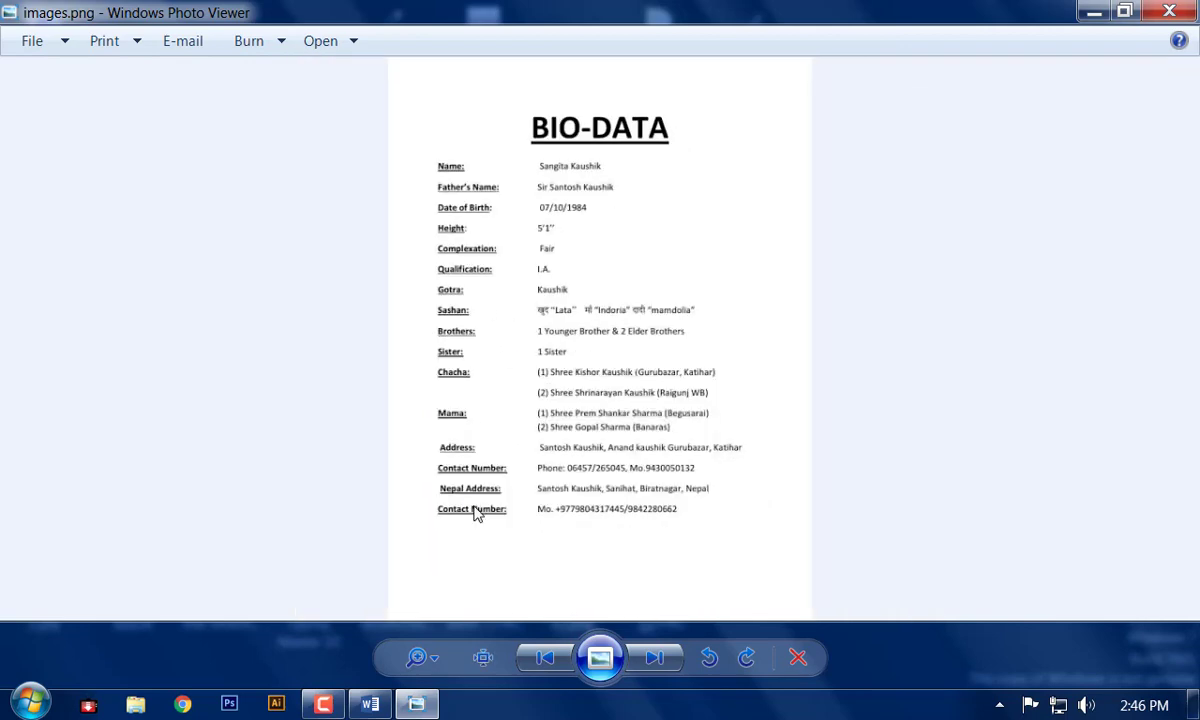
scroll(469, 496, "up", 1)
scroll(474, 215, "up", 1)
left_click_drag(533, 182, 635, 343)
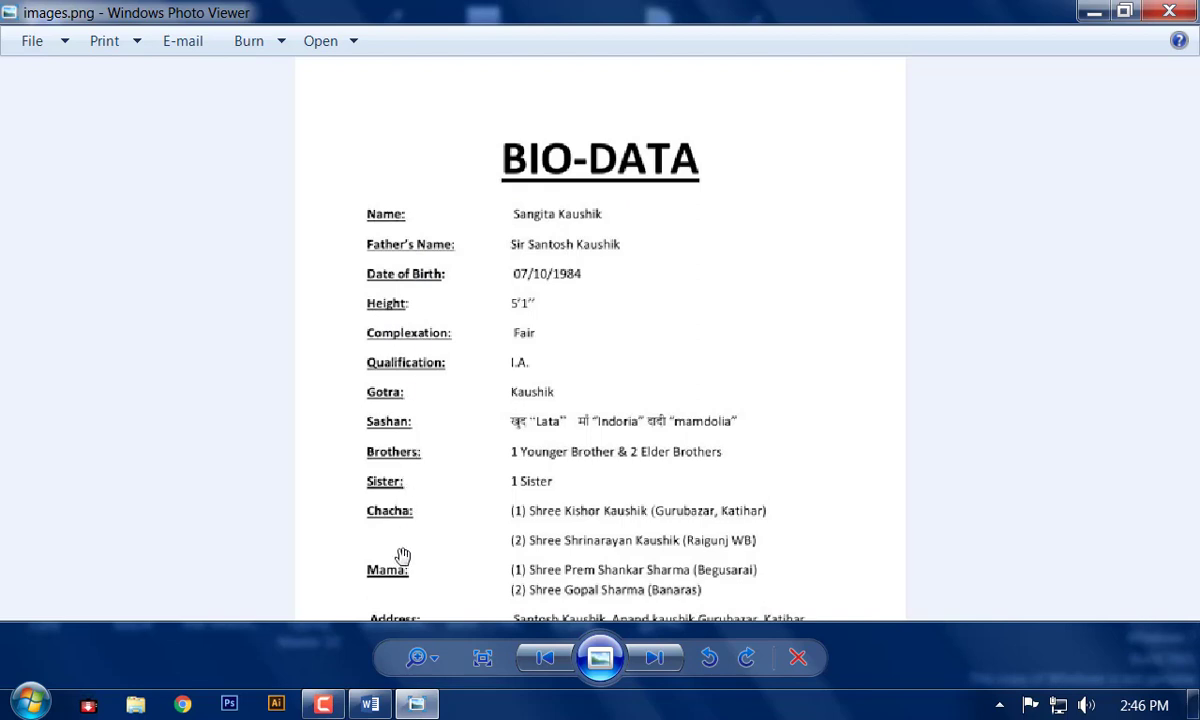
scroll(446, 553, "down", 1)
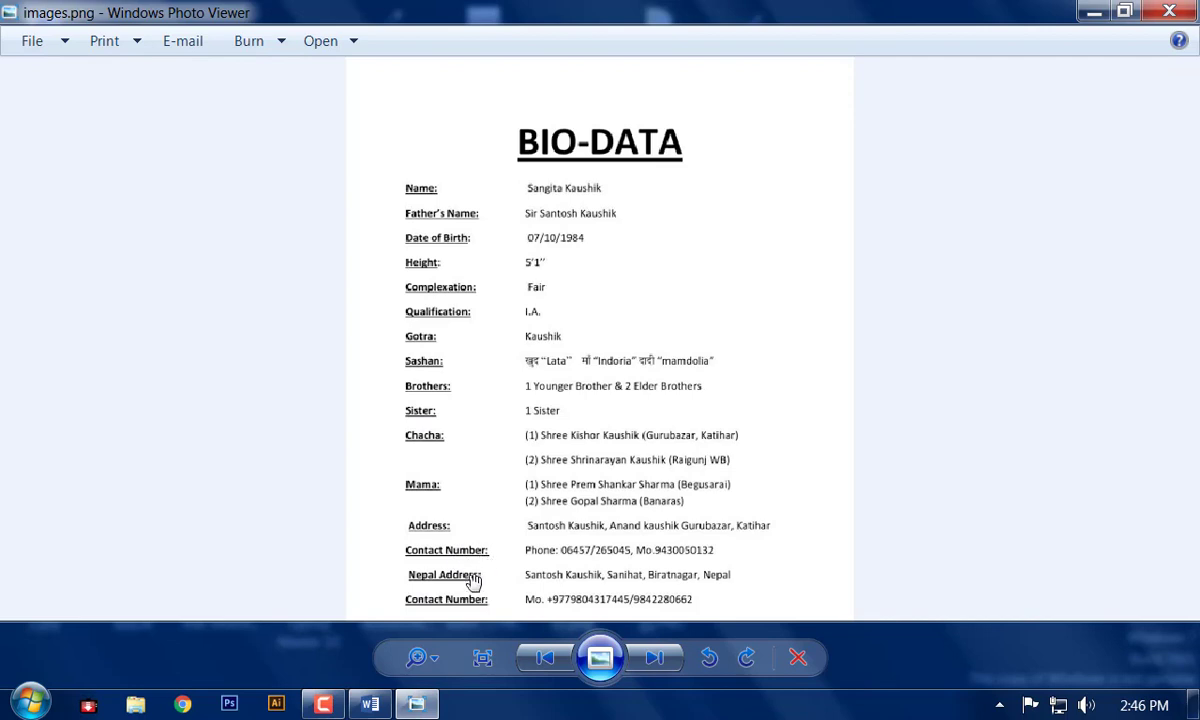
scroll(486, 364, "up", 1)
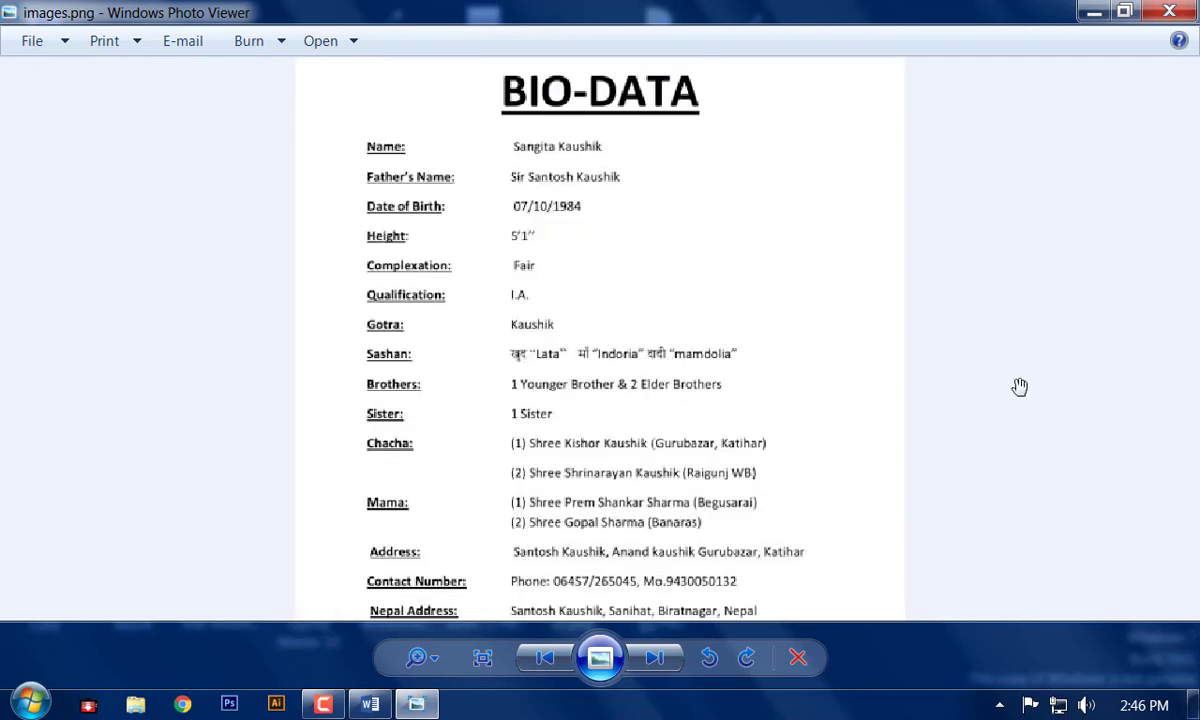
Restore Word and adjust the zoom slider so the page fills the window
left_click(367, 705)
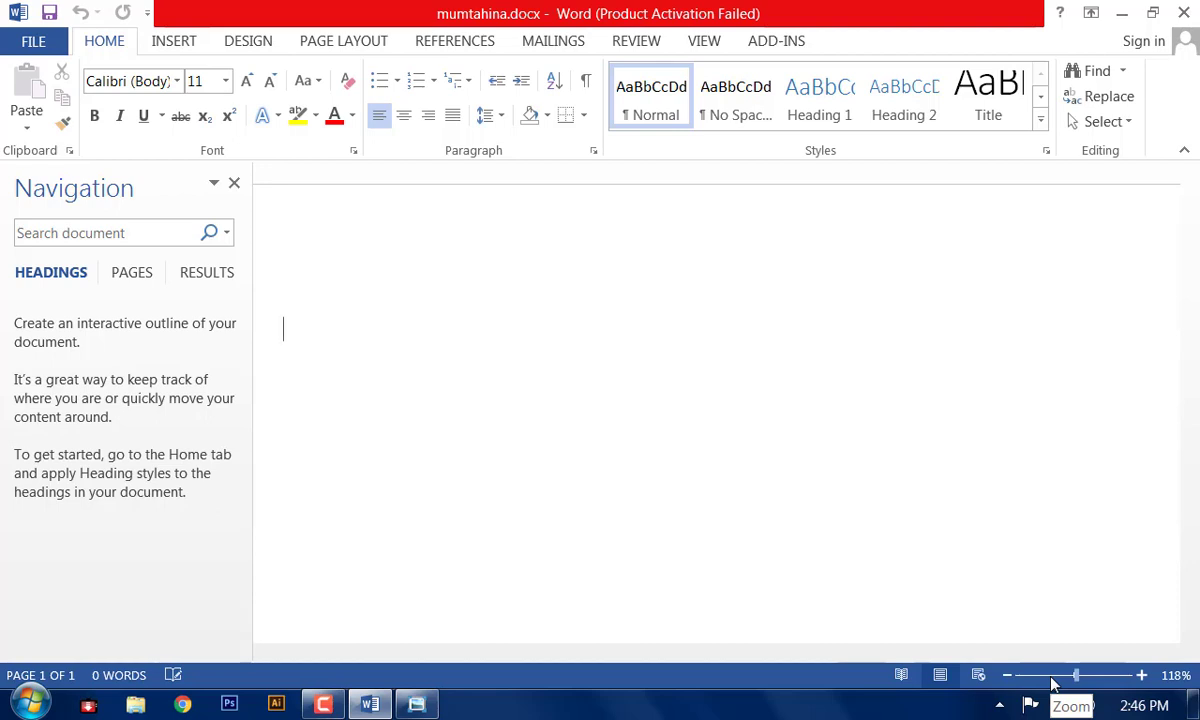
left_click_drag(1063, 681, 1035, 685)
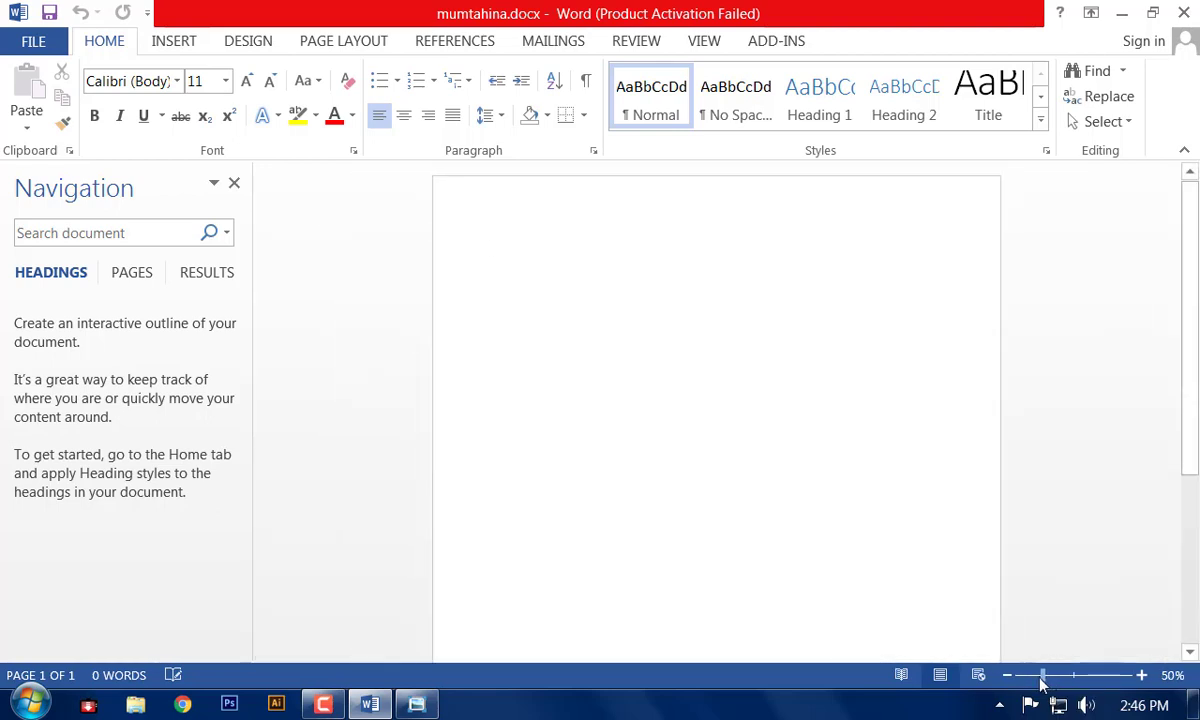
left_click_drag(1035, 685, 1072, 686)
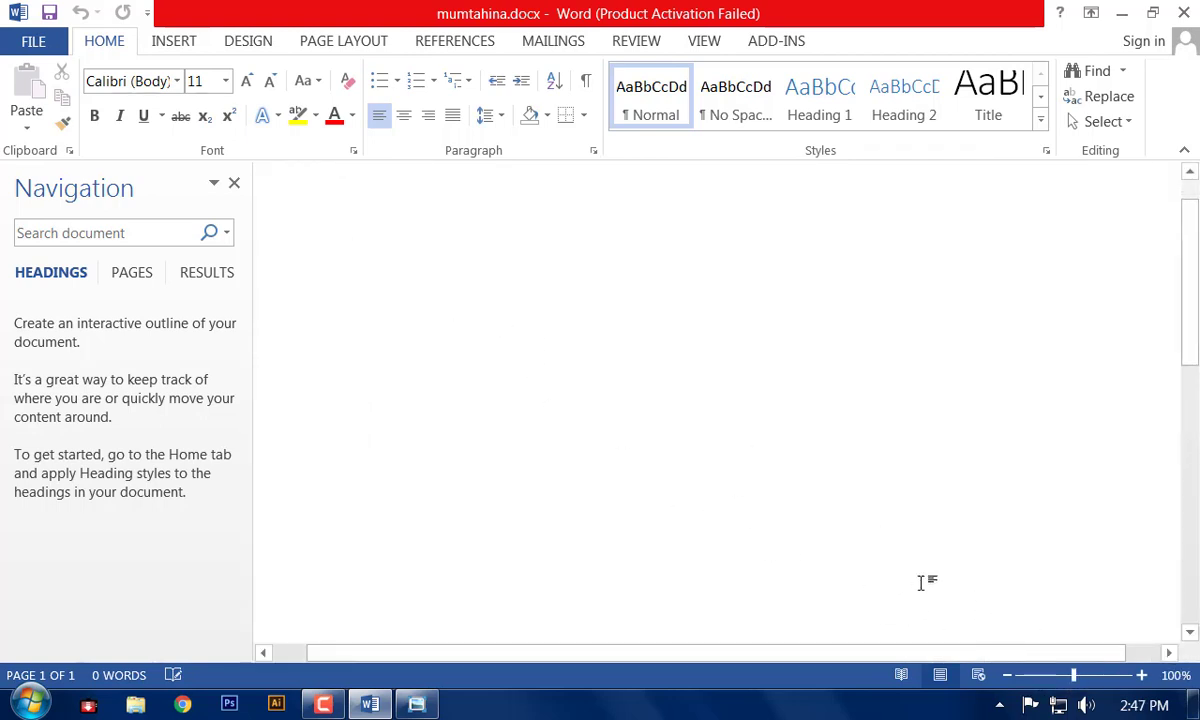
left_click_drag(1060, 683, 1035, 677)
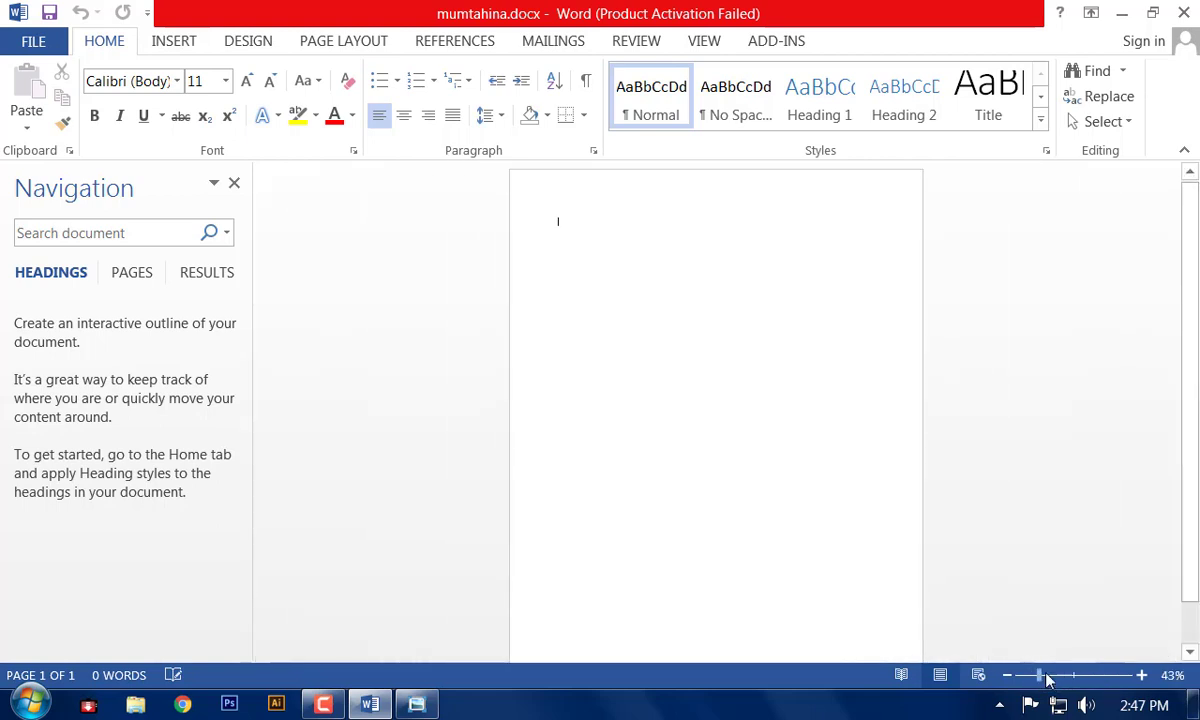
left_click_drag(1047, 679, 1076, 679)
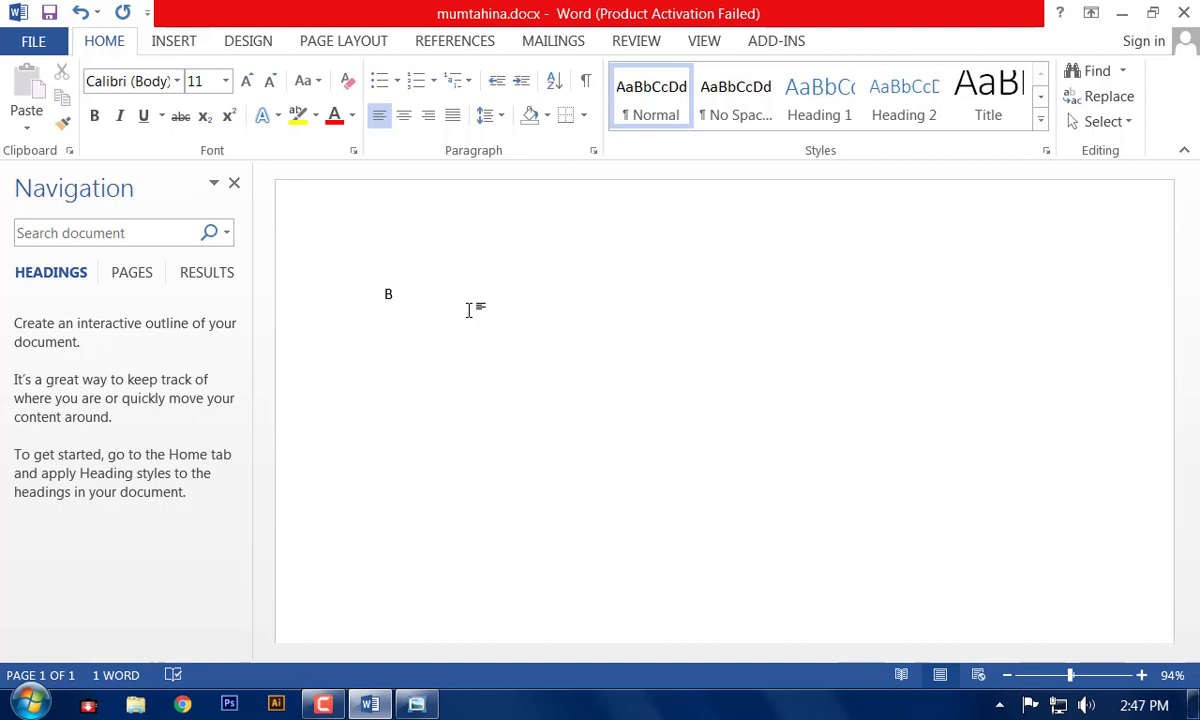
Finish the heading as 'BIO-DATA' by inserting the hyphen, then select it
type("IODATA")
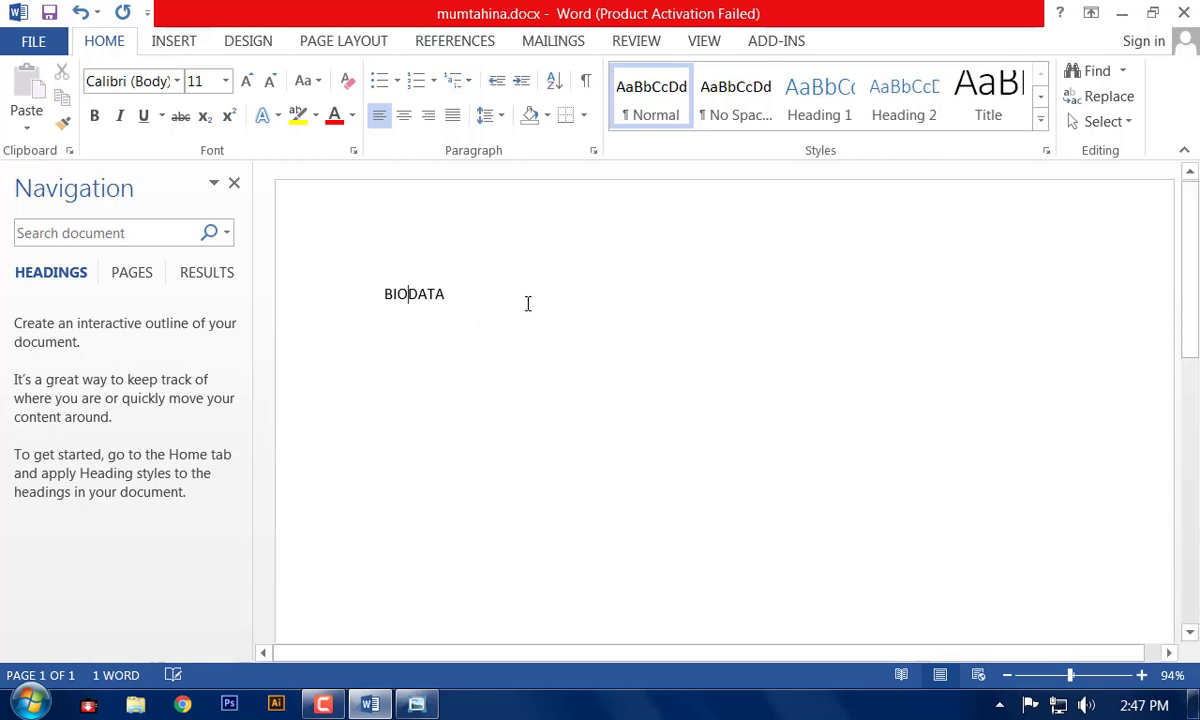
key("Left")
key("Left")
key("Left")
type("-")
left_click_drag(459, 298, 371, 291)
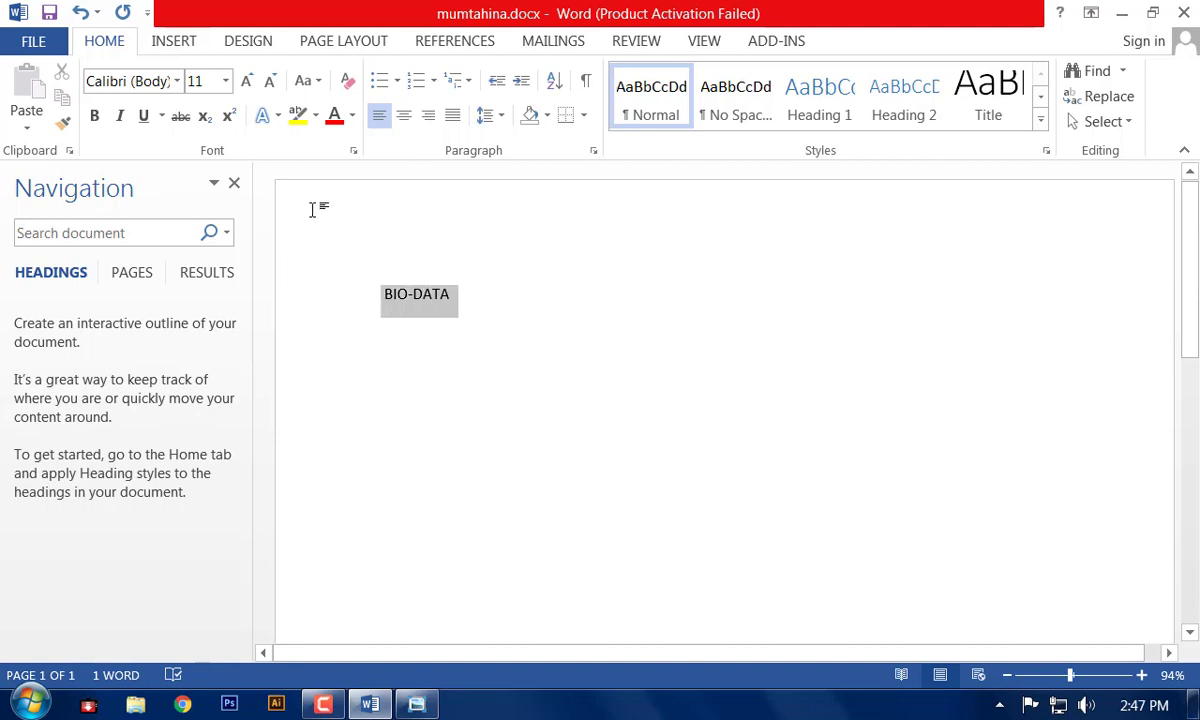
mouse_move(313, 207)
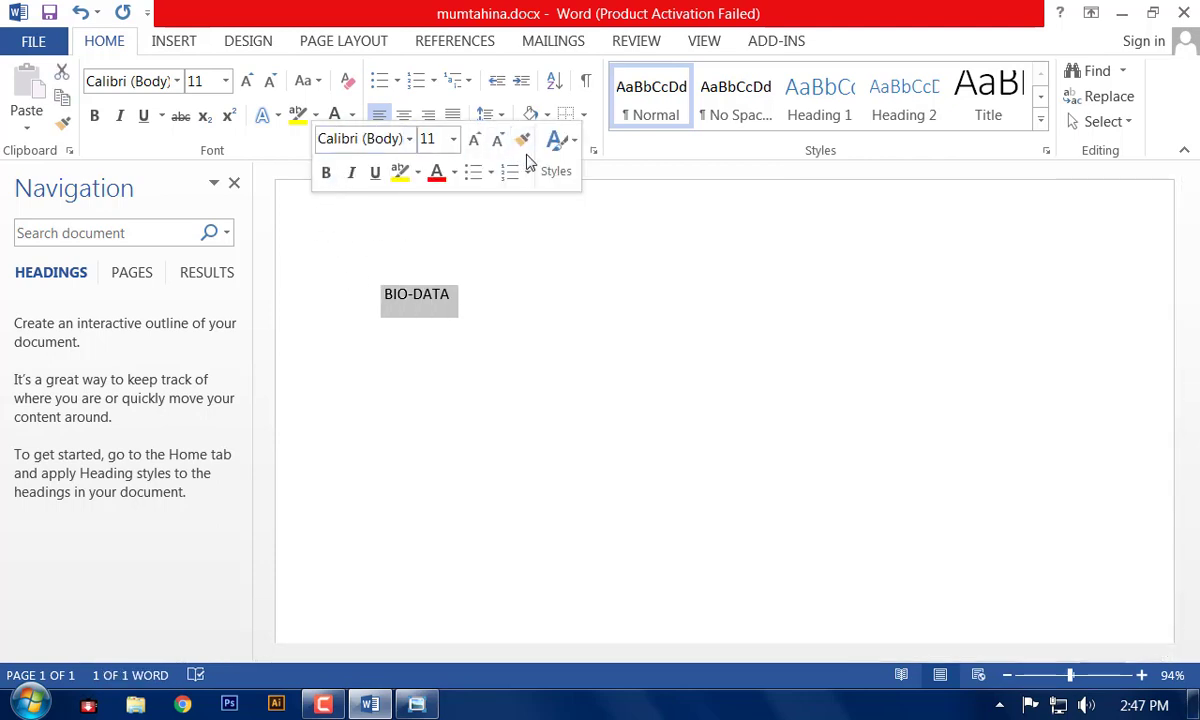
left_click(451, 292)
left_click_drag(384, 294, 507, 291)
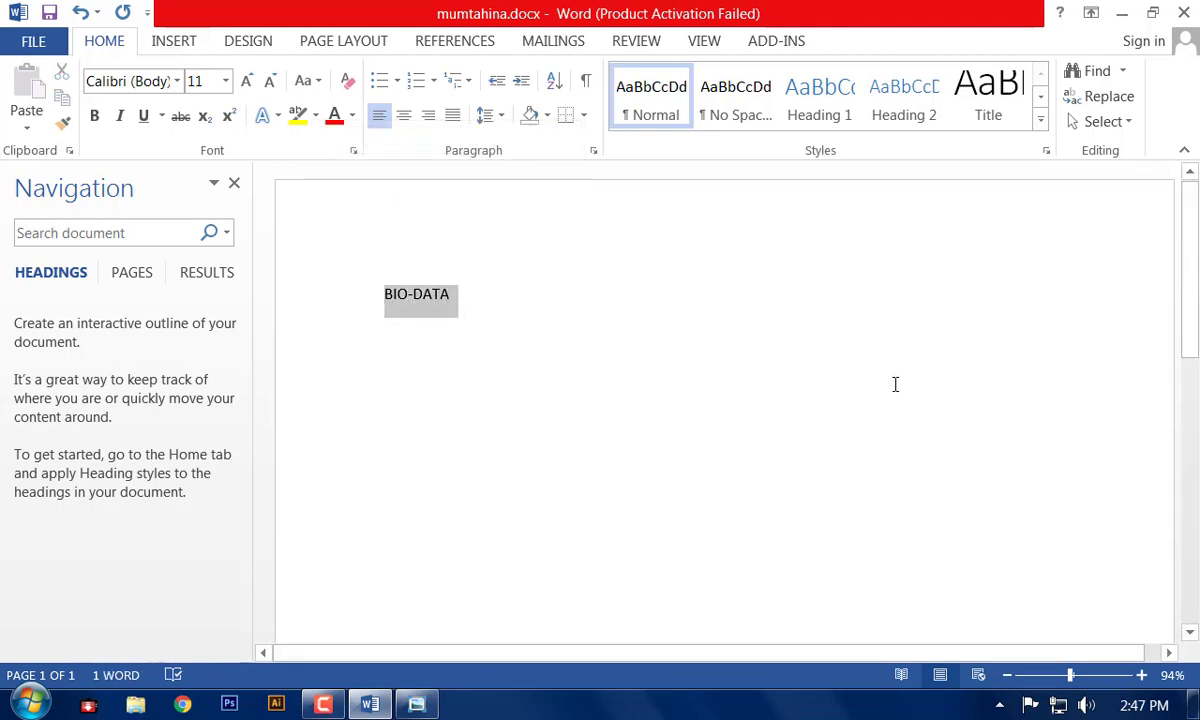
mouse_move(897, 383)
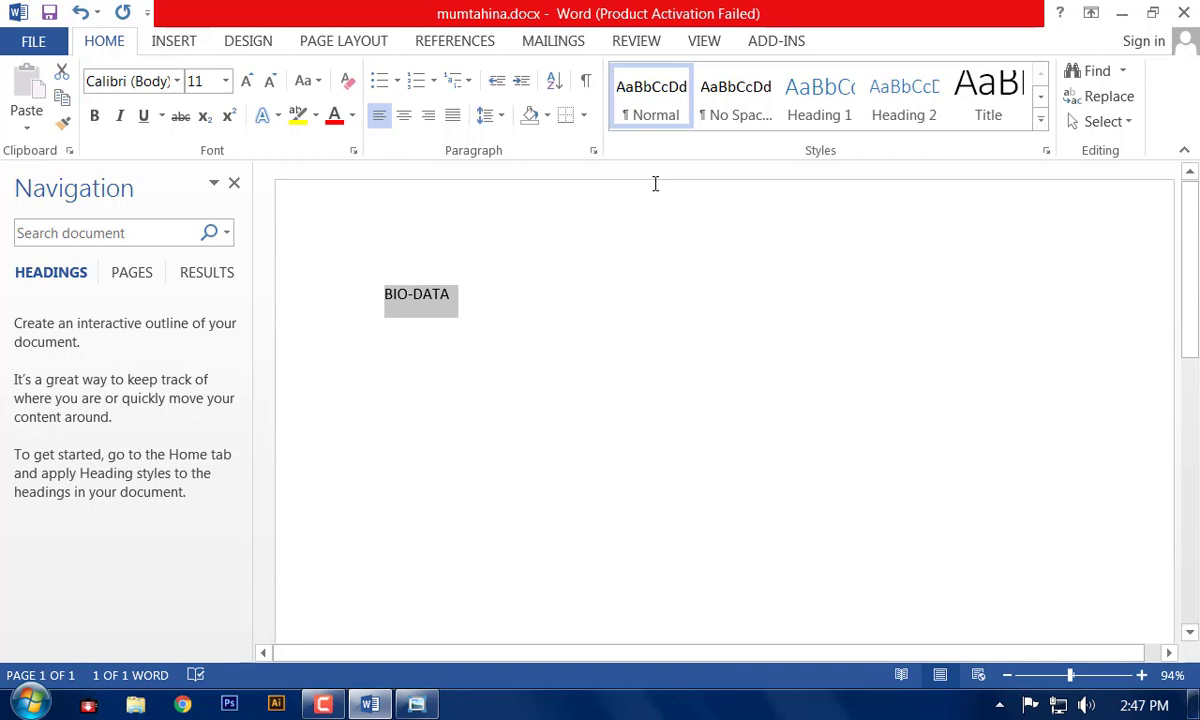
left_click(372, 301)
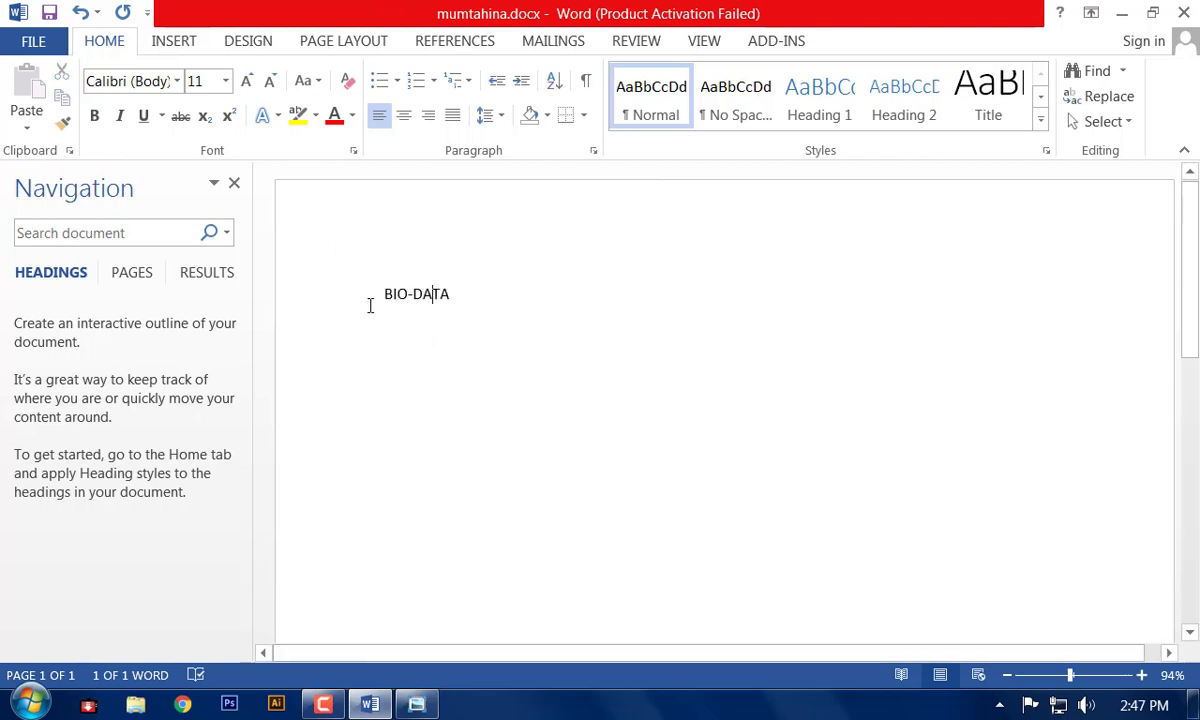
left_click_drag(377, 286, 456, 333)
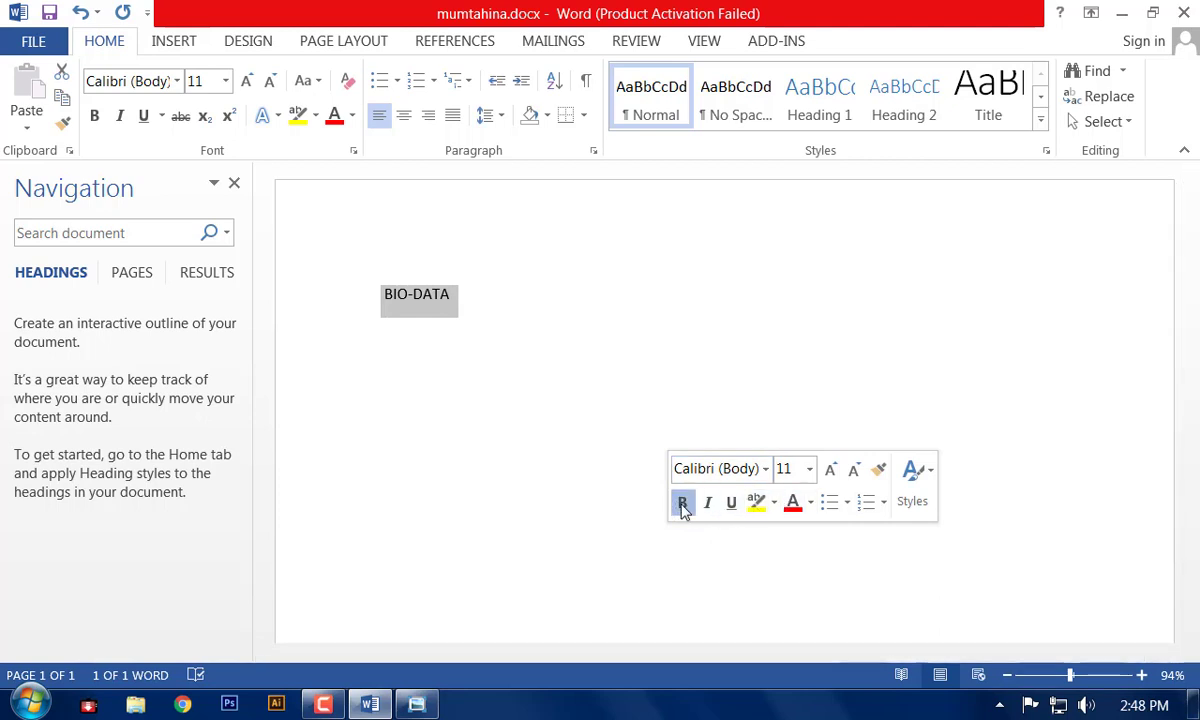
Enlarge the BIO-DATA heading to 28 pt and make it bold
left_click(682, 503)
left_click(682, 503)
left_click(828, 470)
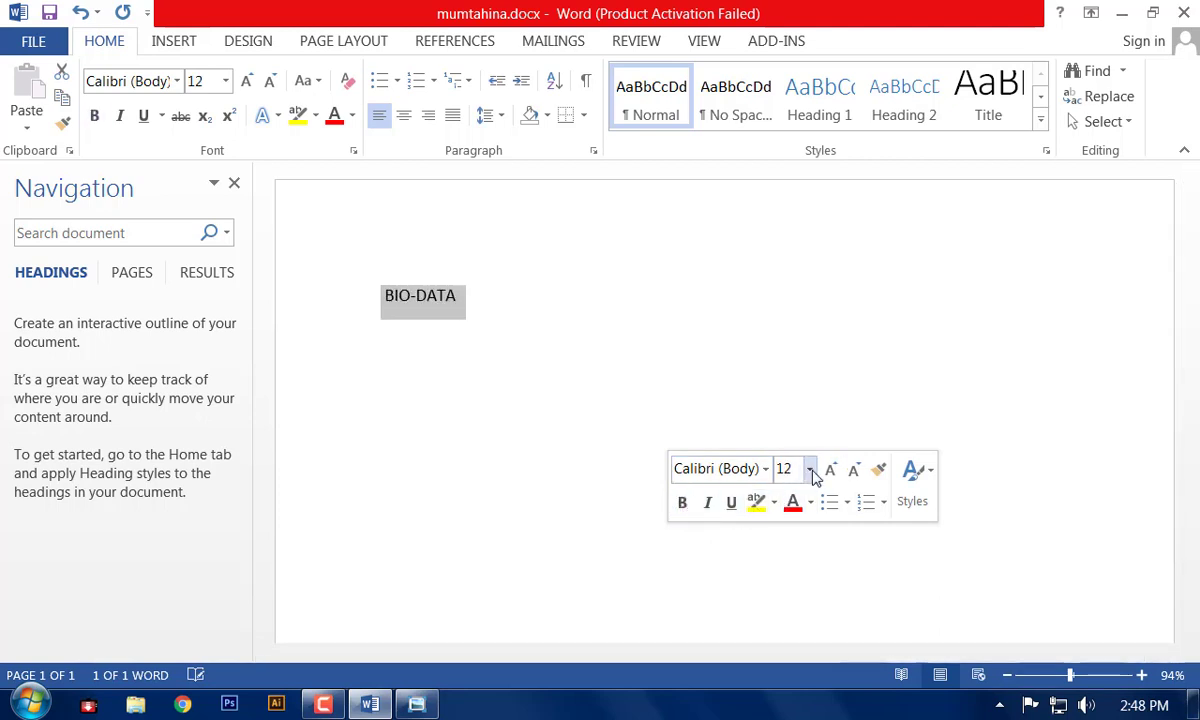
left_click(830, 472)
left_click(828, 470)
double_click(828, 470)
double_click(828, 470)
double_click(828, 470)
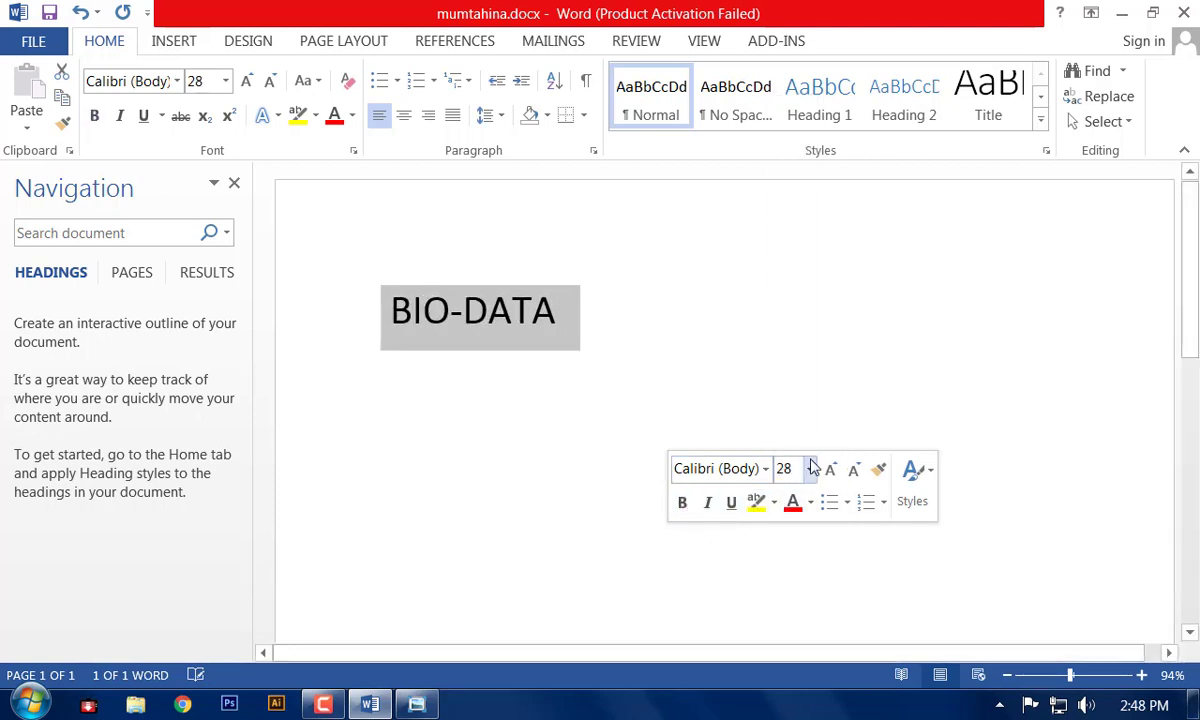
left_click(568, 338)
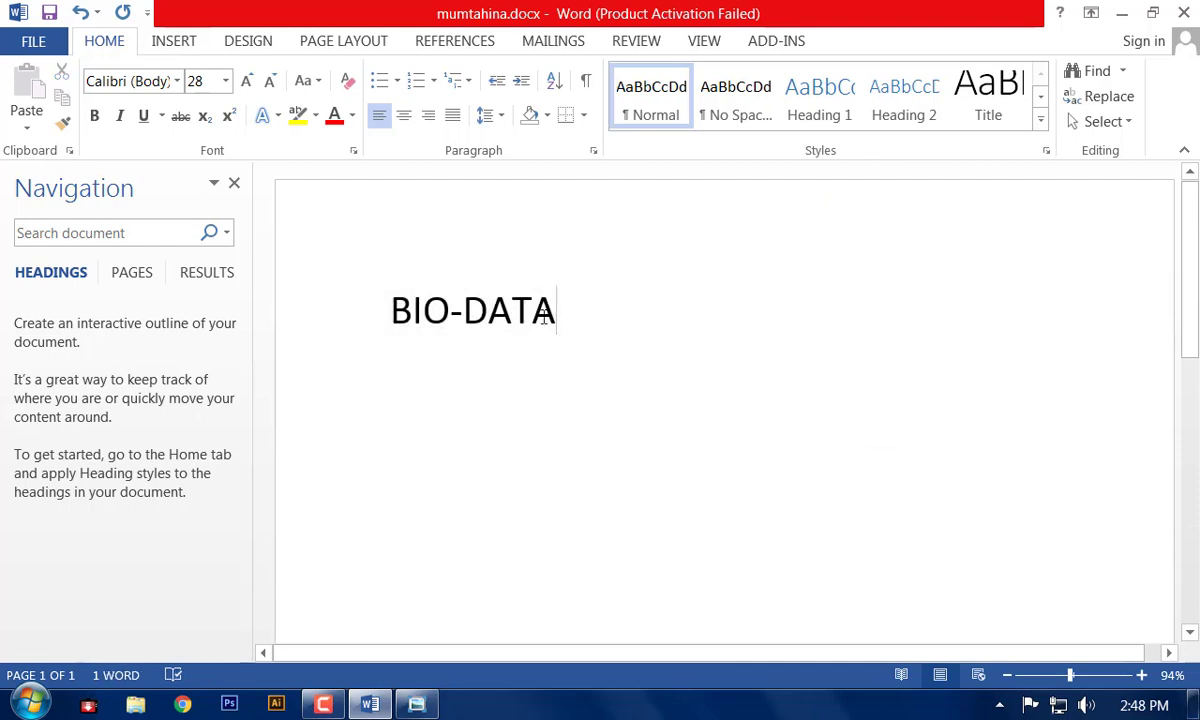
left_click_drag(556, 316, 335, 262)
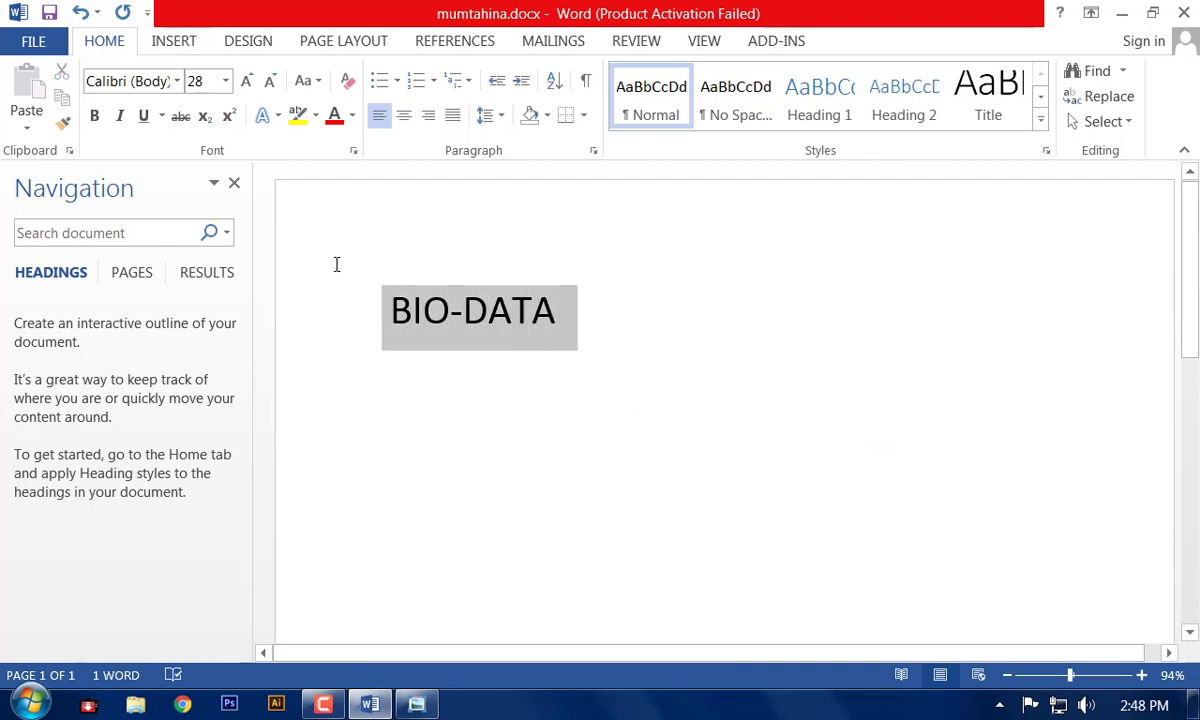
left_click(100, 123)
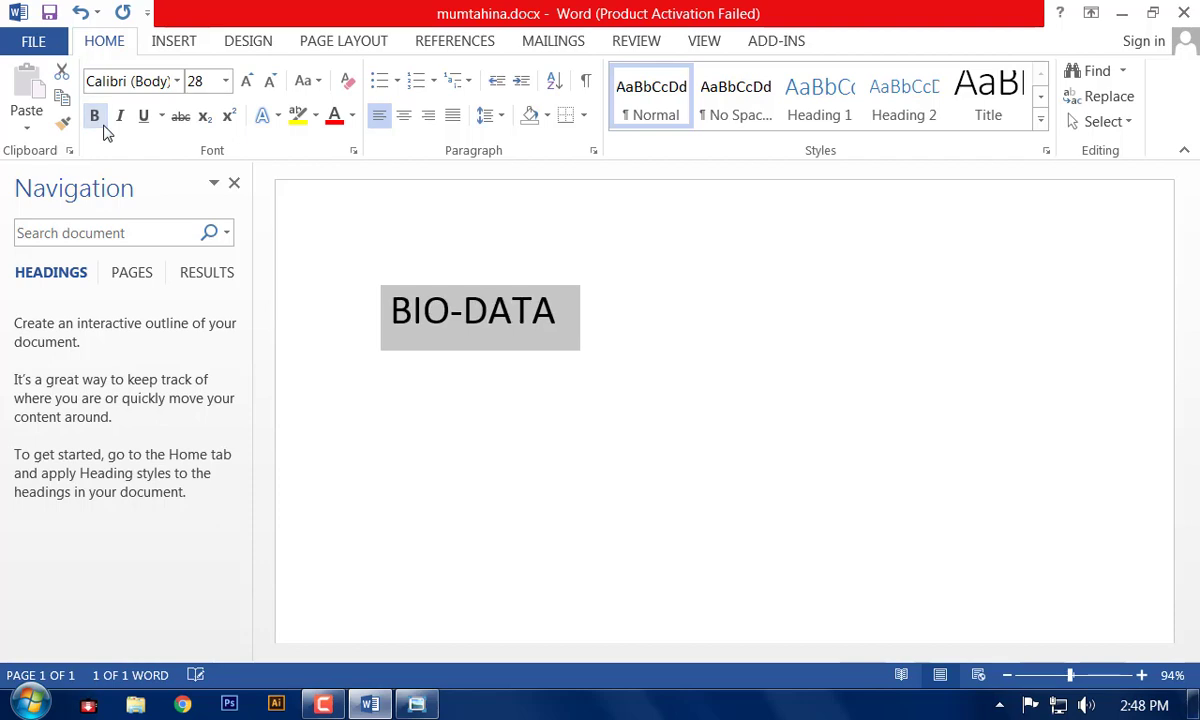
left_click(100, 123)
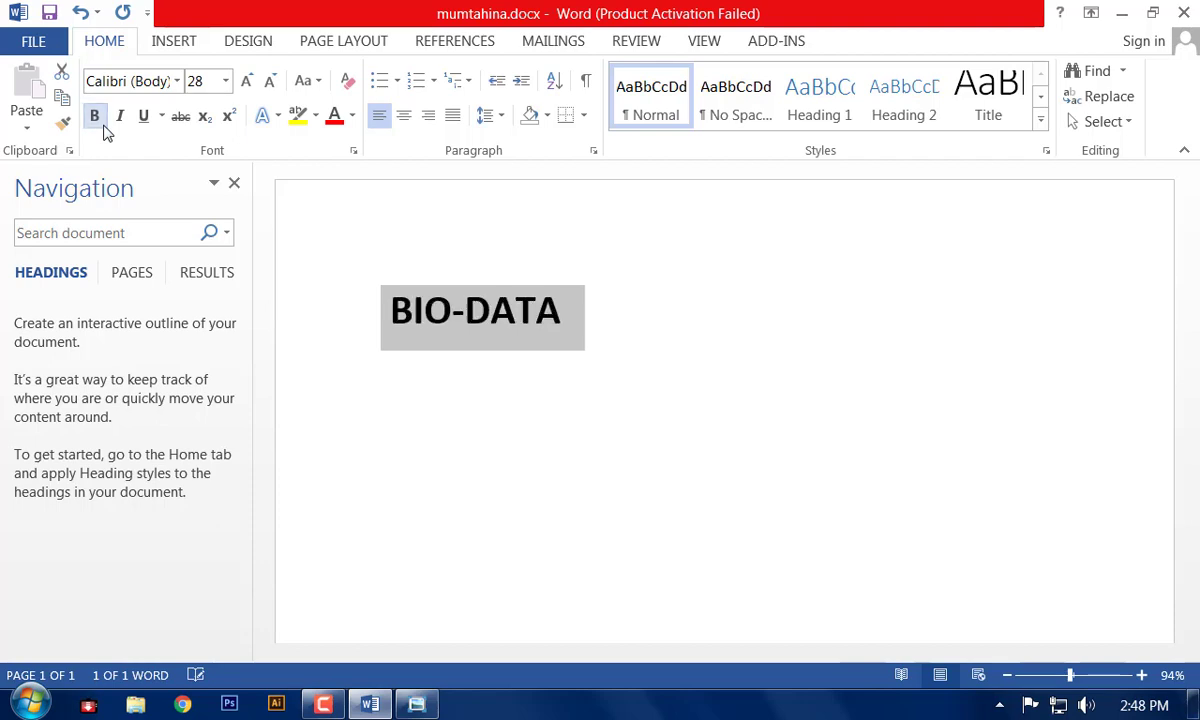
double_click(245, 80)
left_click(270, 82)
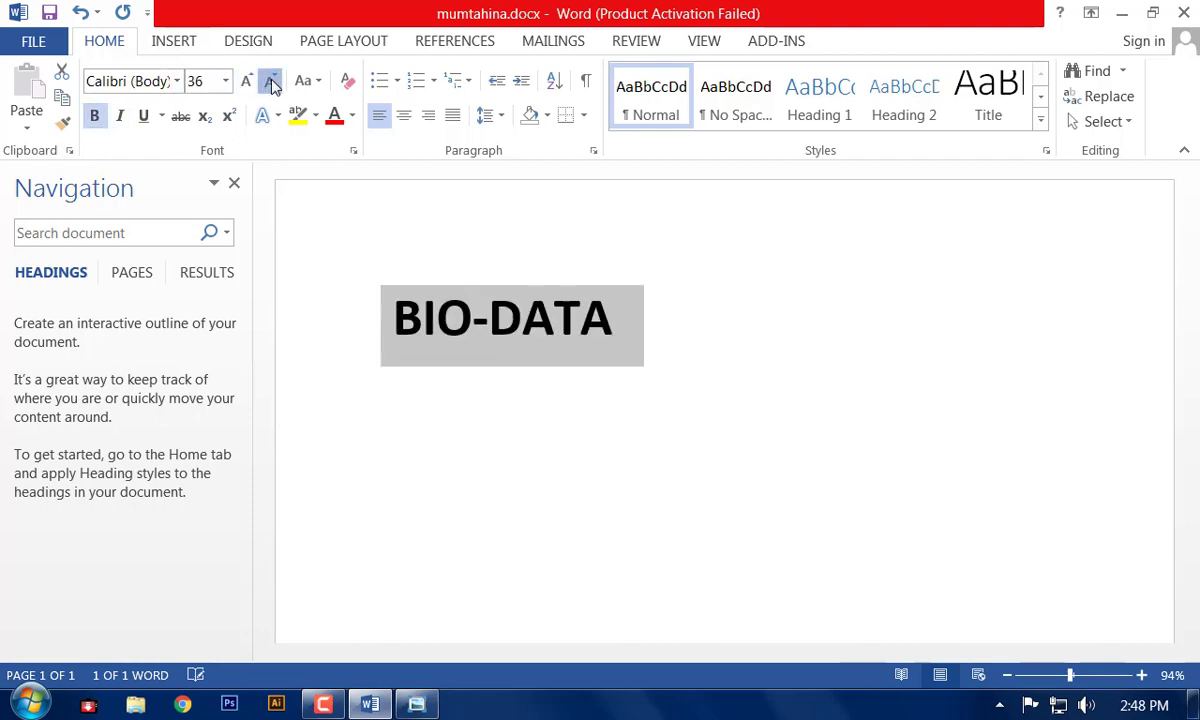
left_click(271, 82)
Make the heading italic and underlined
left_click(145, 117)
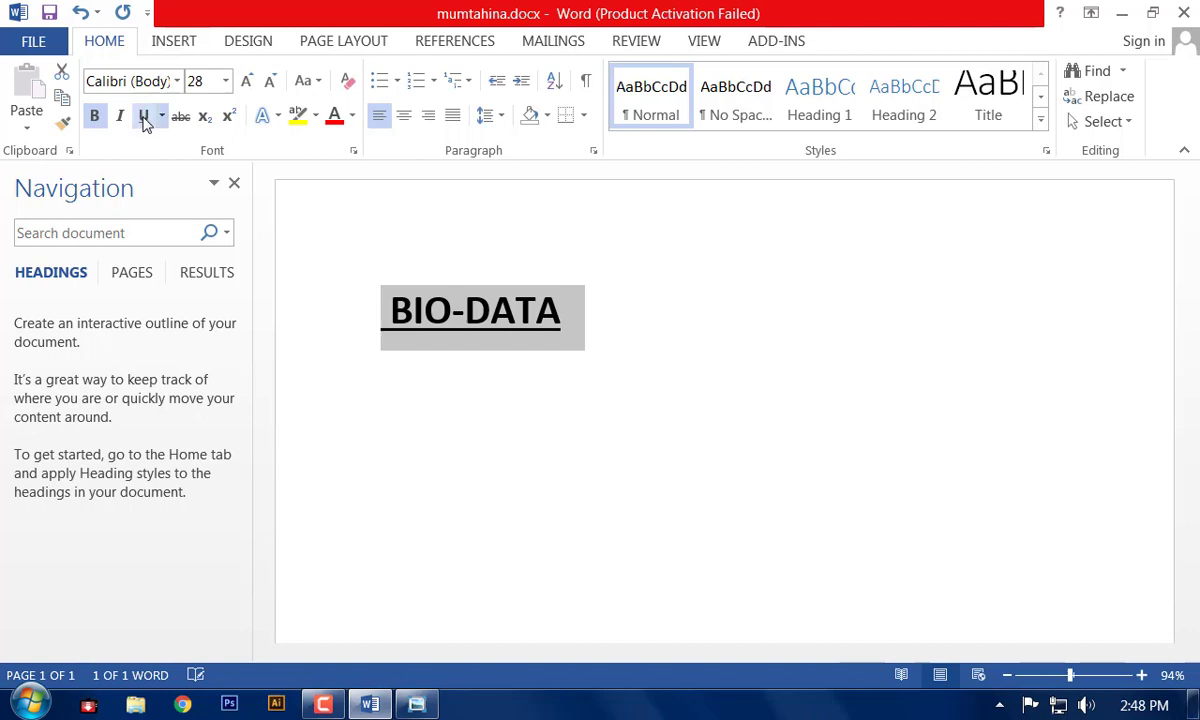
left_click(145, 118)
left_click(145, 118)
left_click(145, 118)
left_click(119, 117)
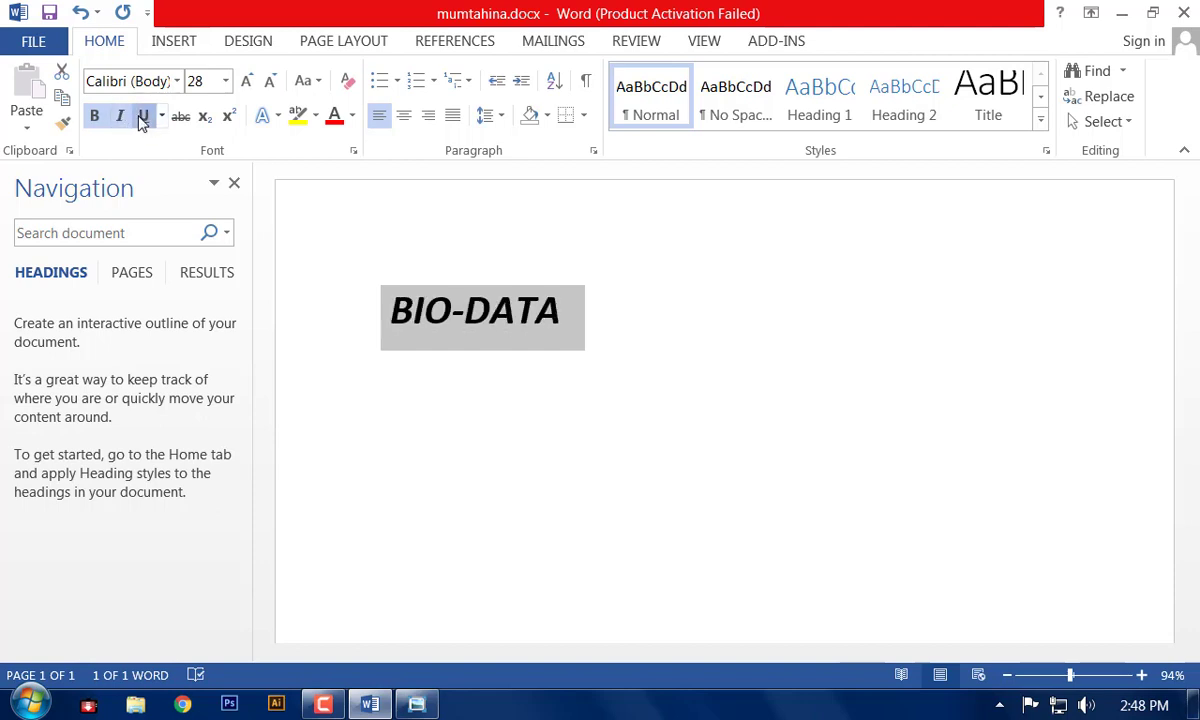
left_click(142, 117)
left_click(558, 310)
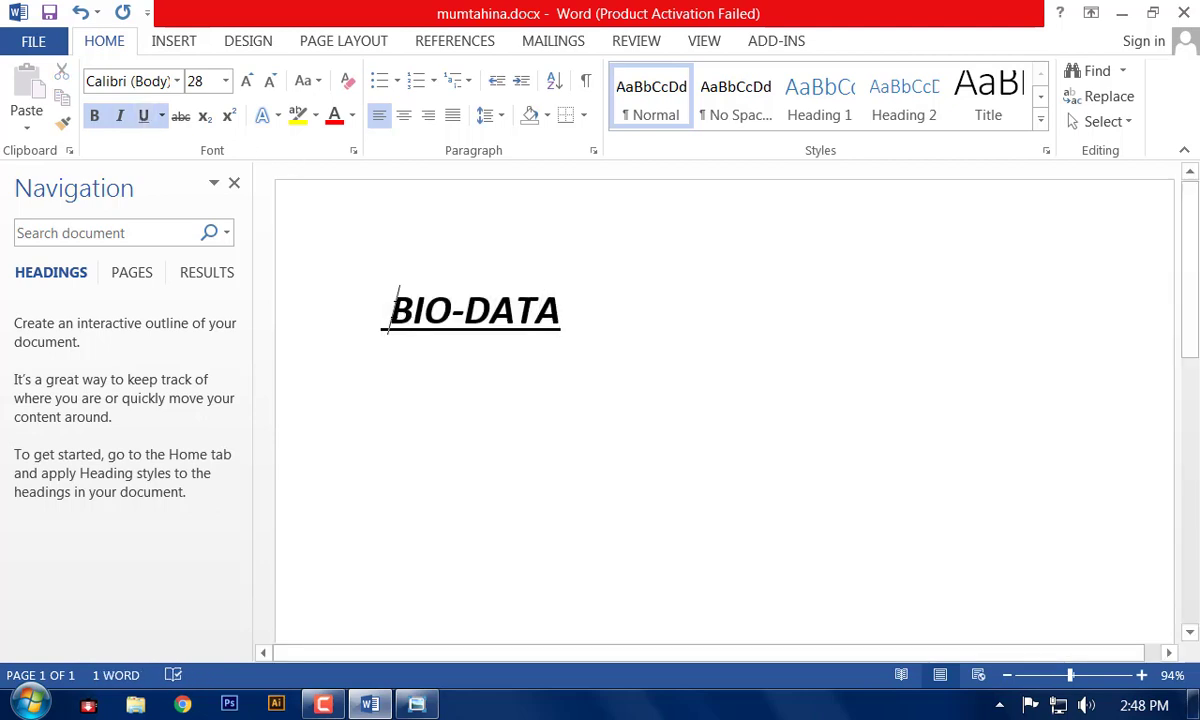
Delete the leading space before BIO-DATA and indent the heading with three tabs
left_click(359, 310)
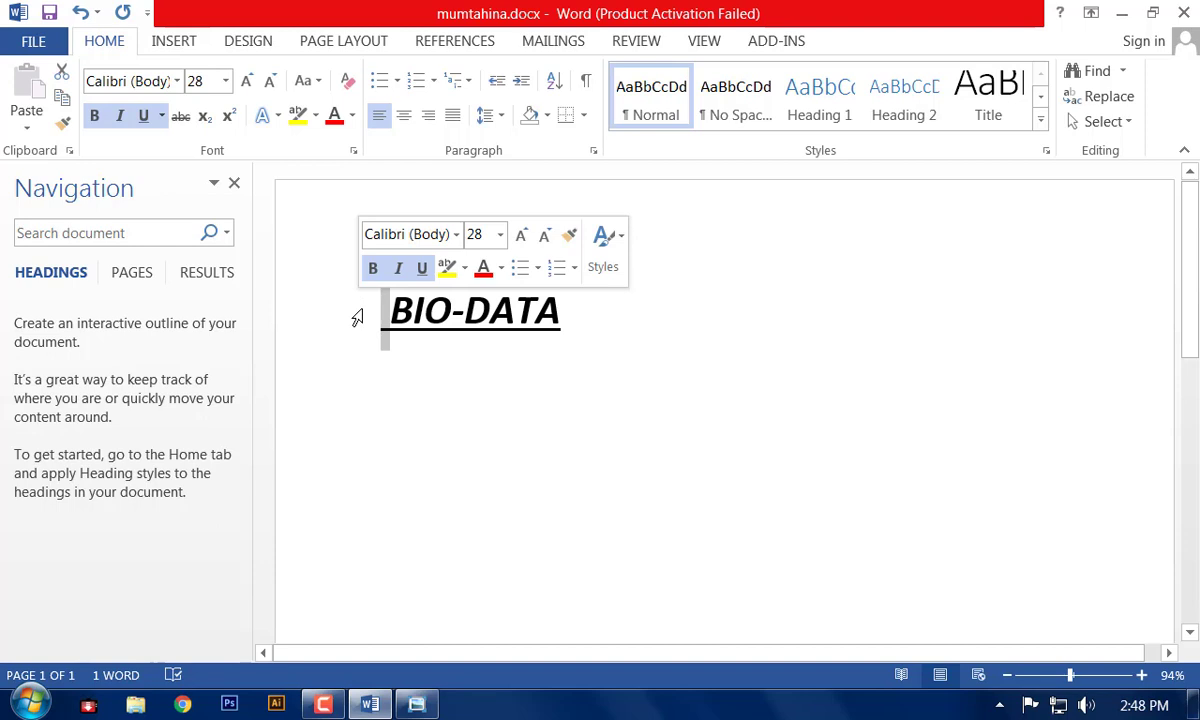
key("Delete")
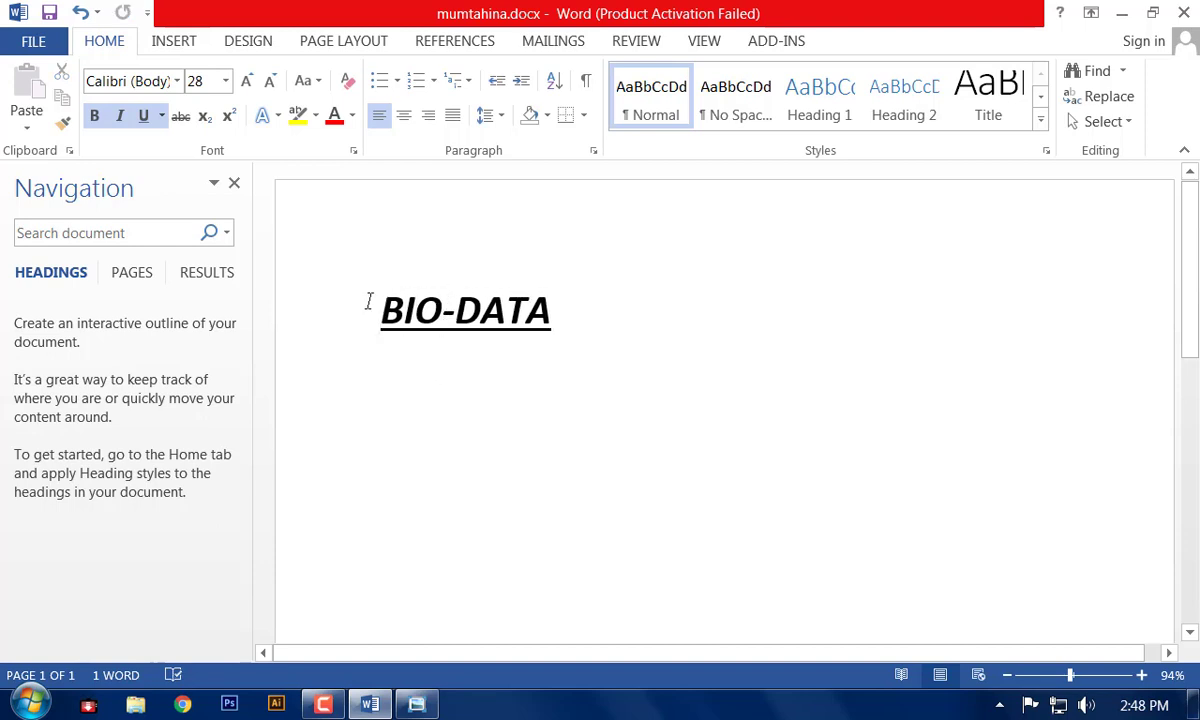
left_click_drag(367, 300, 560, 312)
left_click(378, 316)
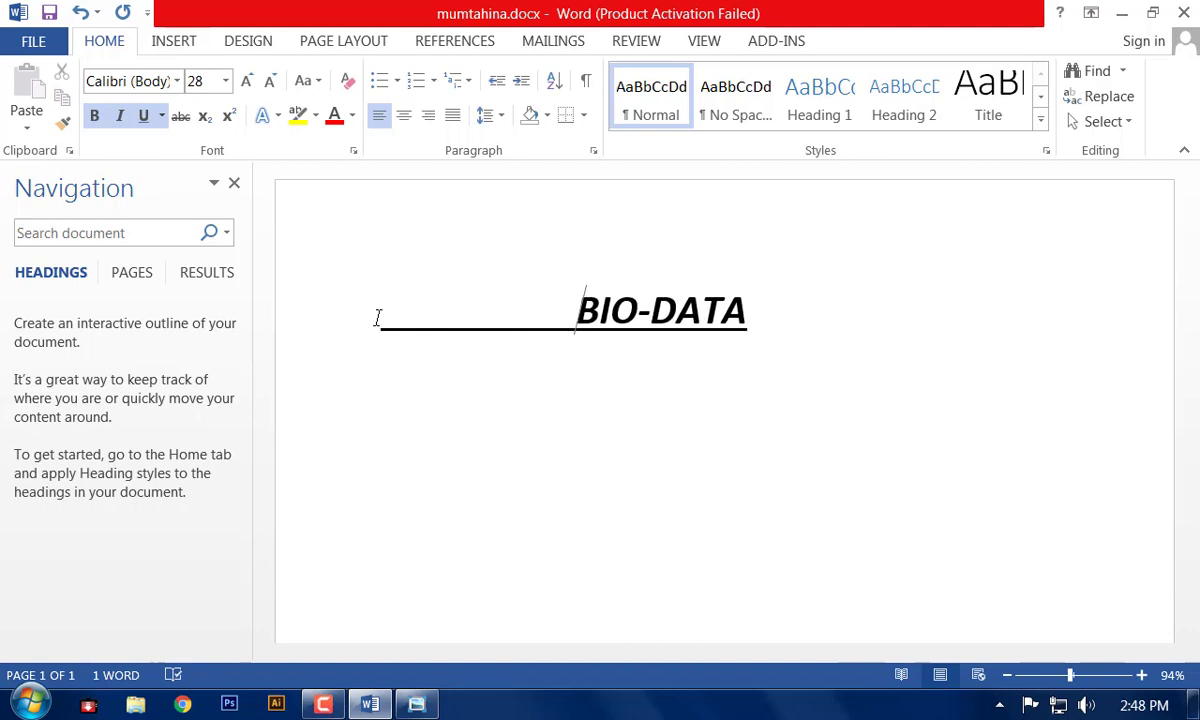
key("BackSpace")
key("BackSpace")
key("BackSpace")
key("BackSpace")
key("BackSpace")
key("BackSpace")
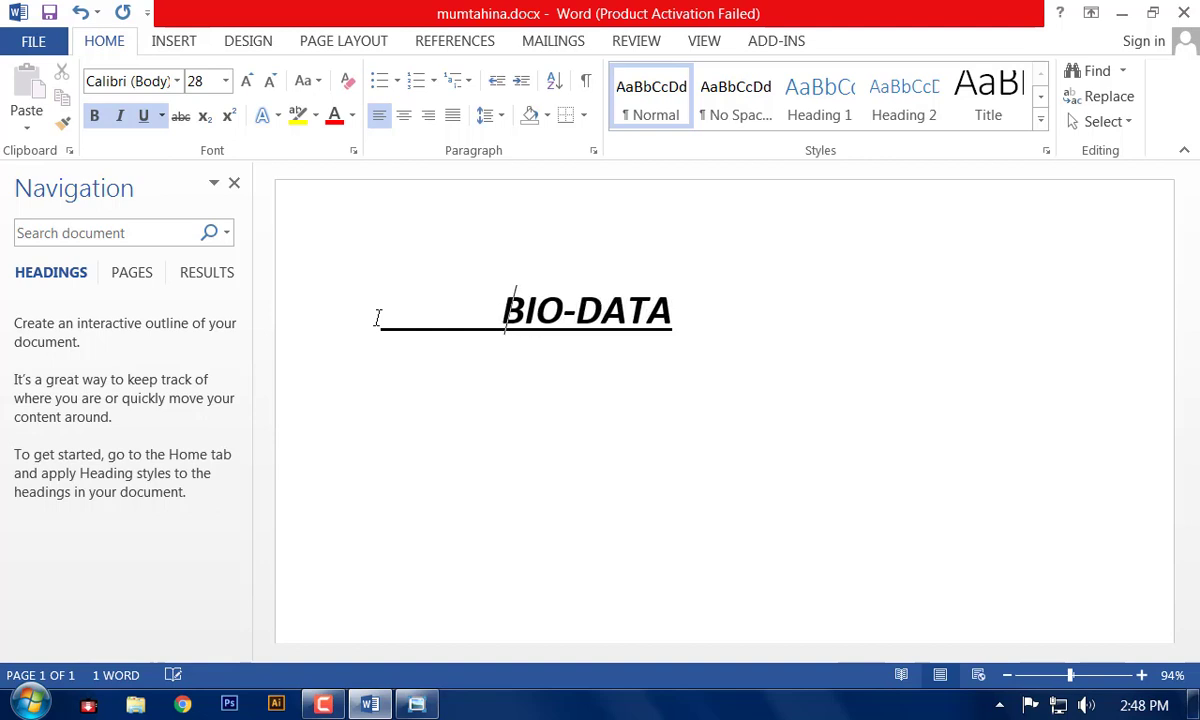
key("BackSpace")
key("BackSpace")
key("BackSpace")
key("BackSpace")
key("BackSpace")
key("BackSpace")
key("BackSpace")
key("BackSpace")
key("BackSpace")
key("BackSpace")
key("BackSpace")
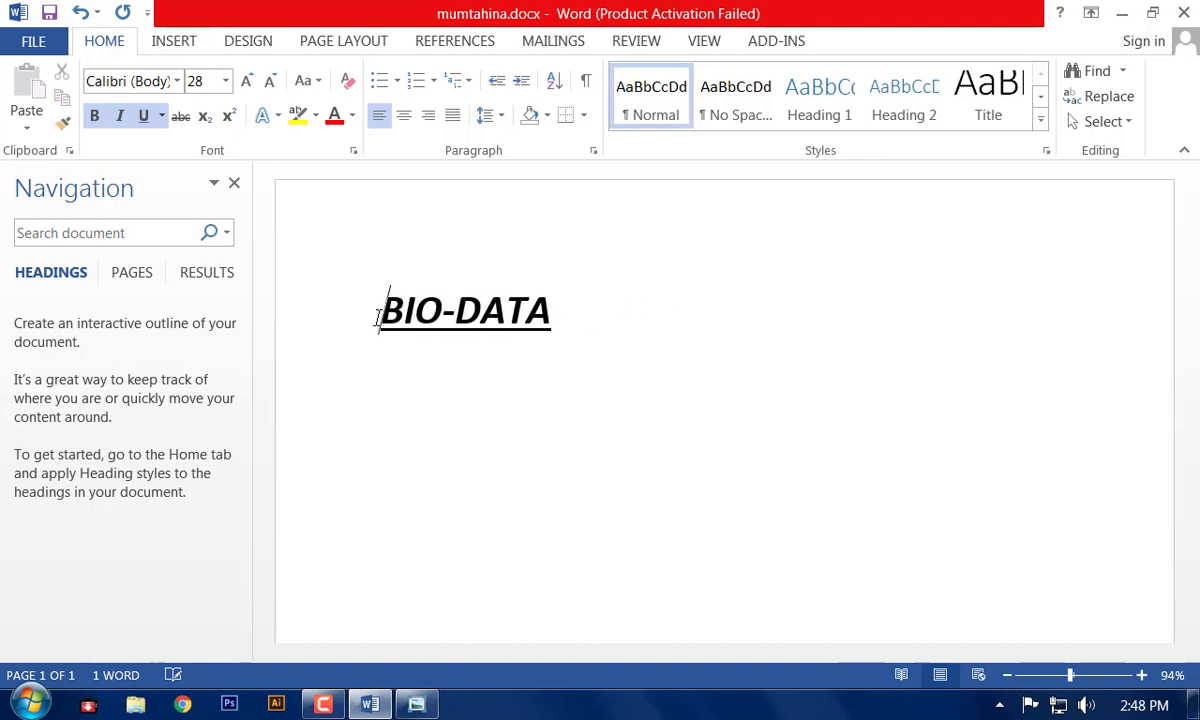
key("Tab")
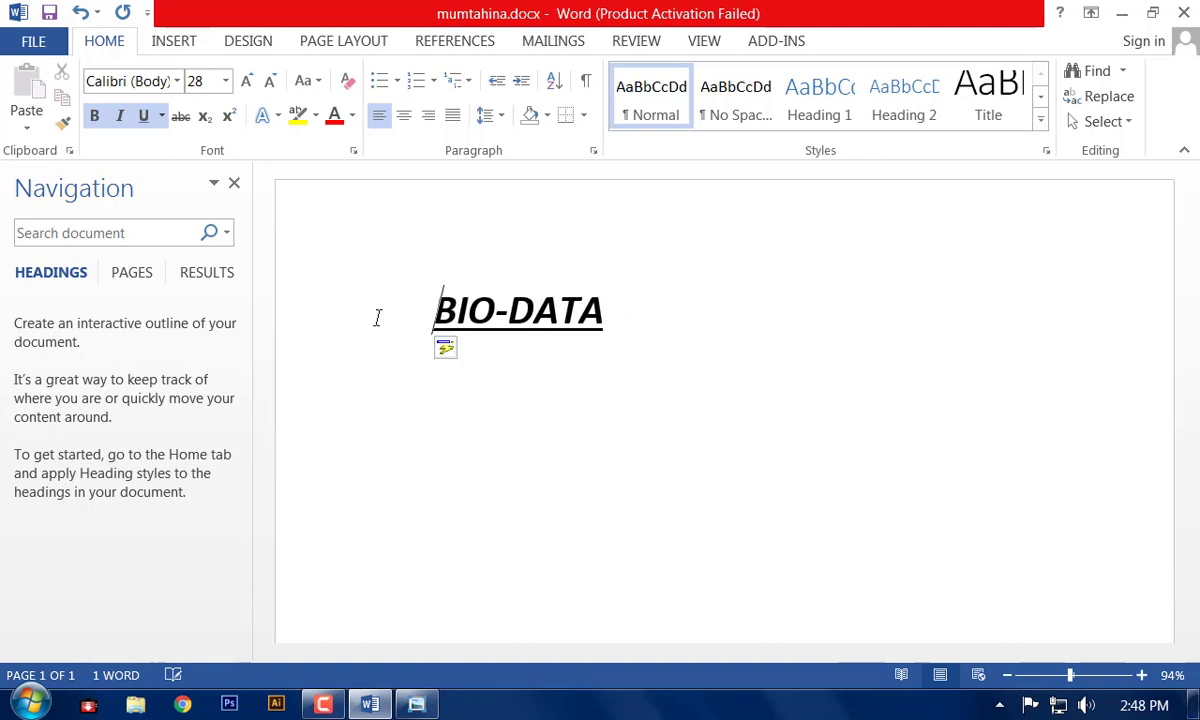
key("Tab")
key("Tab")
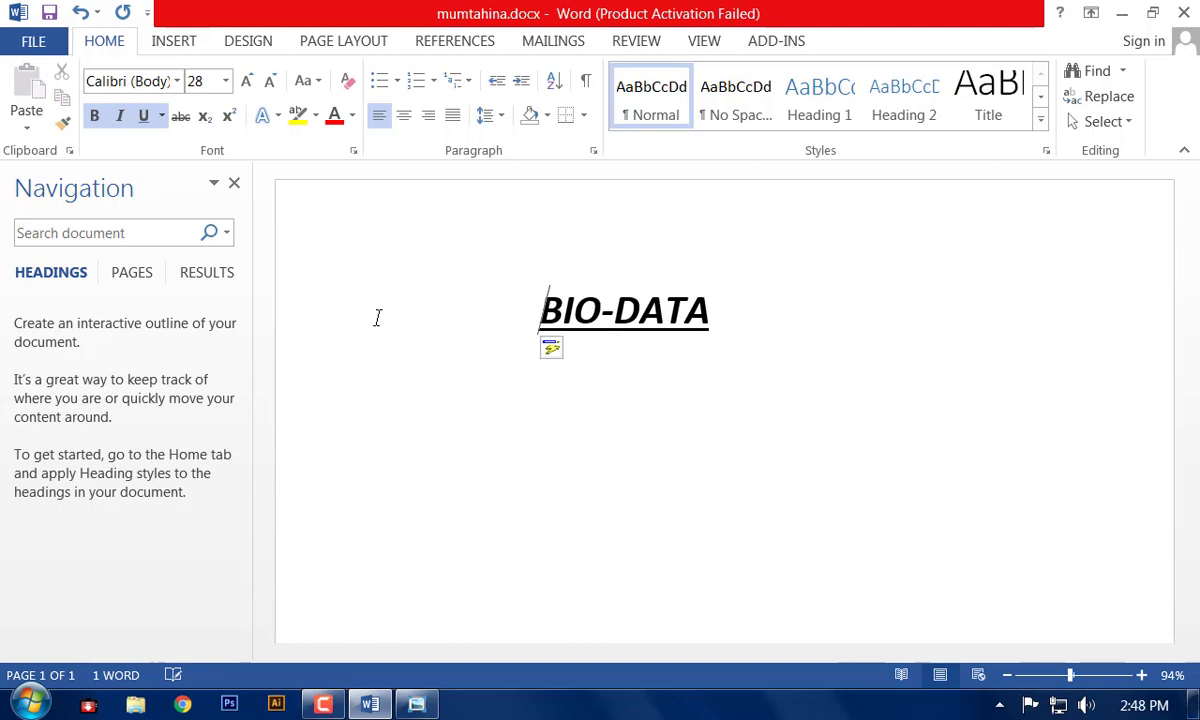
key("Tab")
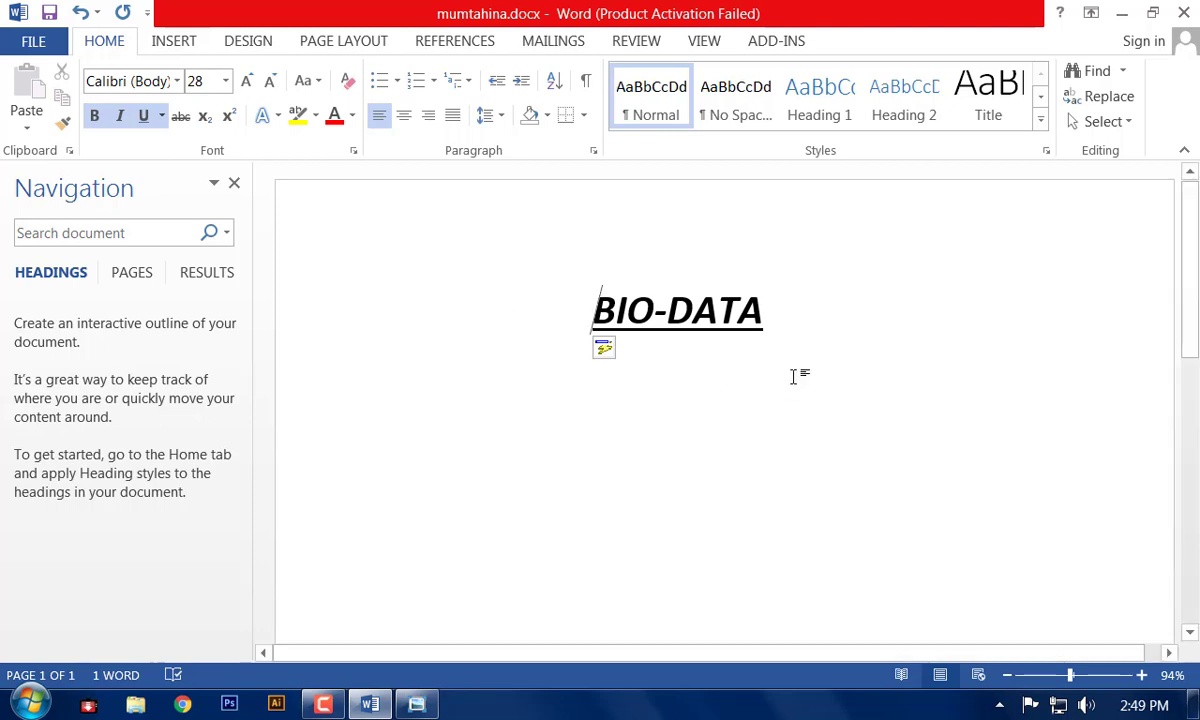
Start a new line below the heading and set the font size to 18
left_click(777, 316)
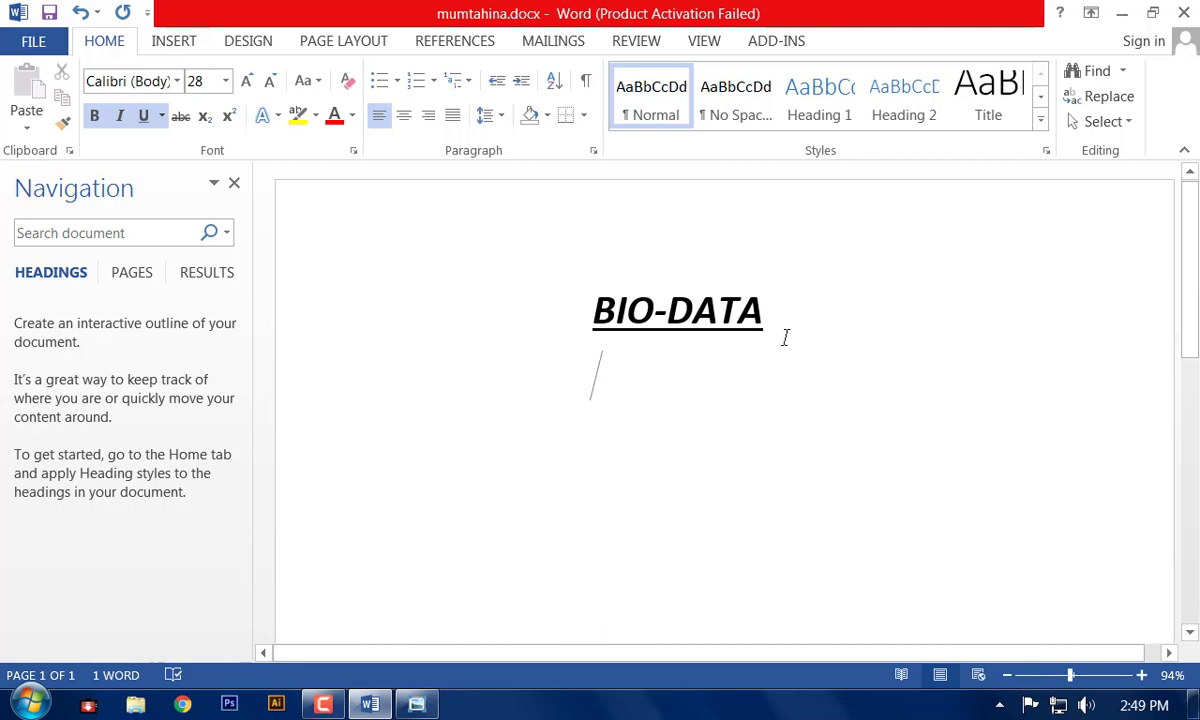
key("Home")
type("N")
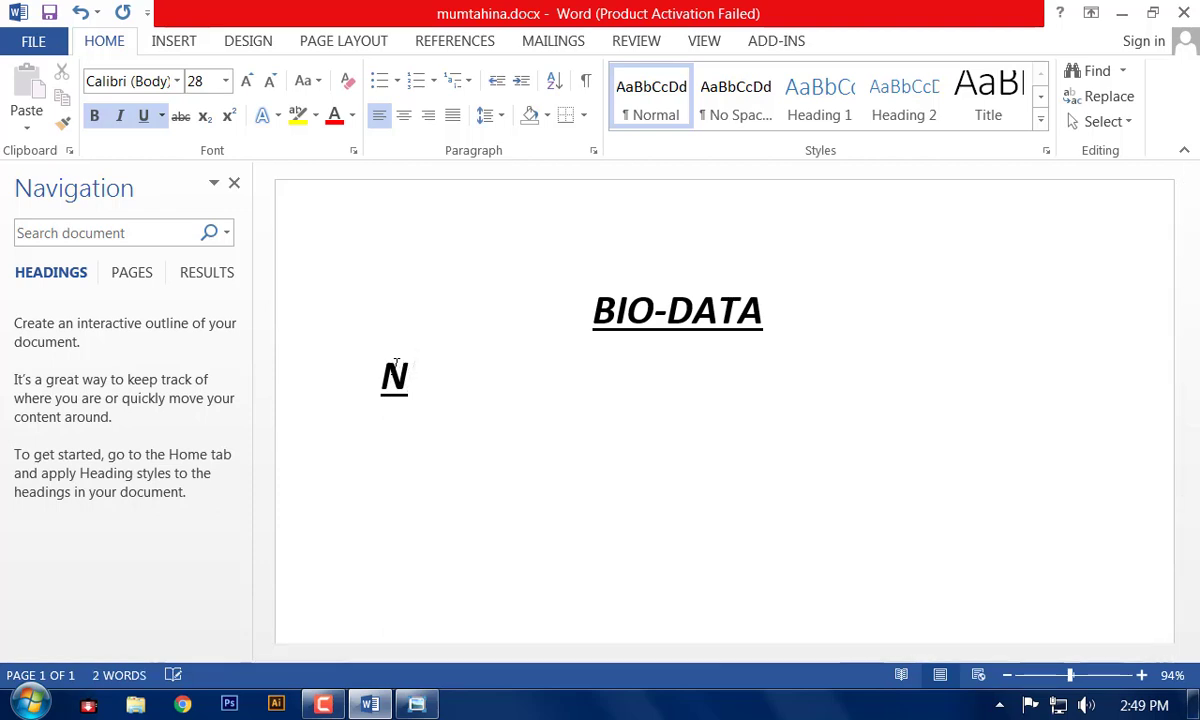
key("BackSpace")
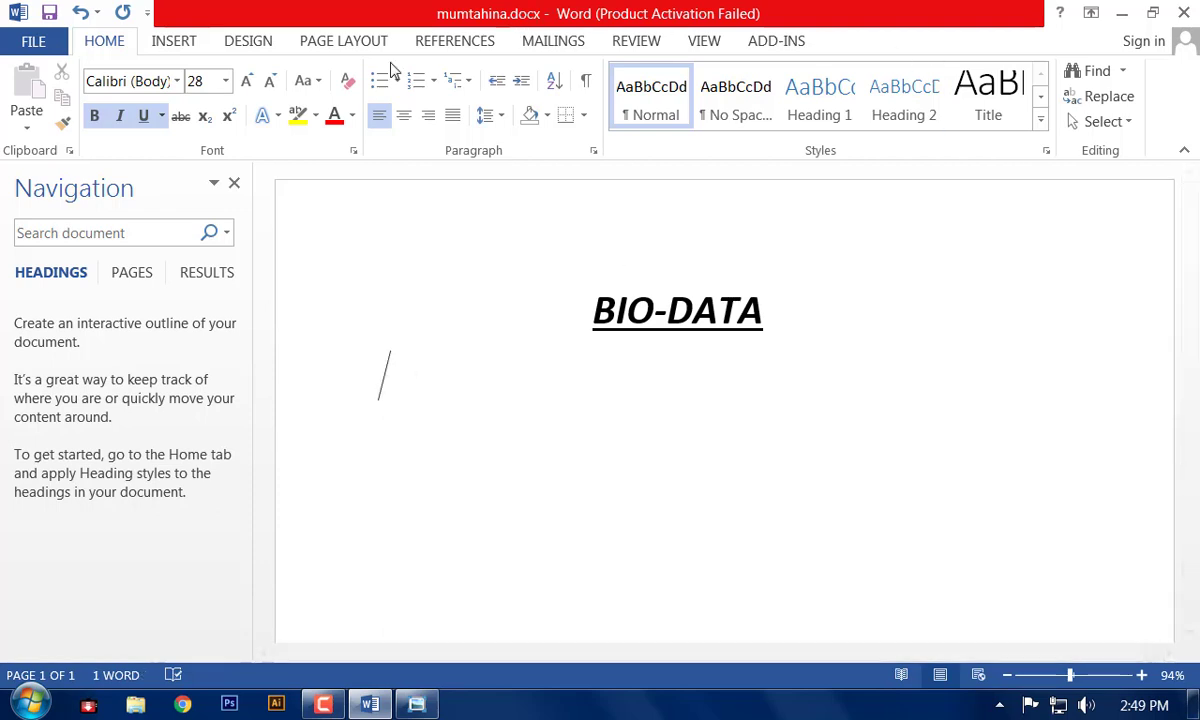
left_click(225, 81)
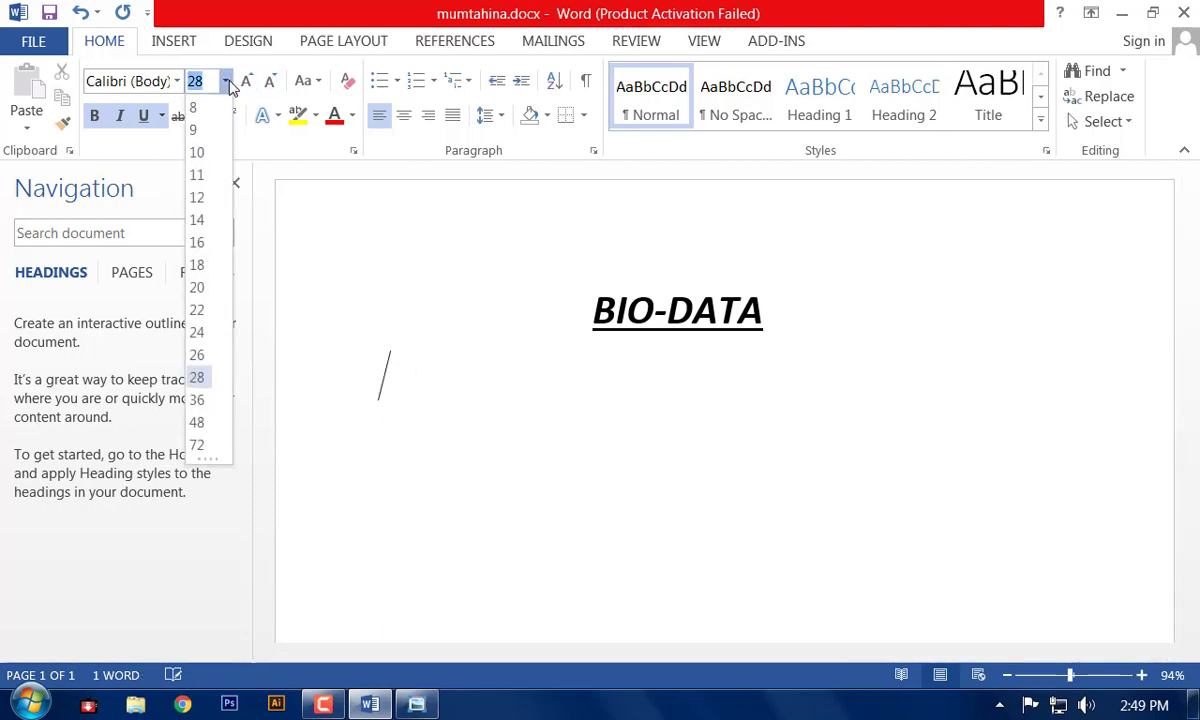
left_click(195, 264)
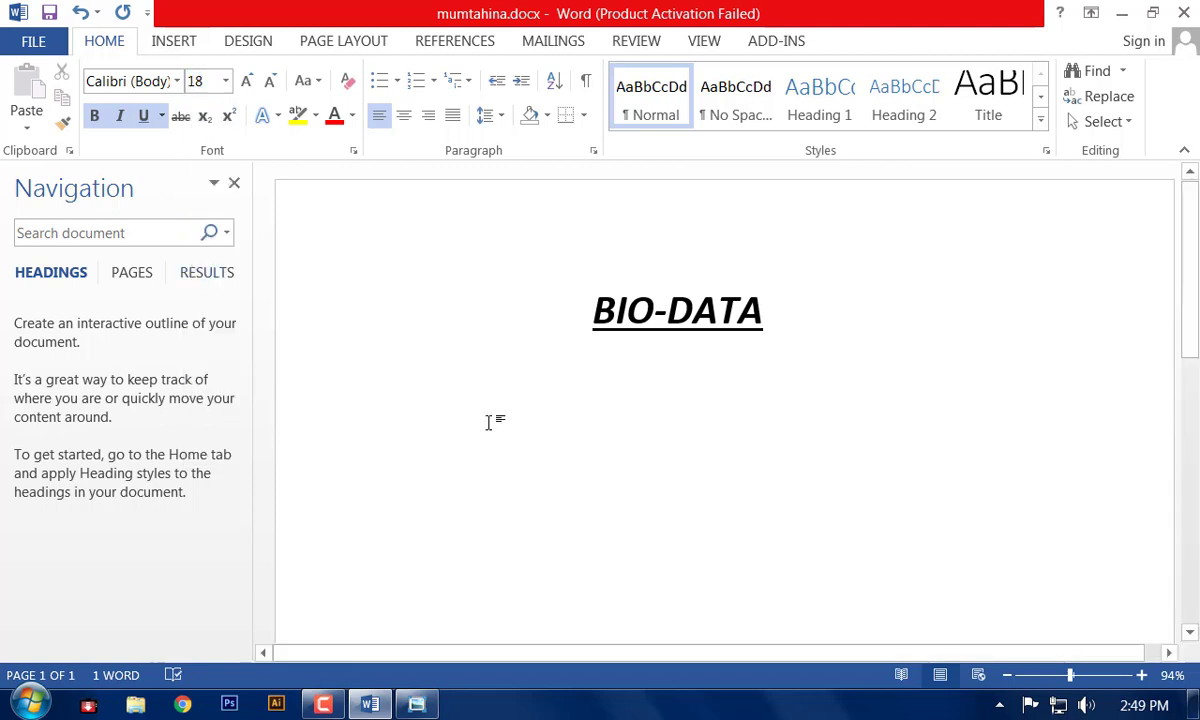
Type 'Name:' and keep it bold while removing its underline
type("N")
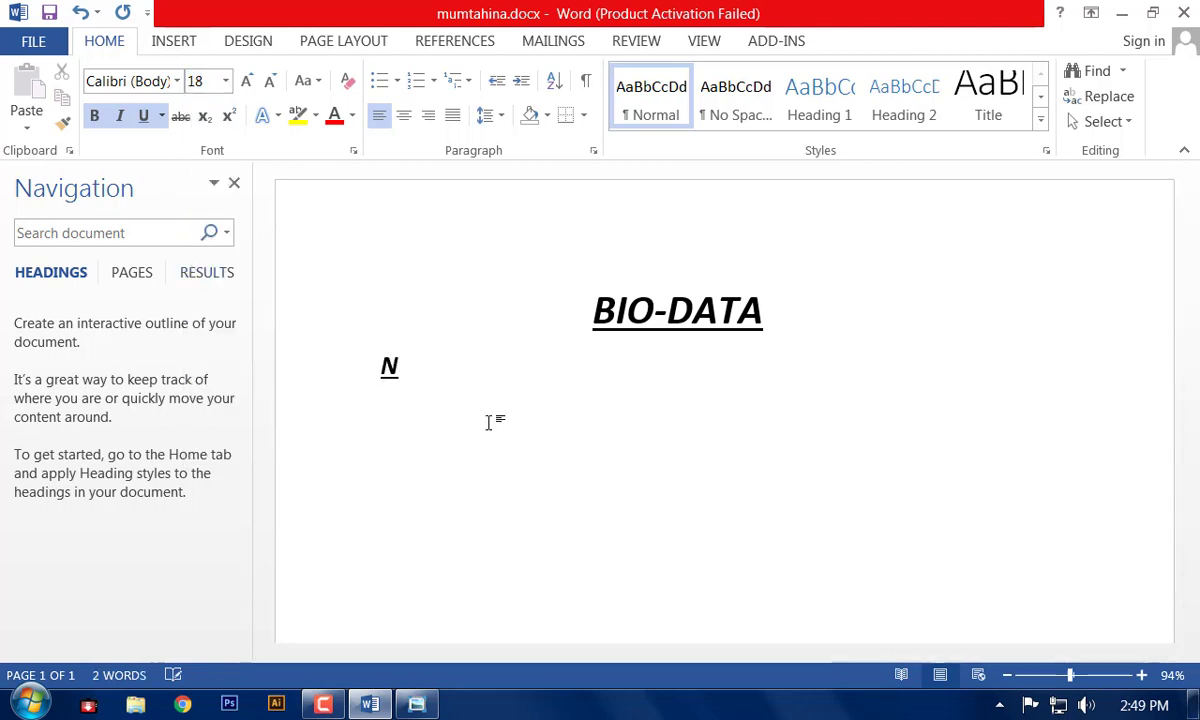
type("am")
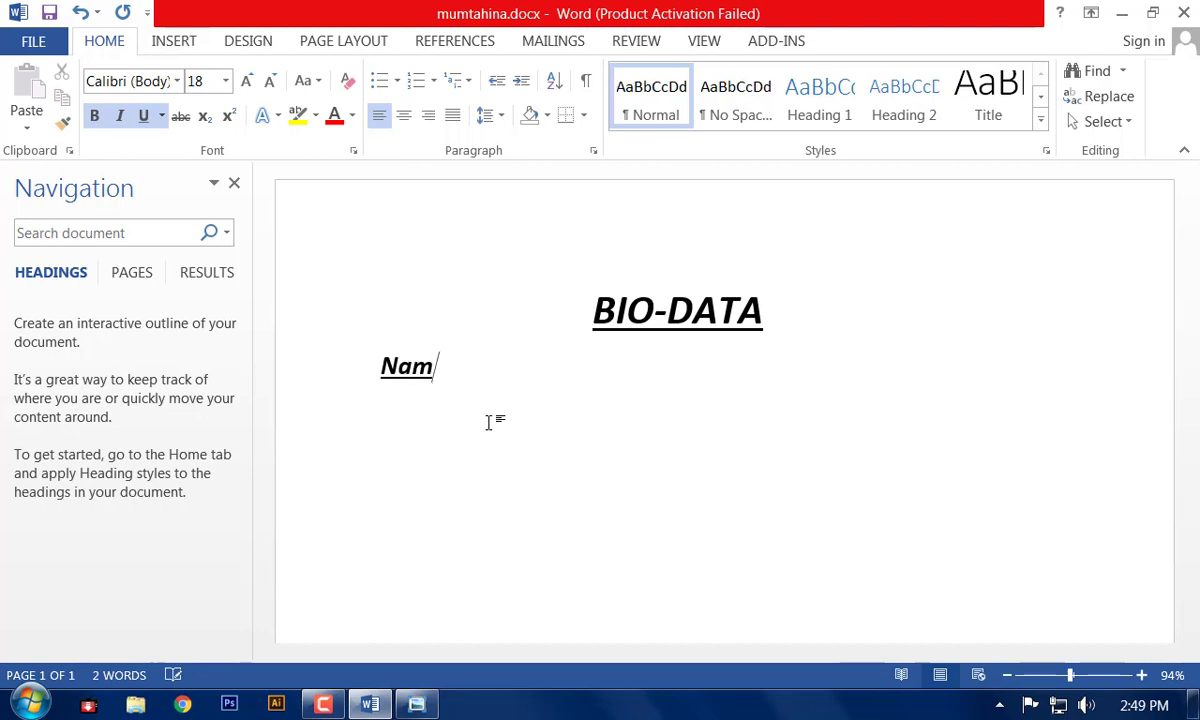
type("e")
type(":")
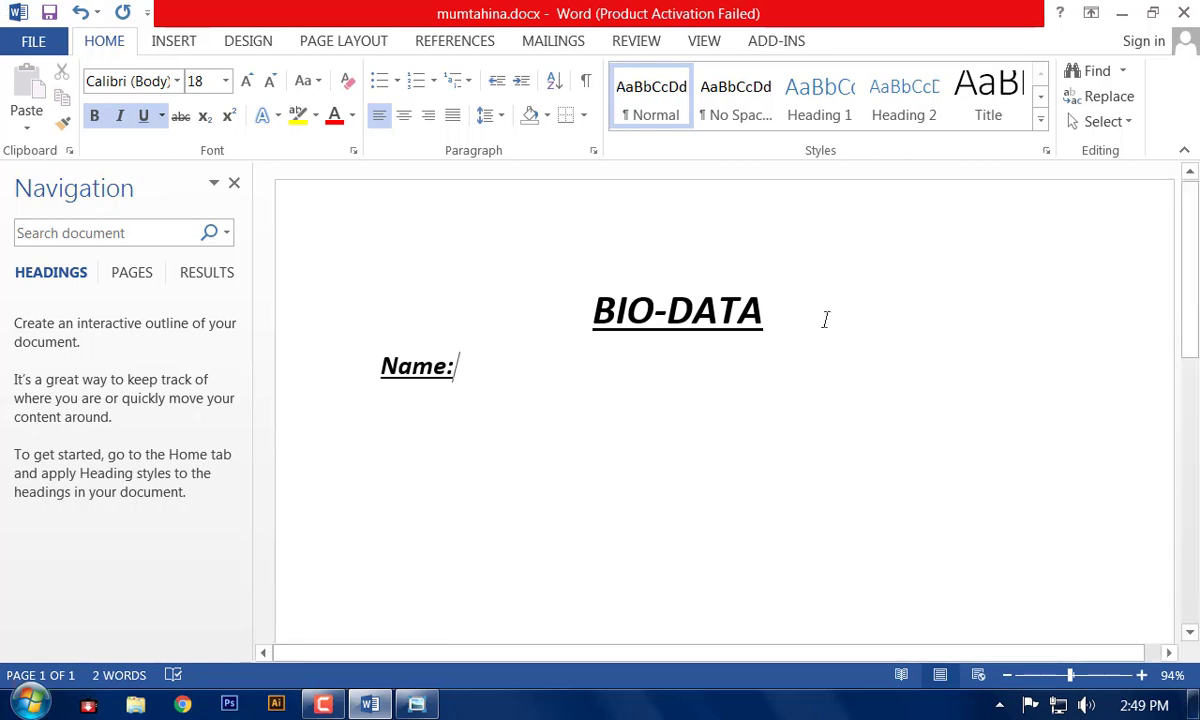
key("Left")
key("Left")
left_click_drag(478, 378, 372, 366)
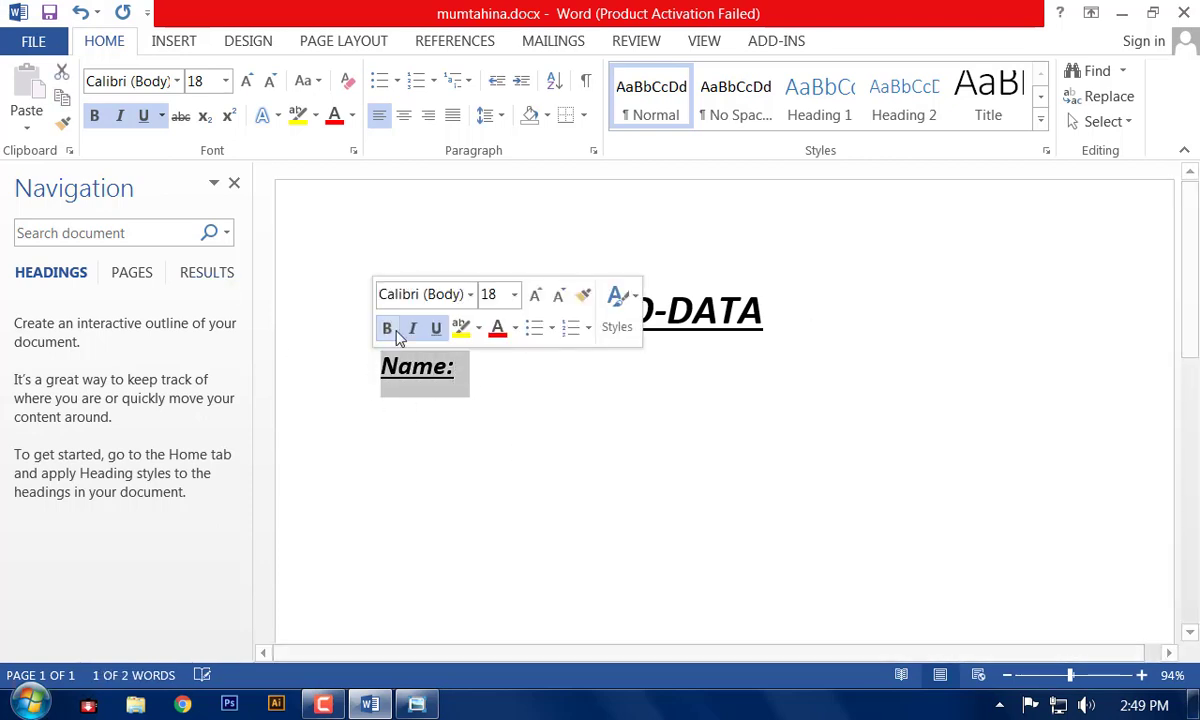
left_click(390, 332)
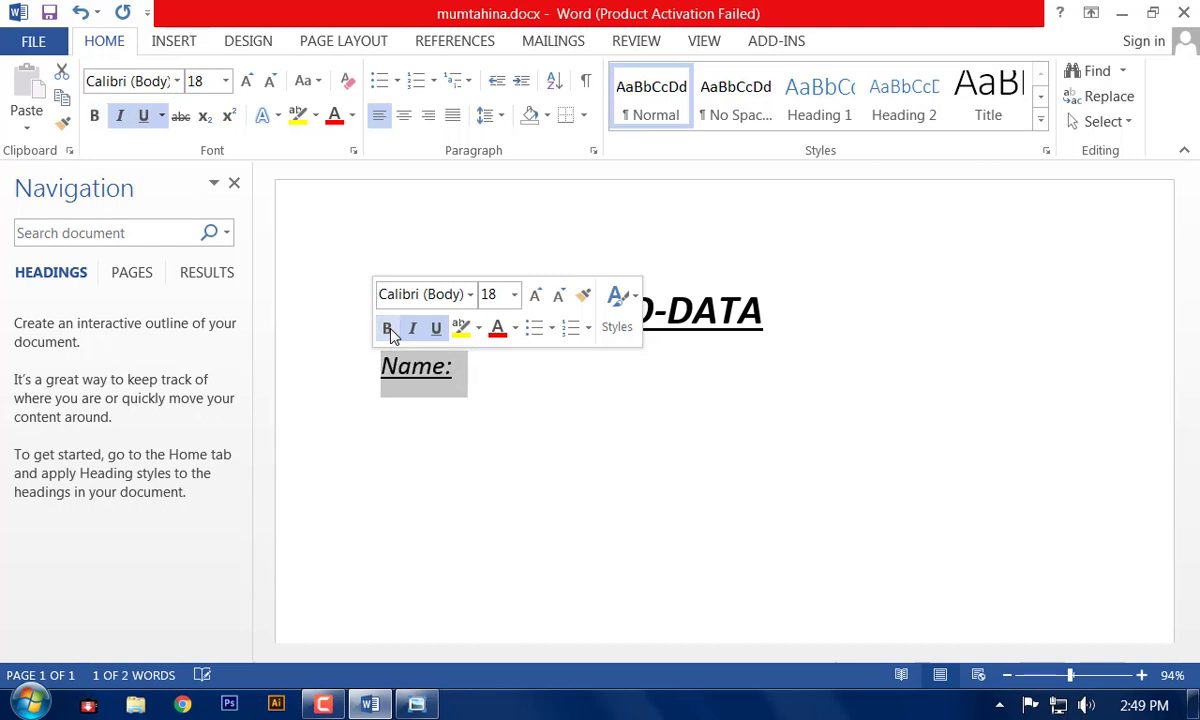
left_click(390, 332)
left_click(437, 330)
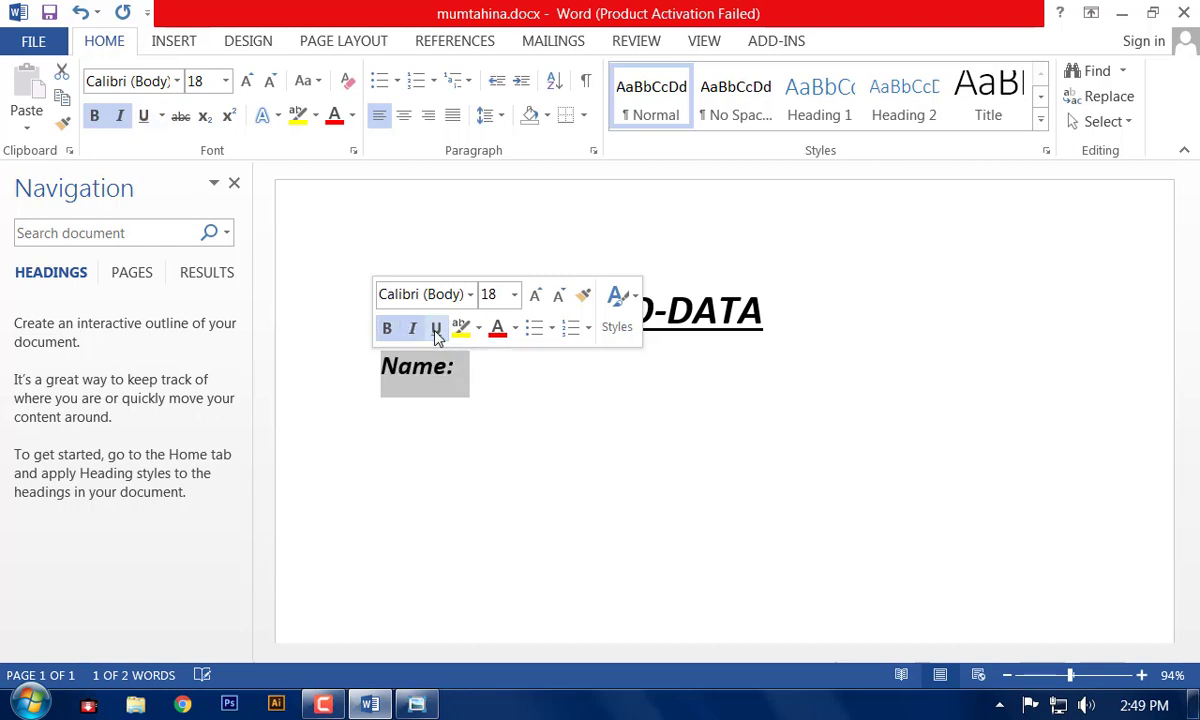
left_click(479, 380)
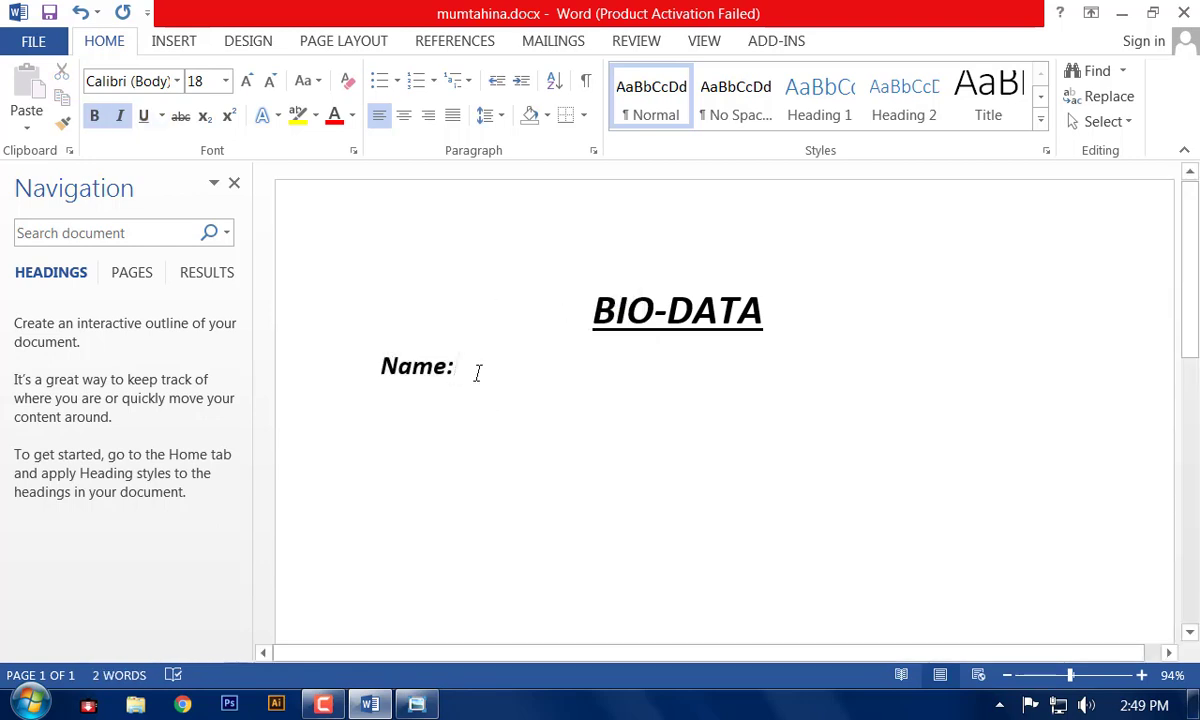
Add a 'Father's Name:' line under Name:, capitalising its N, and begin the 'Mother's Name:' line
key("Return")
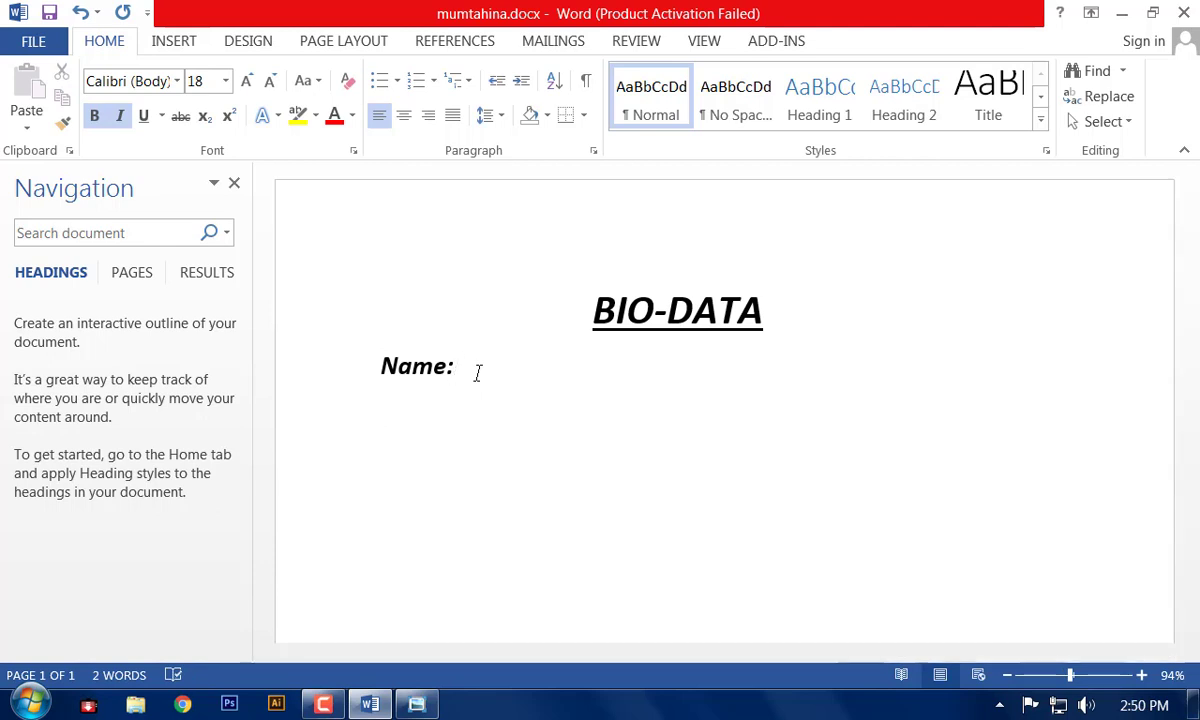
type("Father")
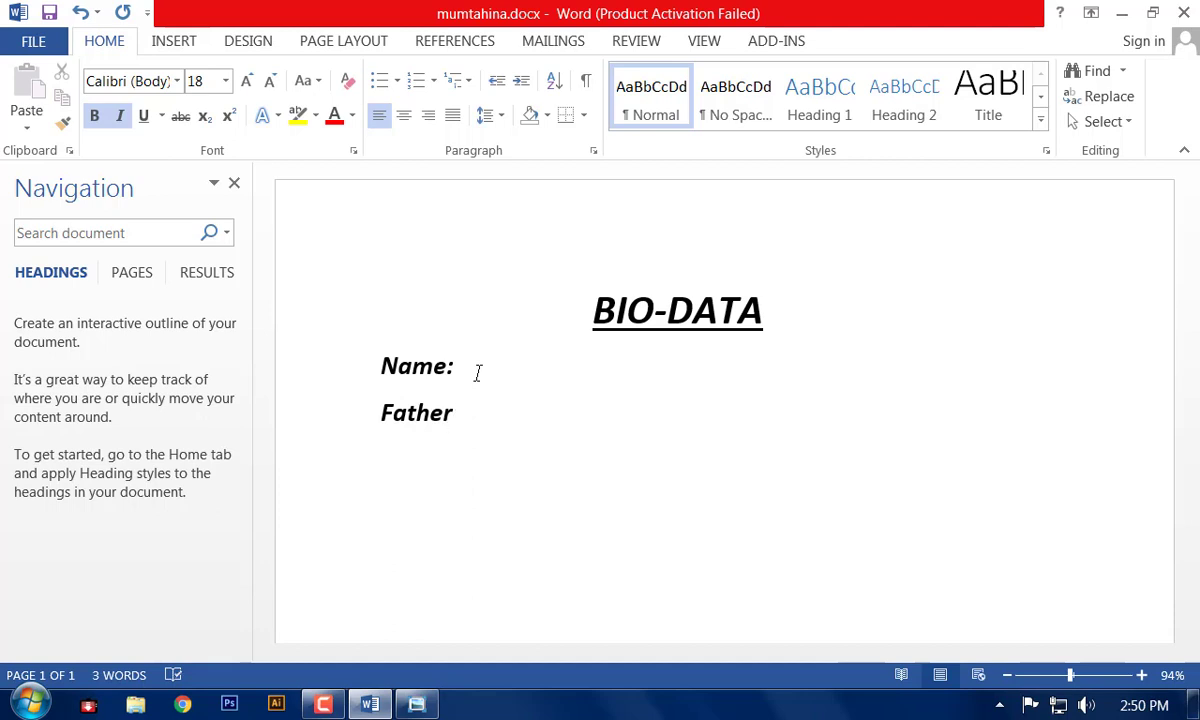
type("\"")
key("BackSpace")
type("'")
type("s n")
type("ame")
type(":")
left_click(488, 414)
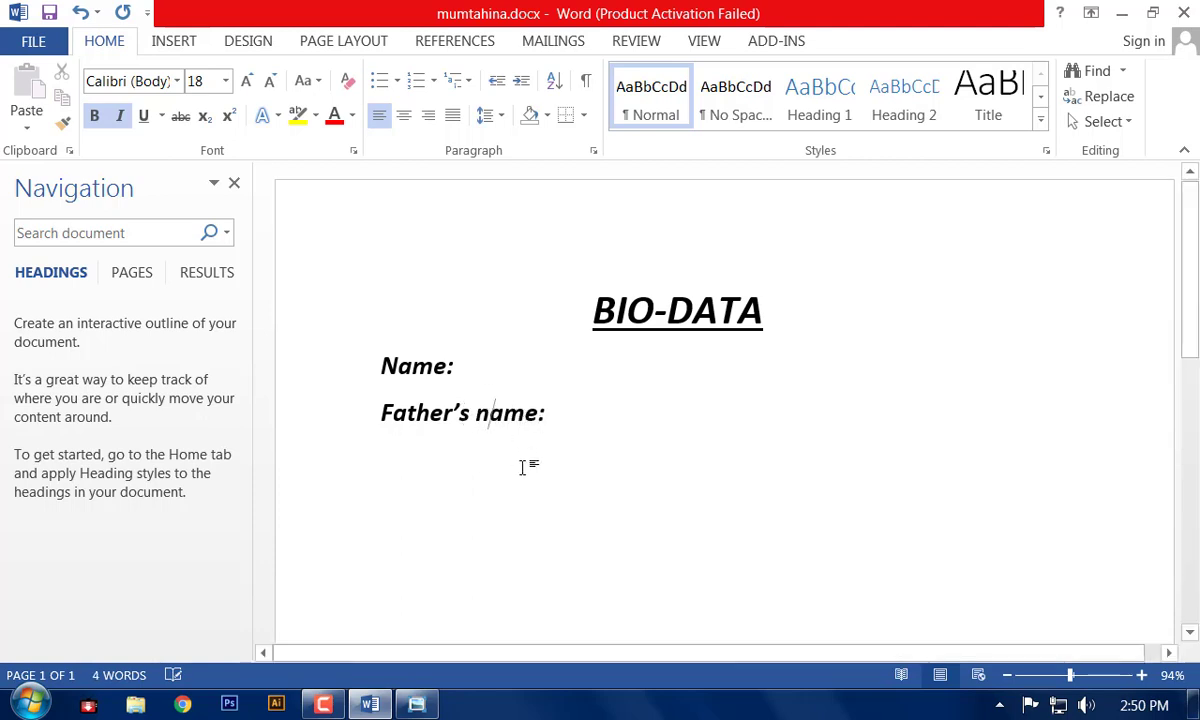
key("BackSpace")
type("N")
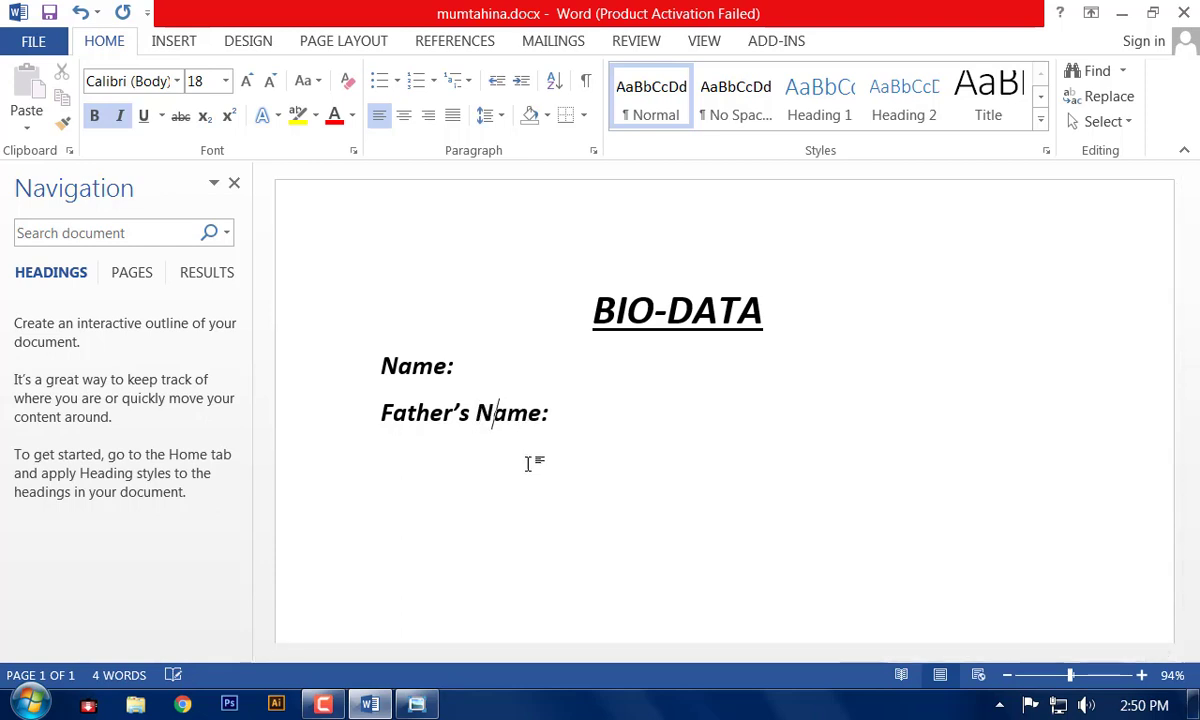
left_click(592, 421)
type("Mothe")
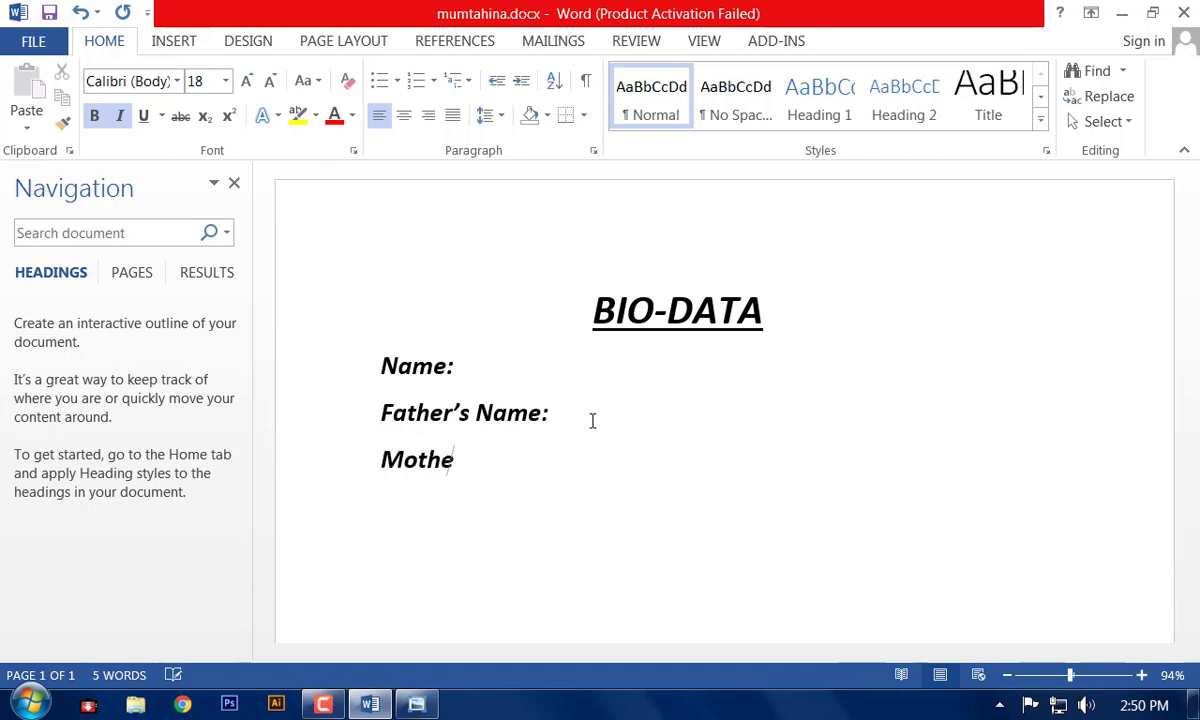
type("r")
type(";")
type("'s ")
type("Name")
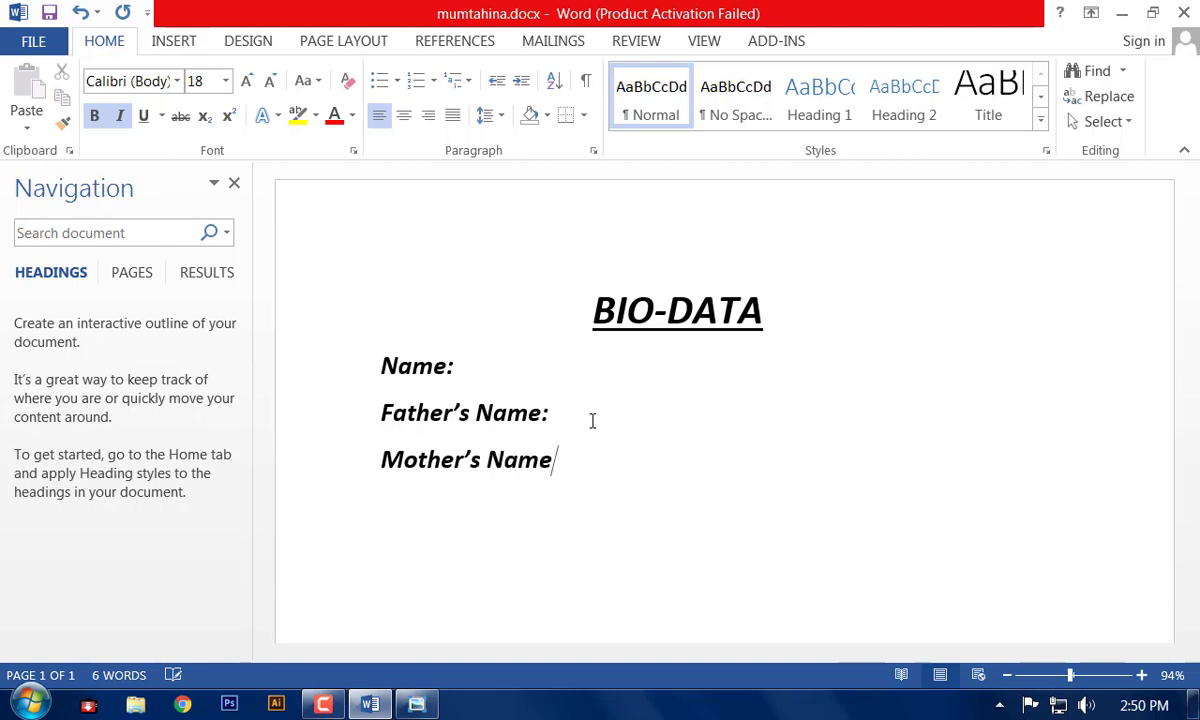
type(":")
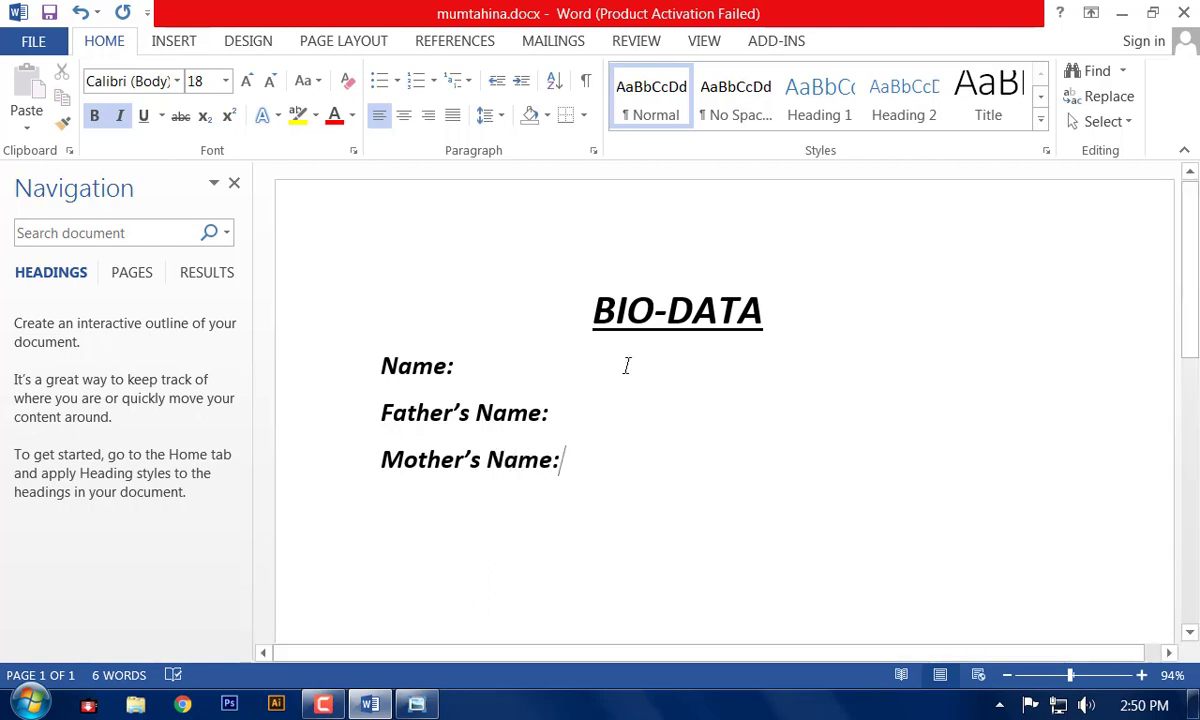
Fill in the person's name after Name: and the father's full name after Father's Name:
left_click(622, 366)
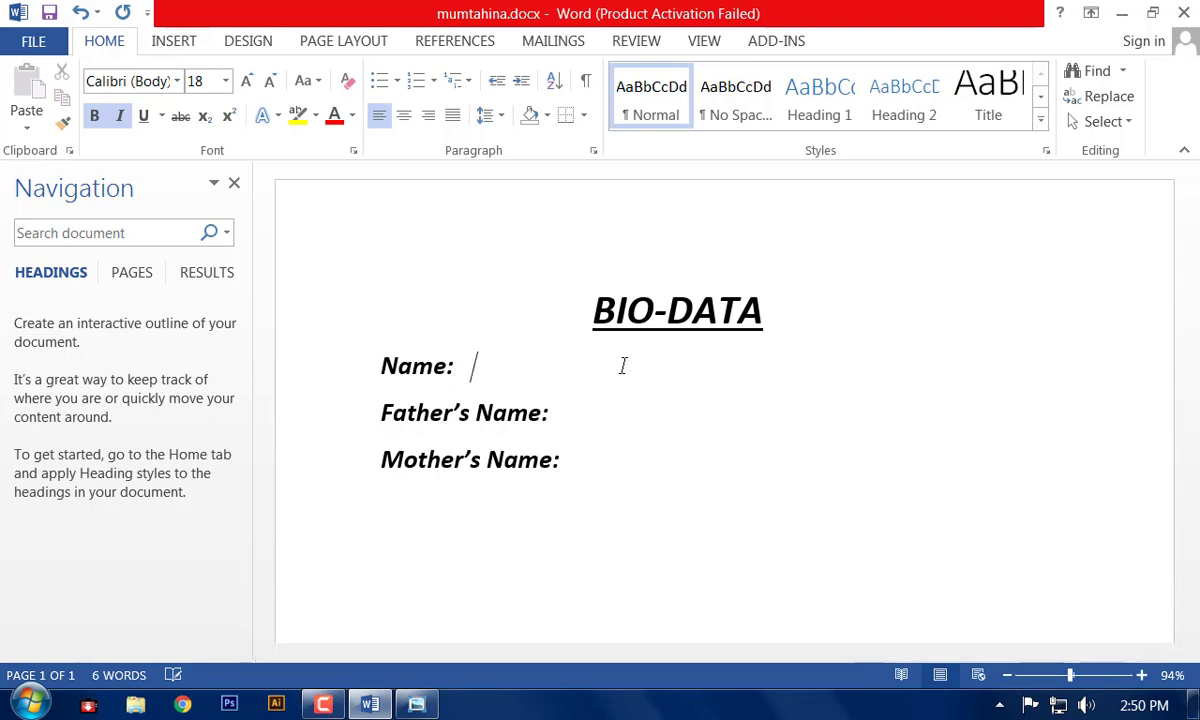
key("BackSpace")
key("BackSpace")
type(":")
type("Mum")
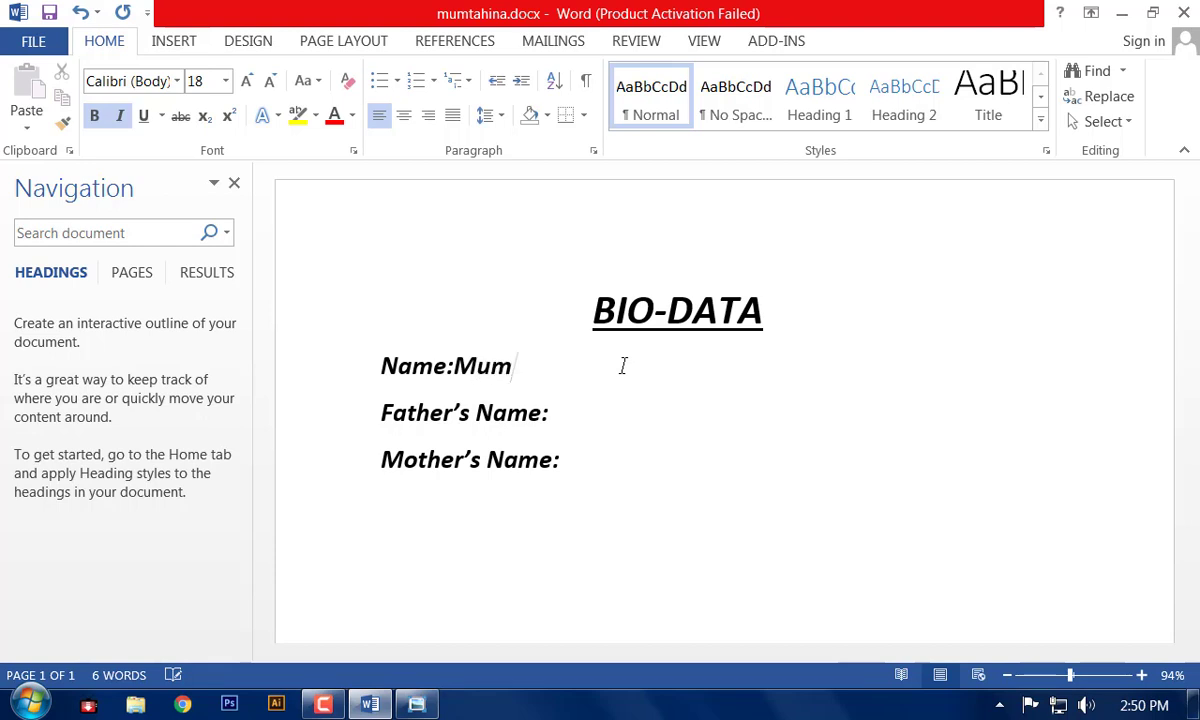
type("tahin")
type("a Ak")
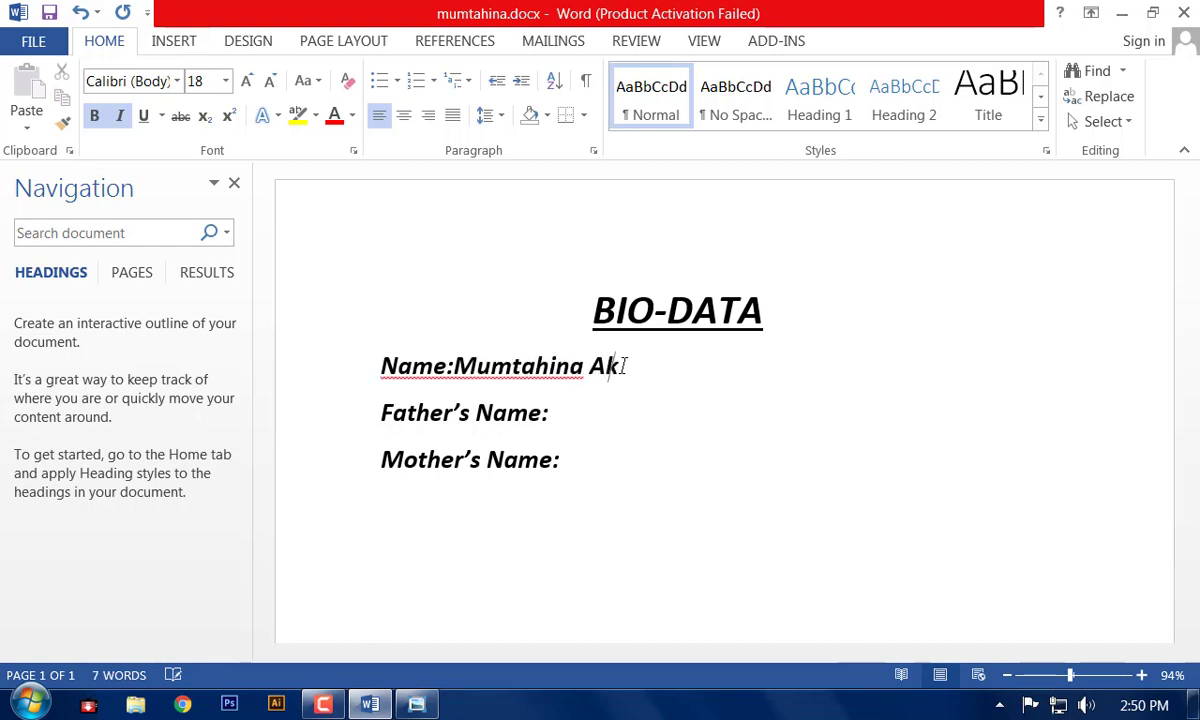
type("ter")
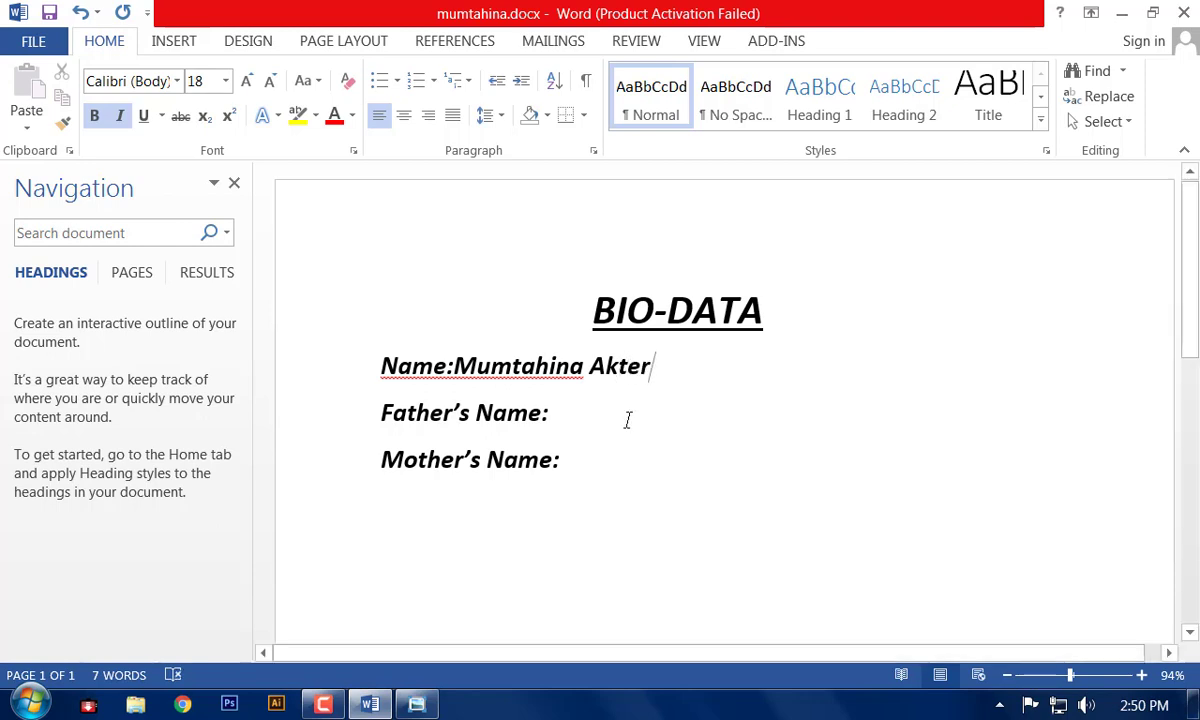
left_click(655, 410)
type("R")
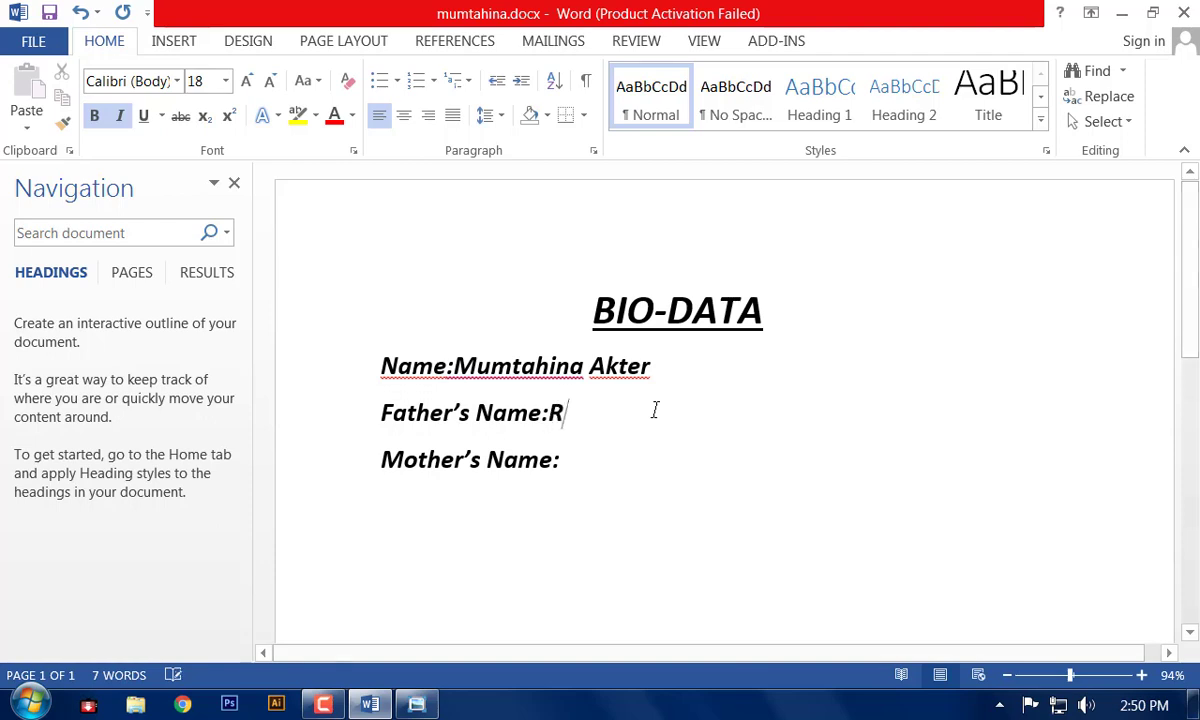
type("ayha")
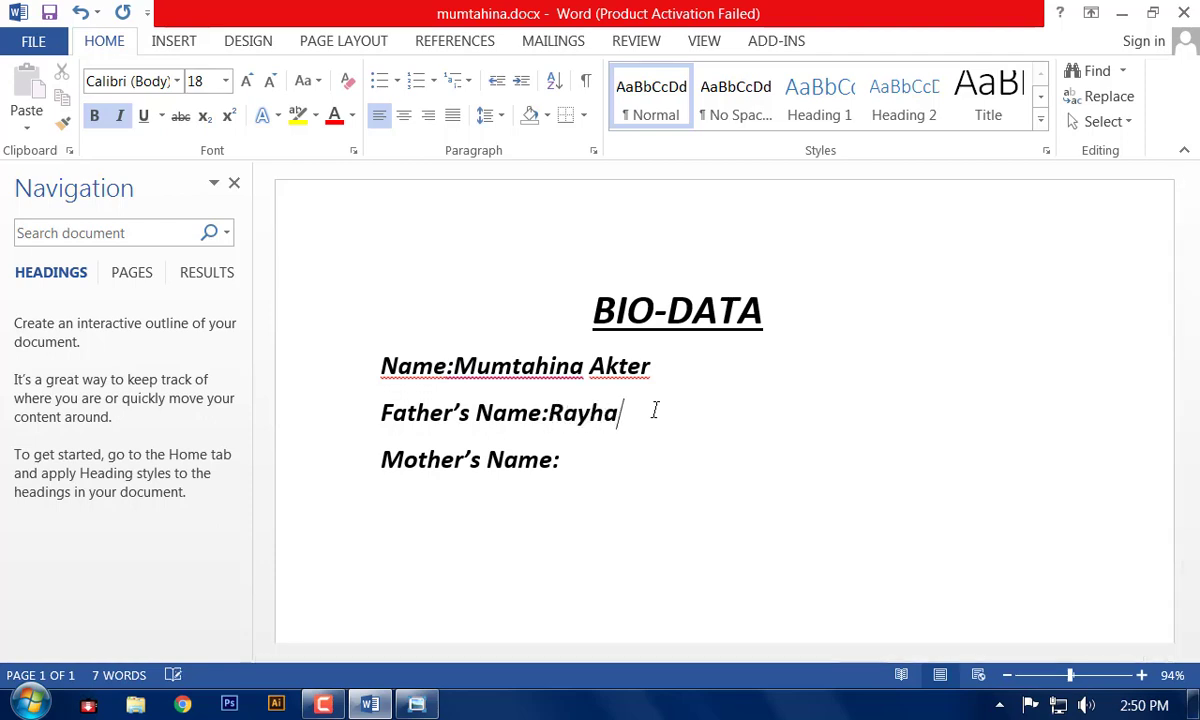
type("n Mo")
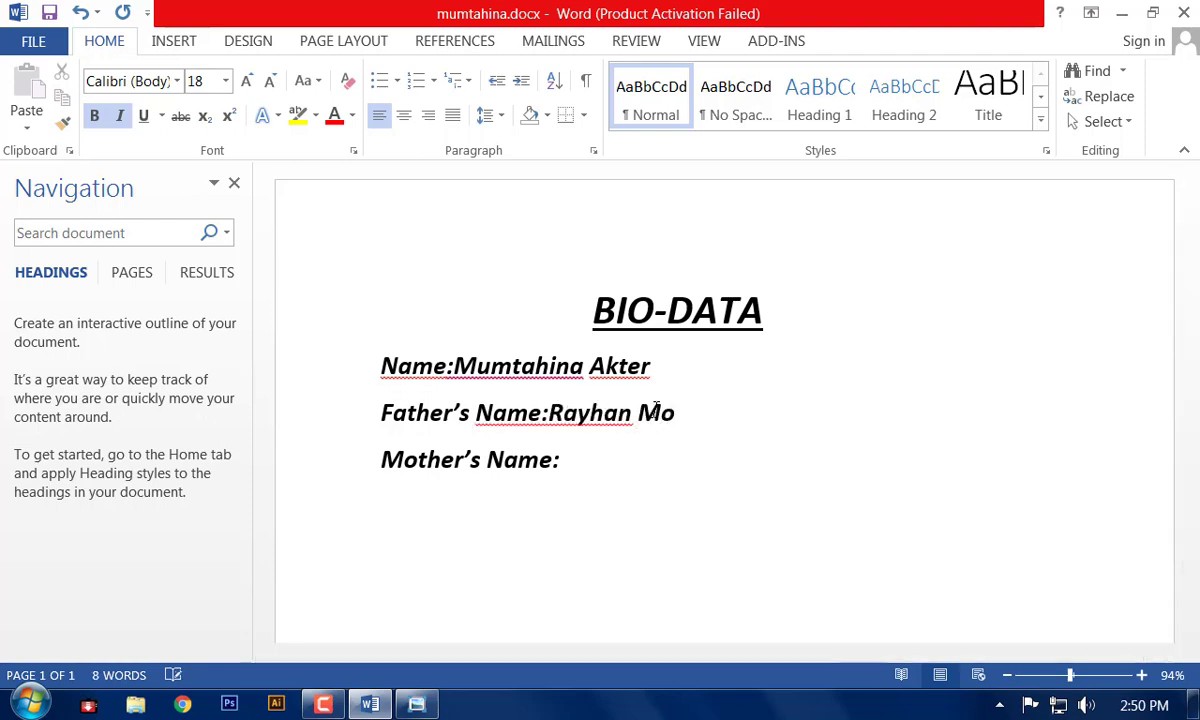
type("llah")
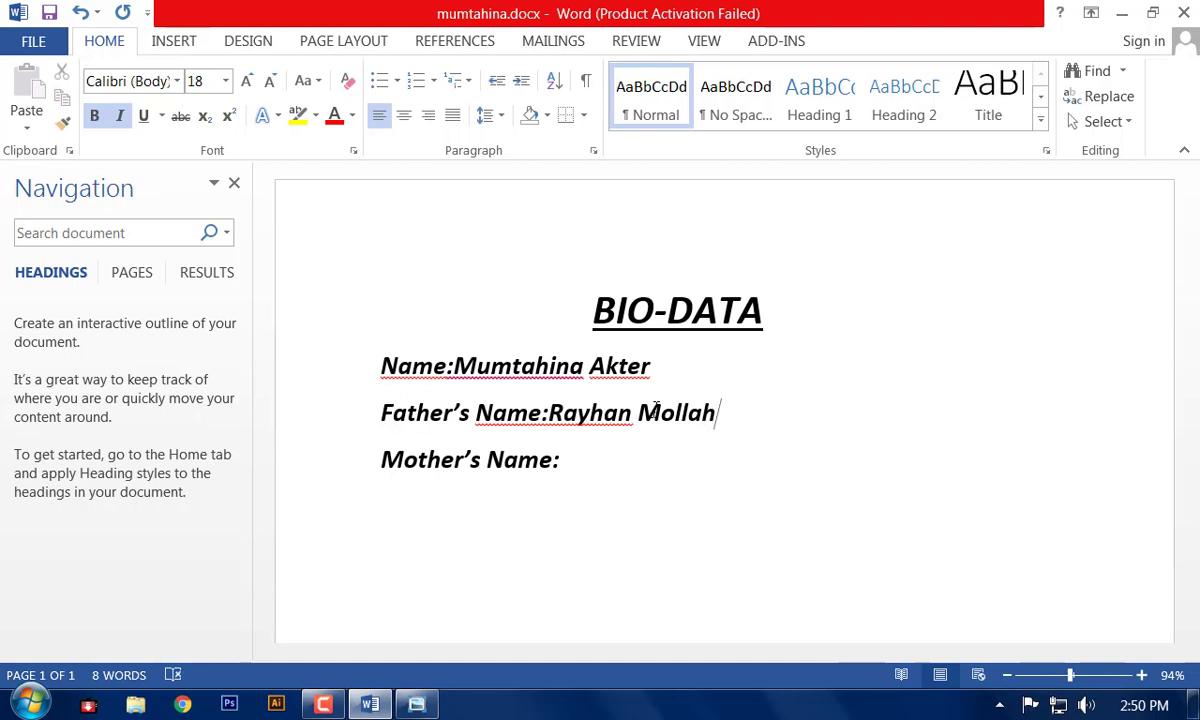
Type the mother's full name on the third line, capitalising the first letter of the surname
key("Return")
key("BackSpace")
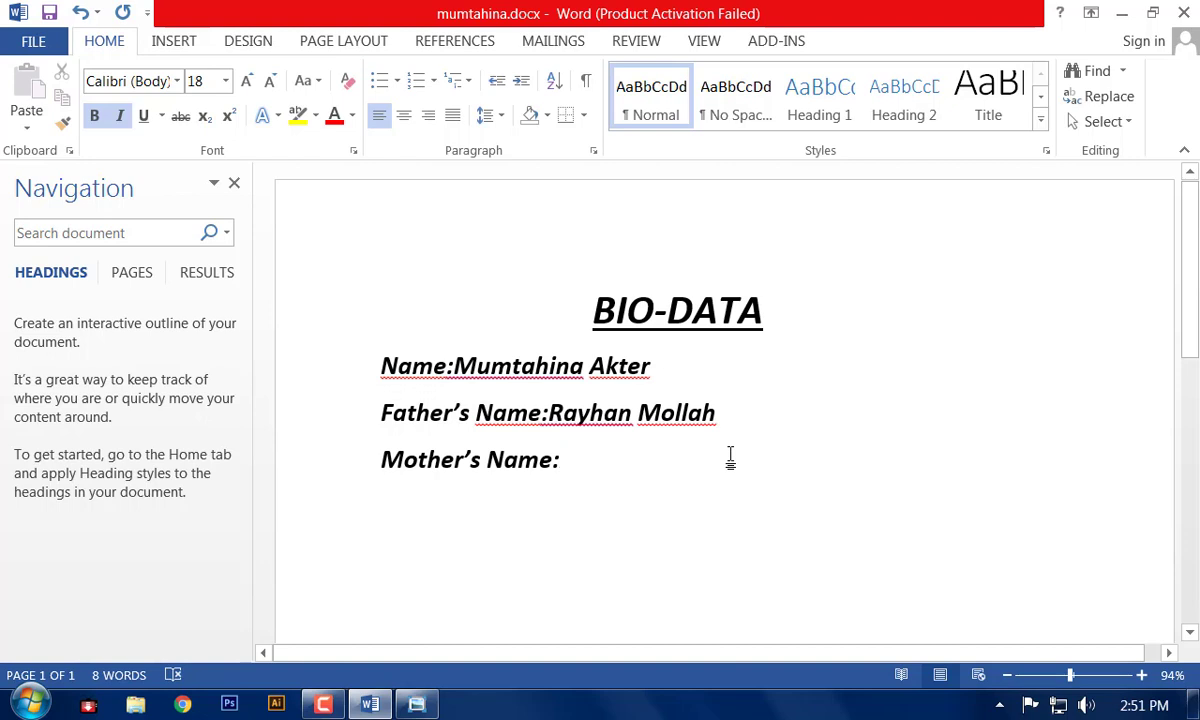
type("Jinn")
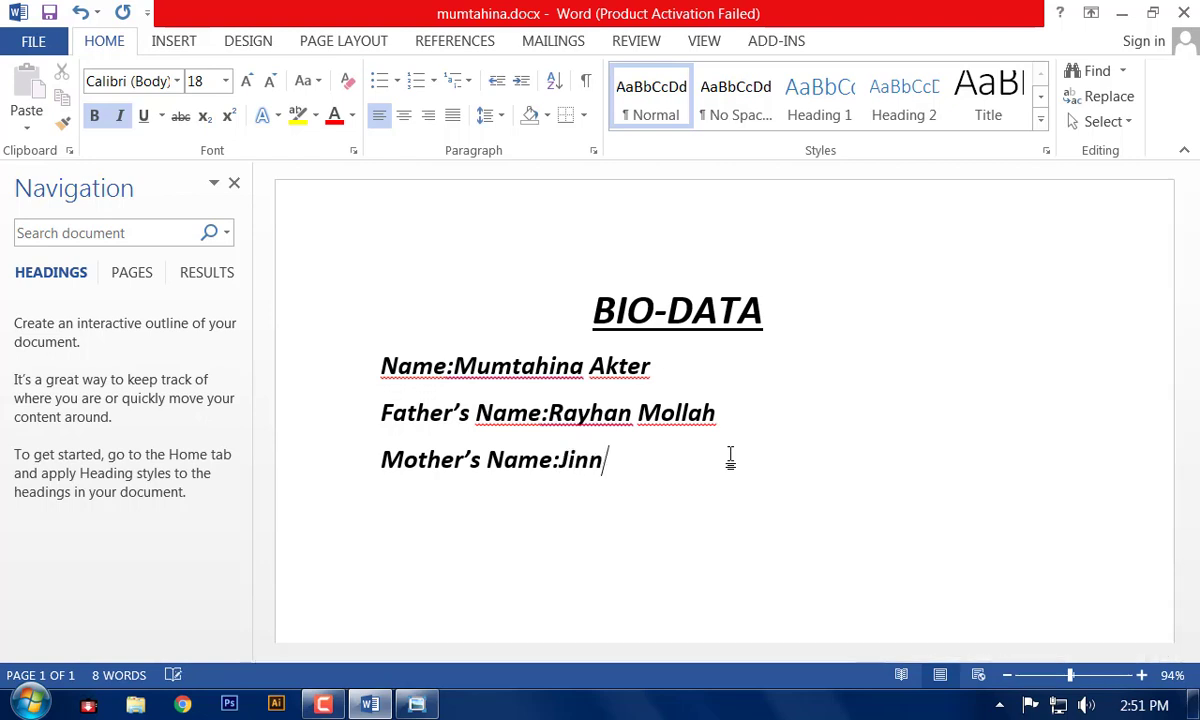
type("at re")
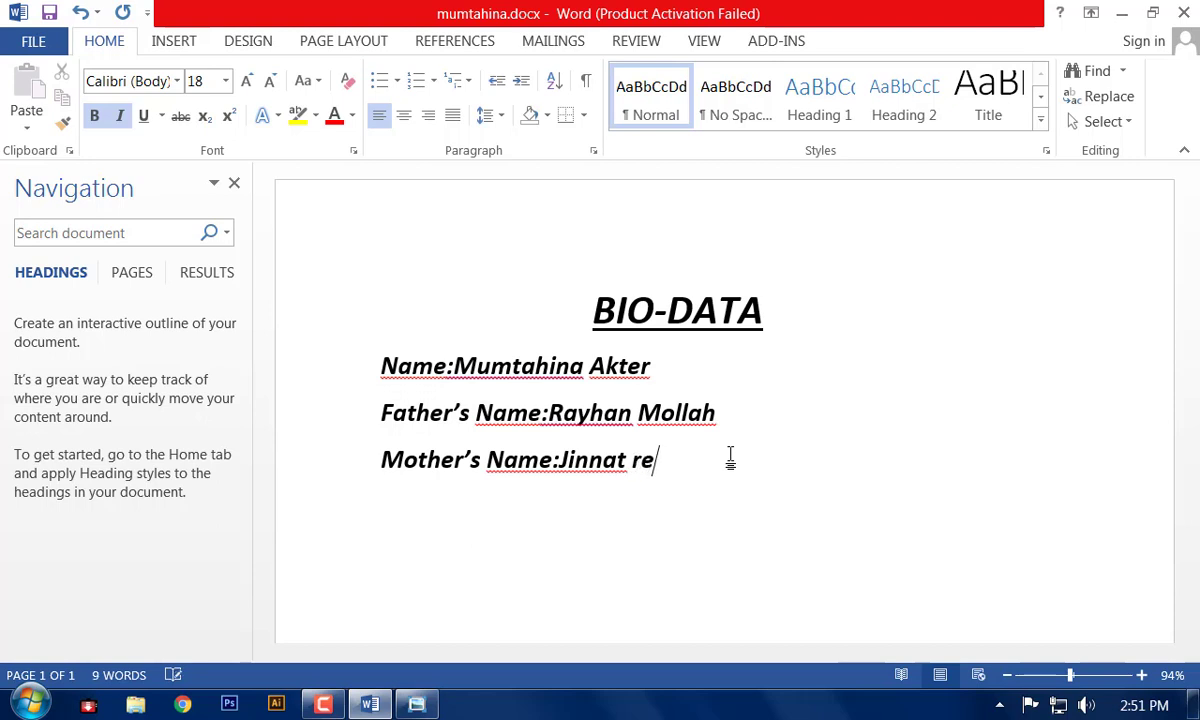
type("hana")
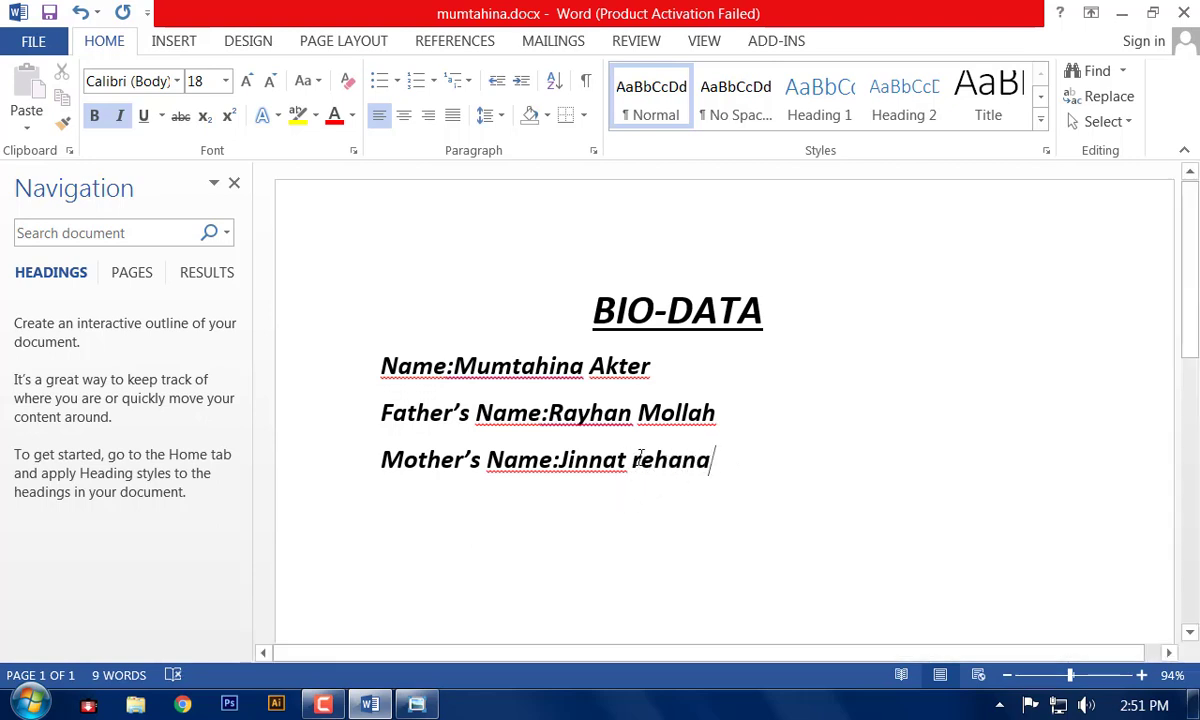
left_click(632, 459)
key("Delete")
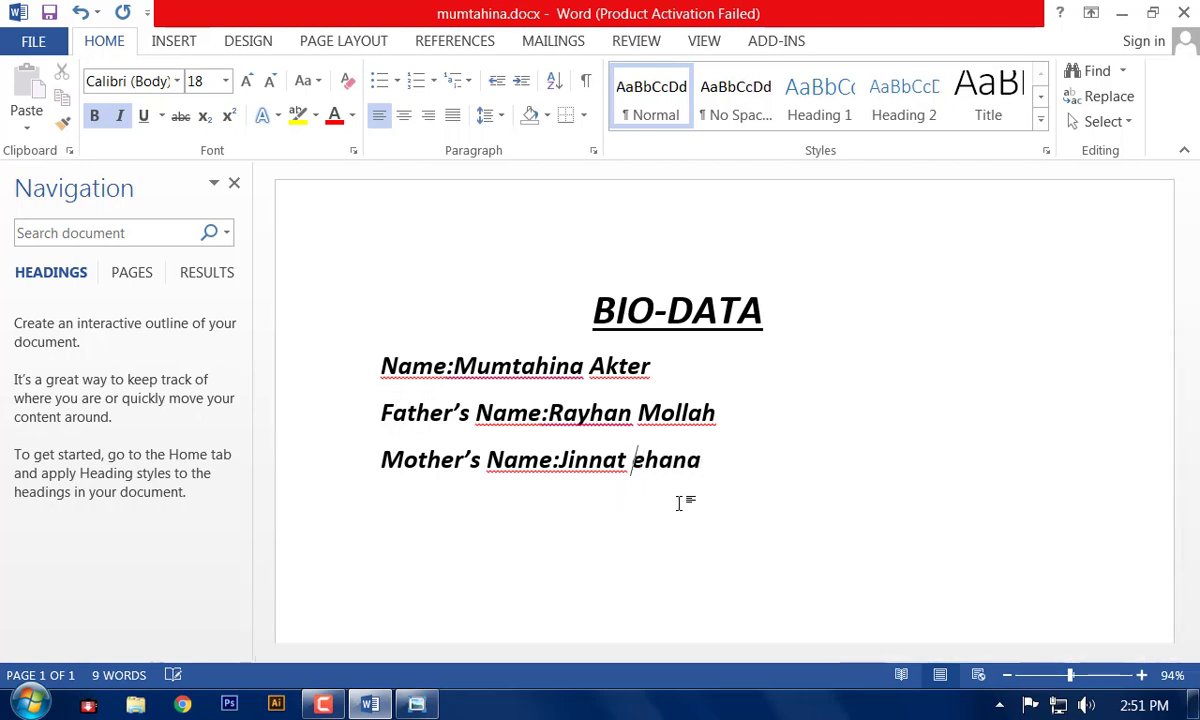
type("R")
left_click(777, 477)
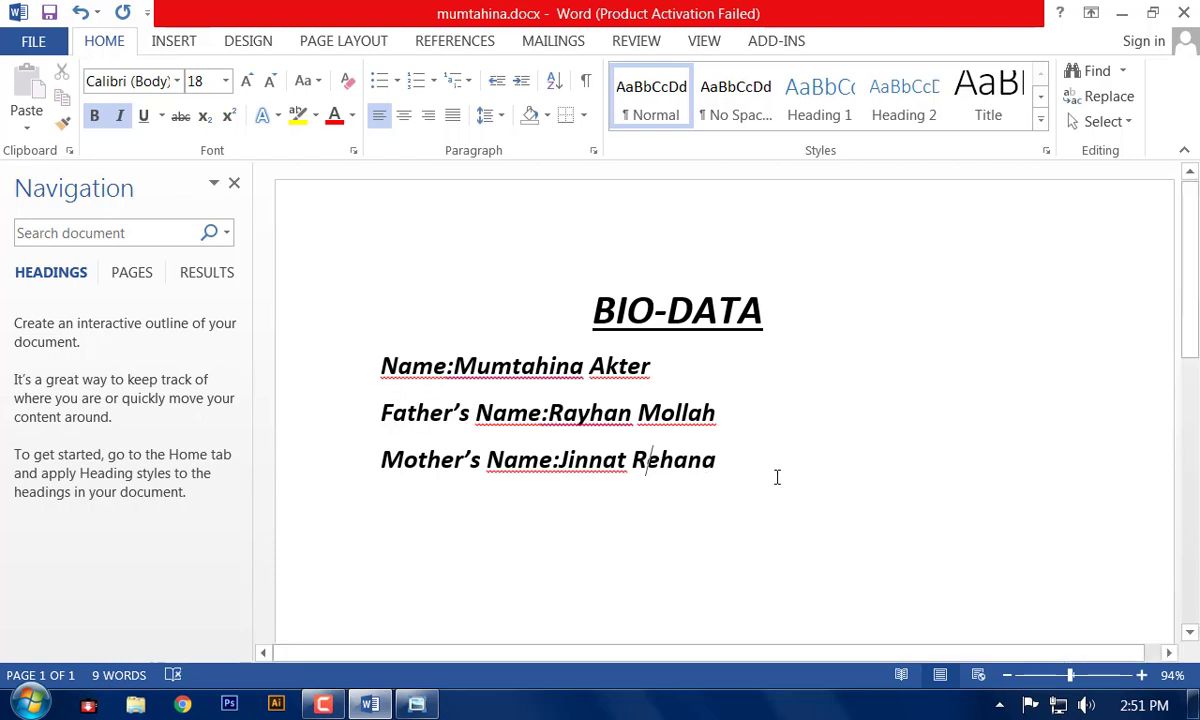
Insert tabs before the first two name values to push them right of their labels
left_click(800, 309)
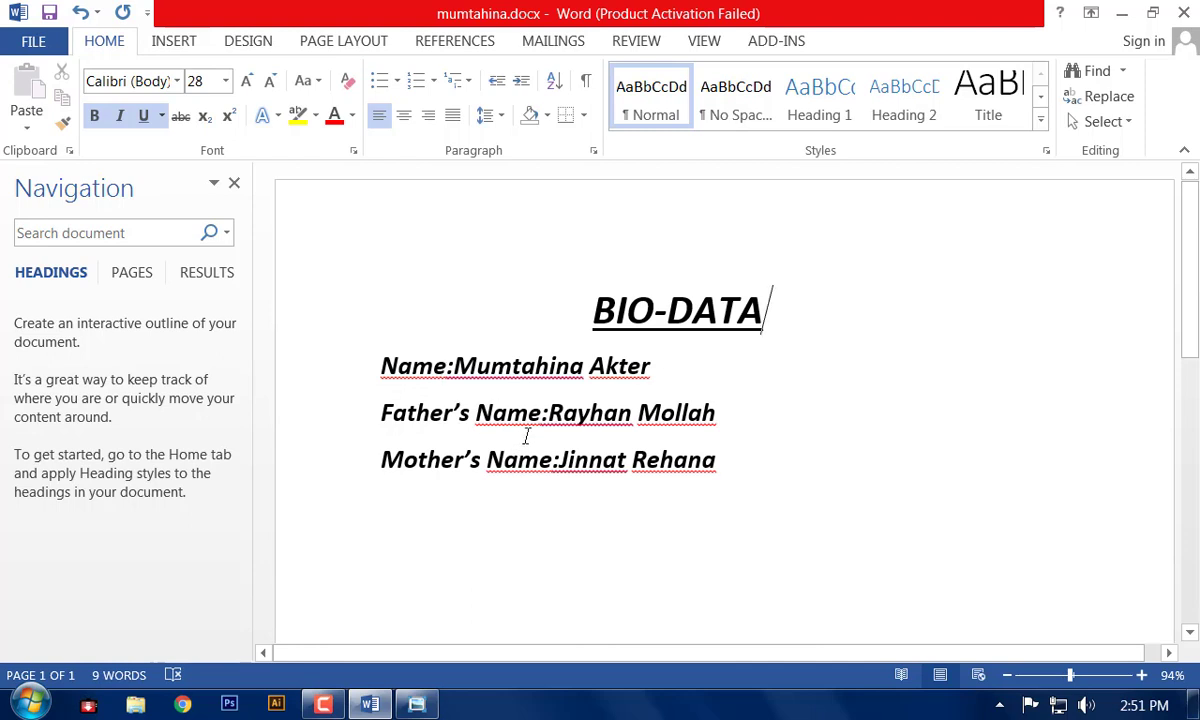
left_click(455, 362)
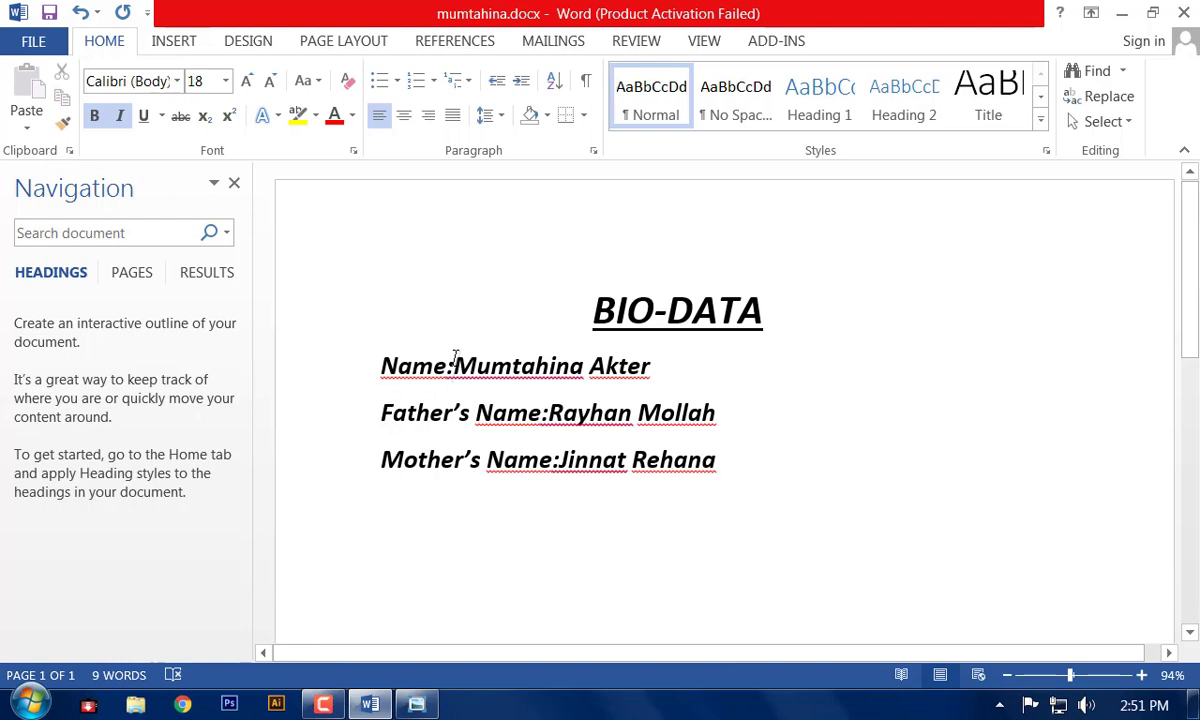
key("Tab")
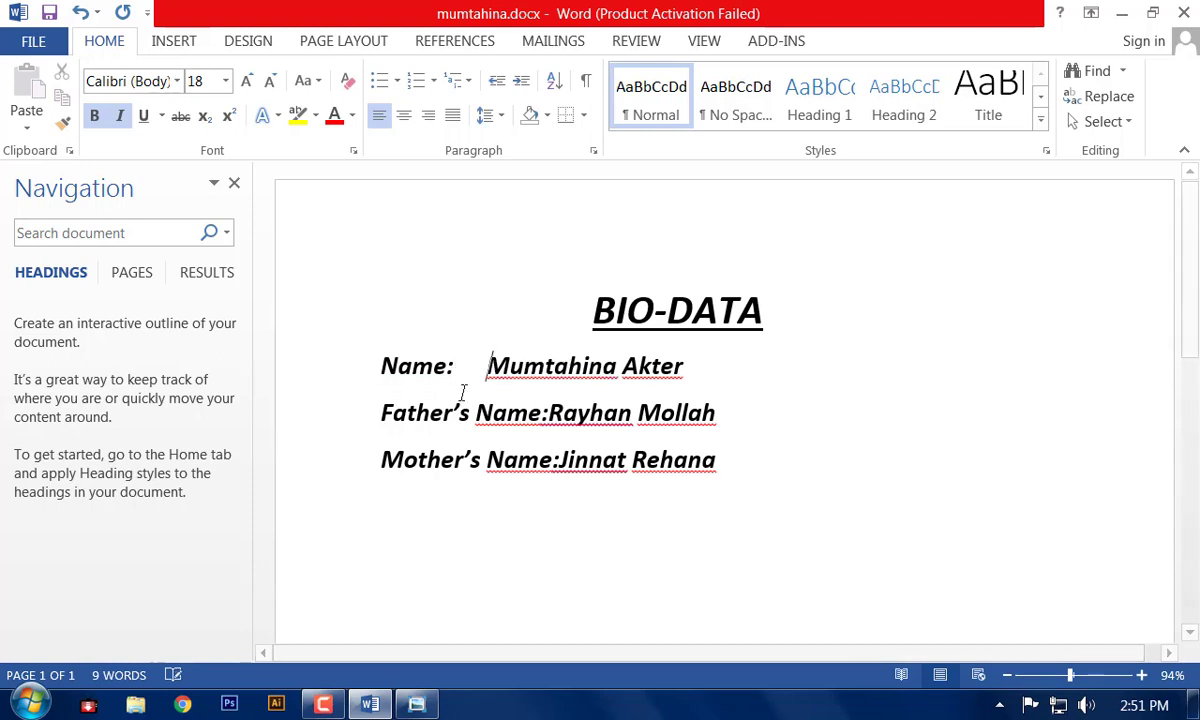
left_click(549, 422)
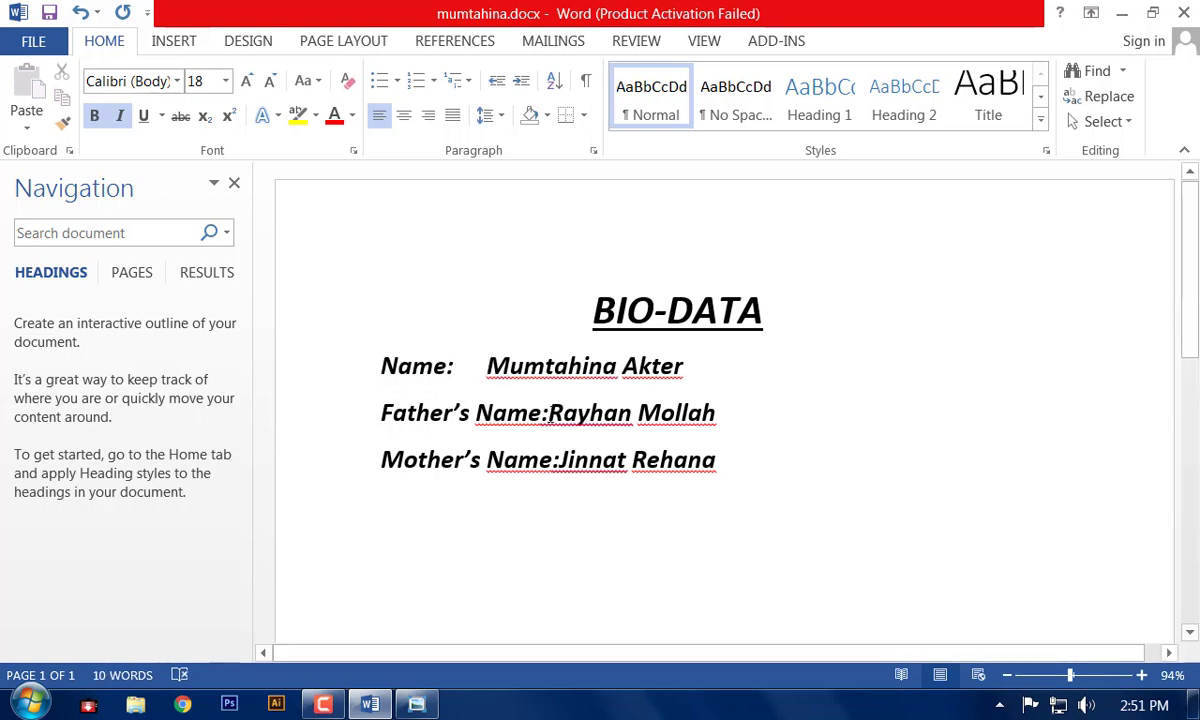
key("Tab")
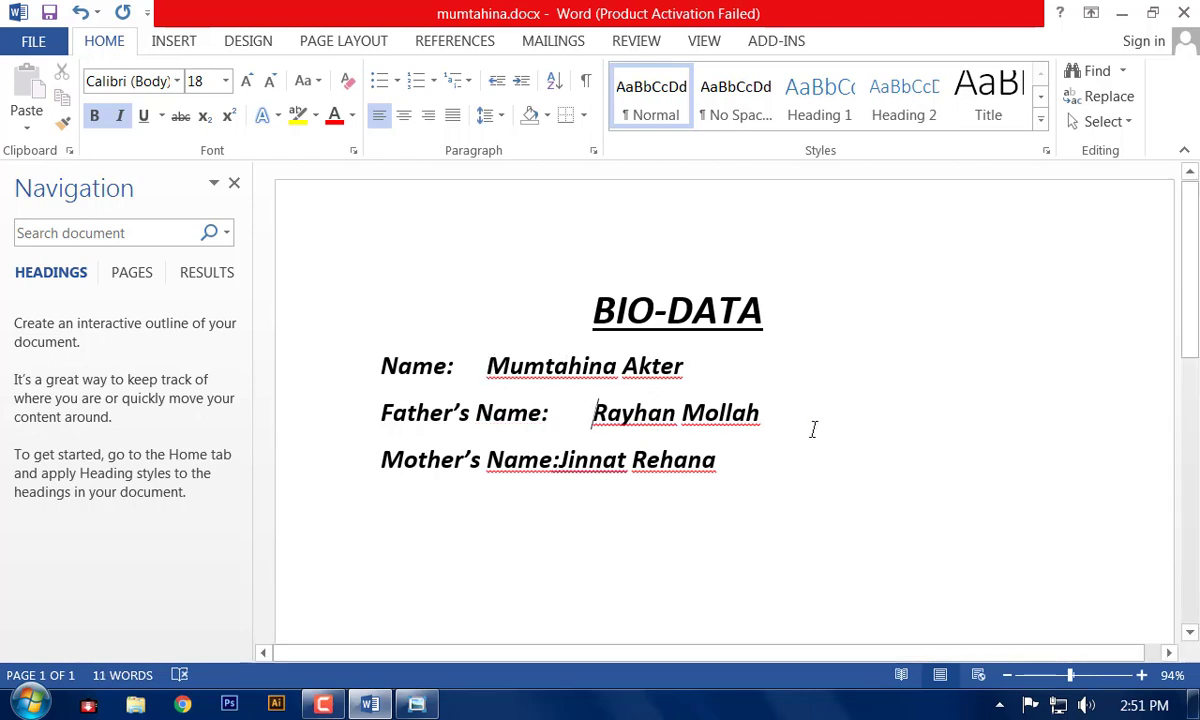
left_click(482, 363)
key("Tab")
key("Tab")
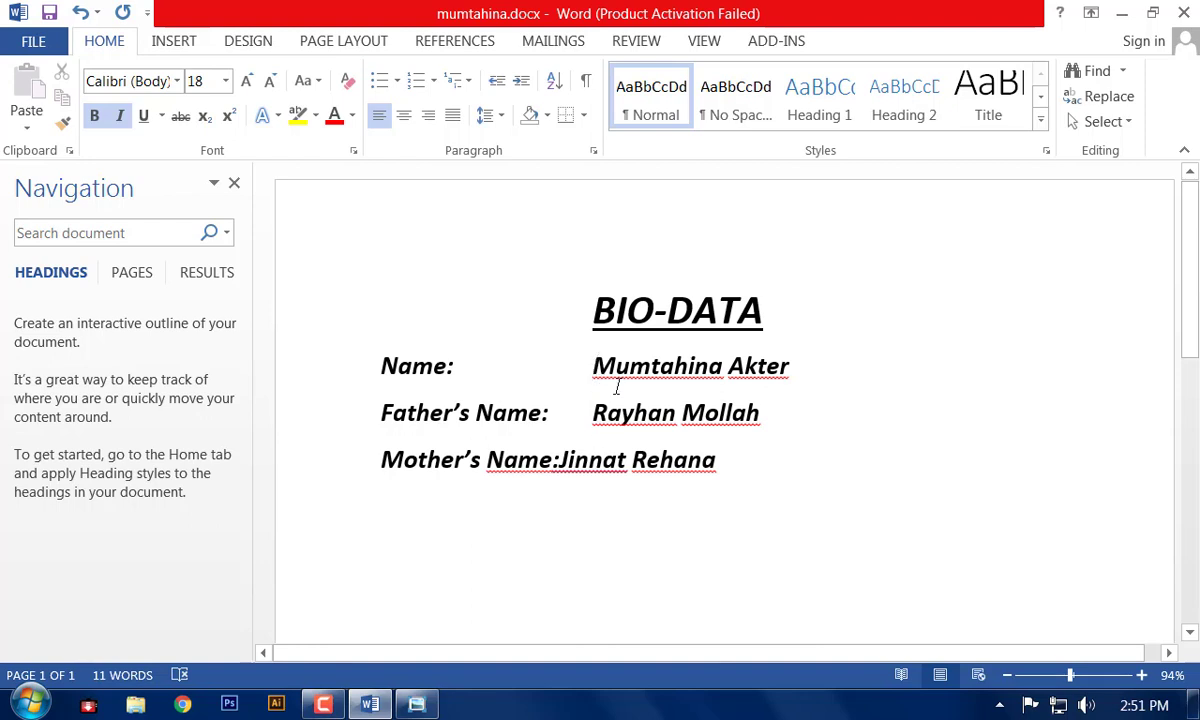
Tab the mother's name into place and add extra tabs until all three values align
left_click(558, 460)
key("Tab")
key("End")
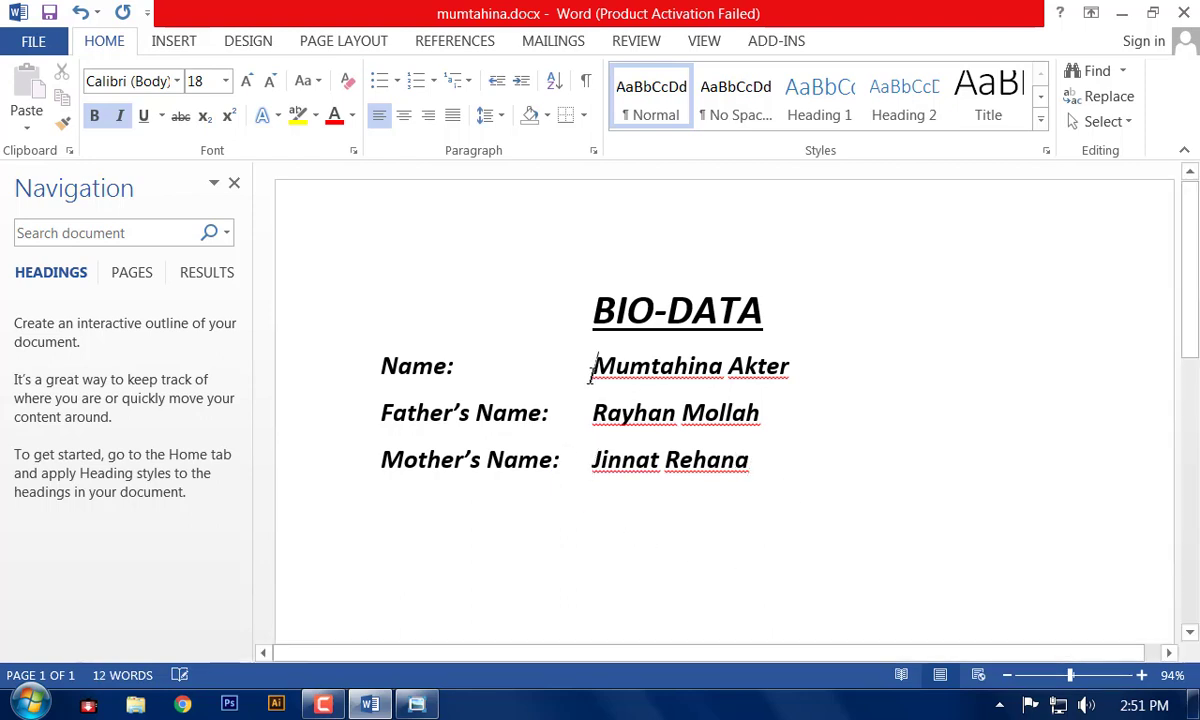
key("Tab")
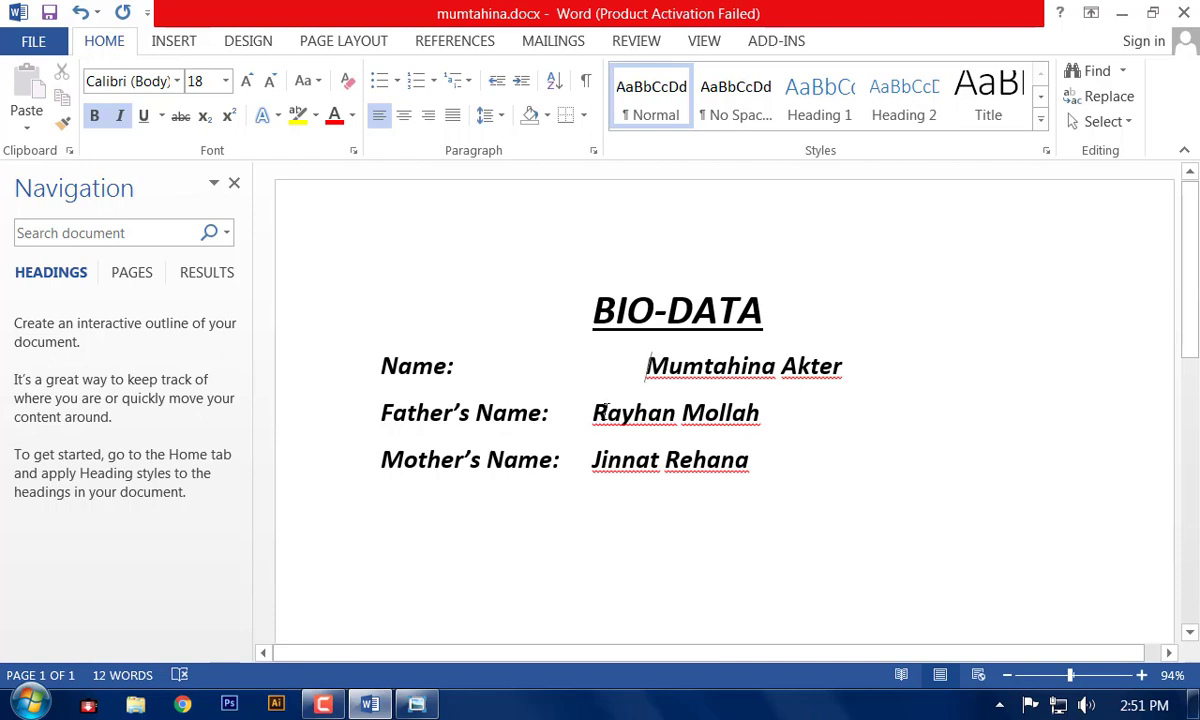
left_click(594, 412)
key("Tab")
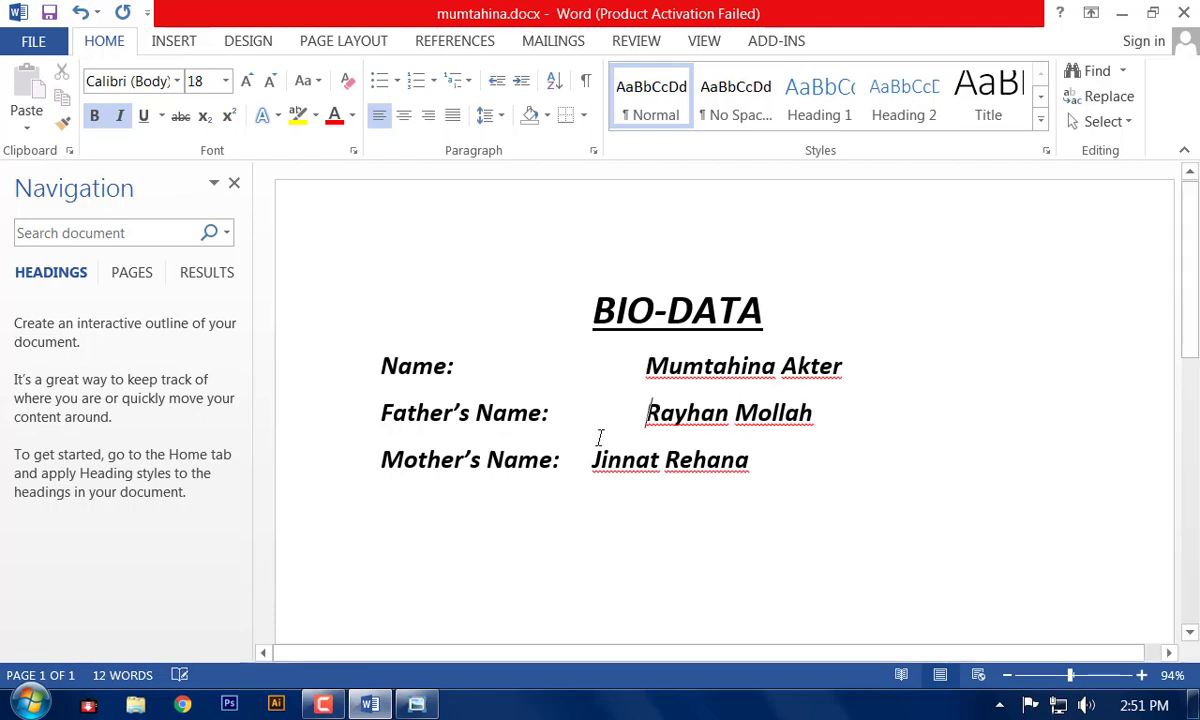
key("Tab")
left_click(813, 474)
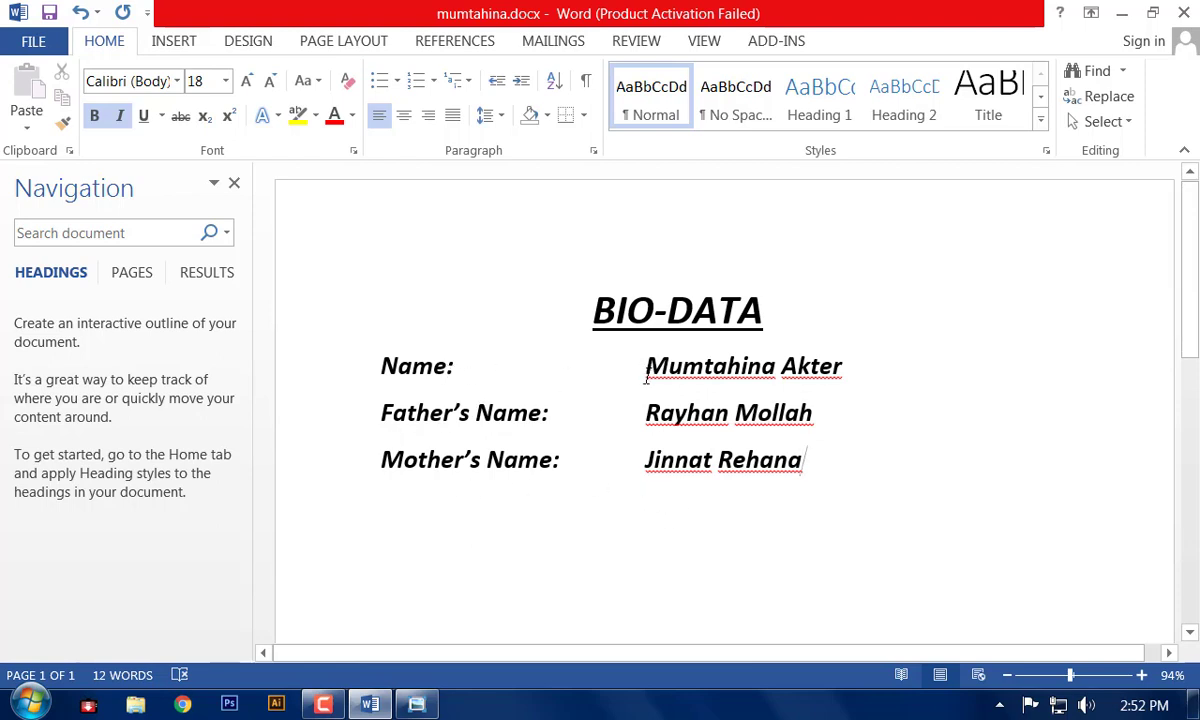
Try selecting the colon after Name:, then check the reference bio-data image for layout
double_click(450, 370)
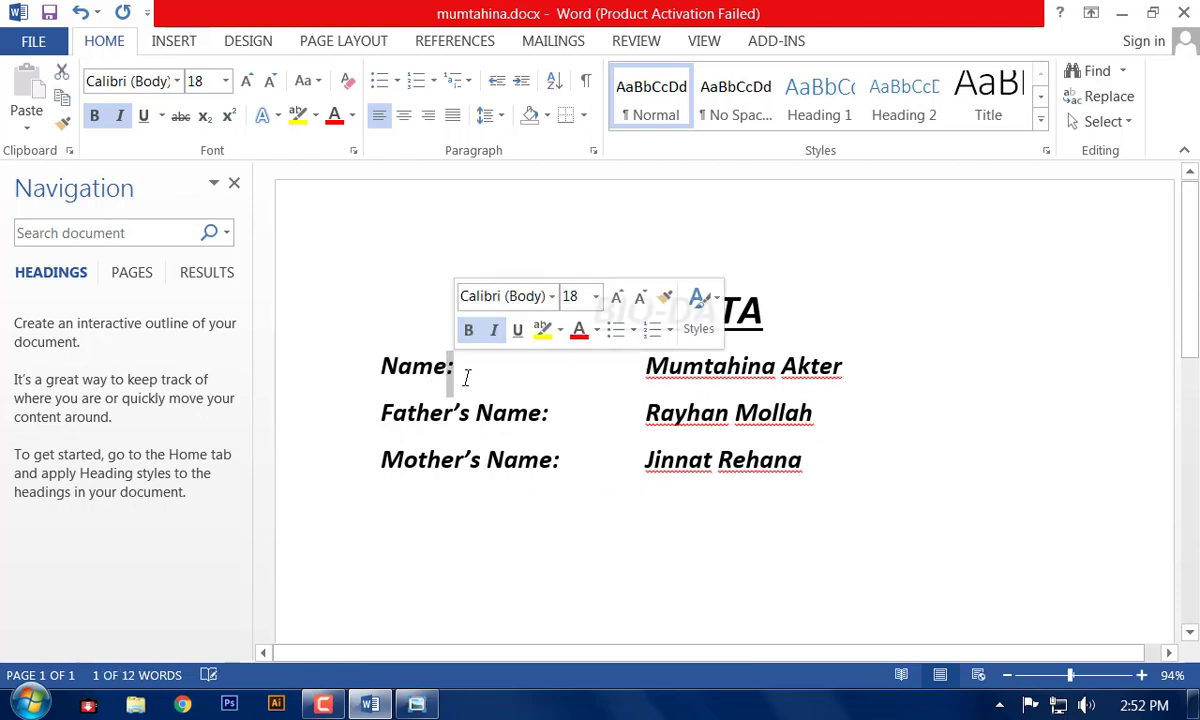
left_click(462, 372)
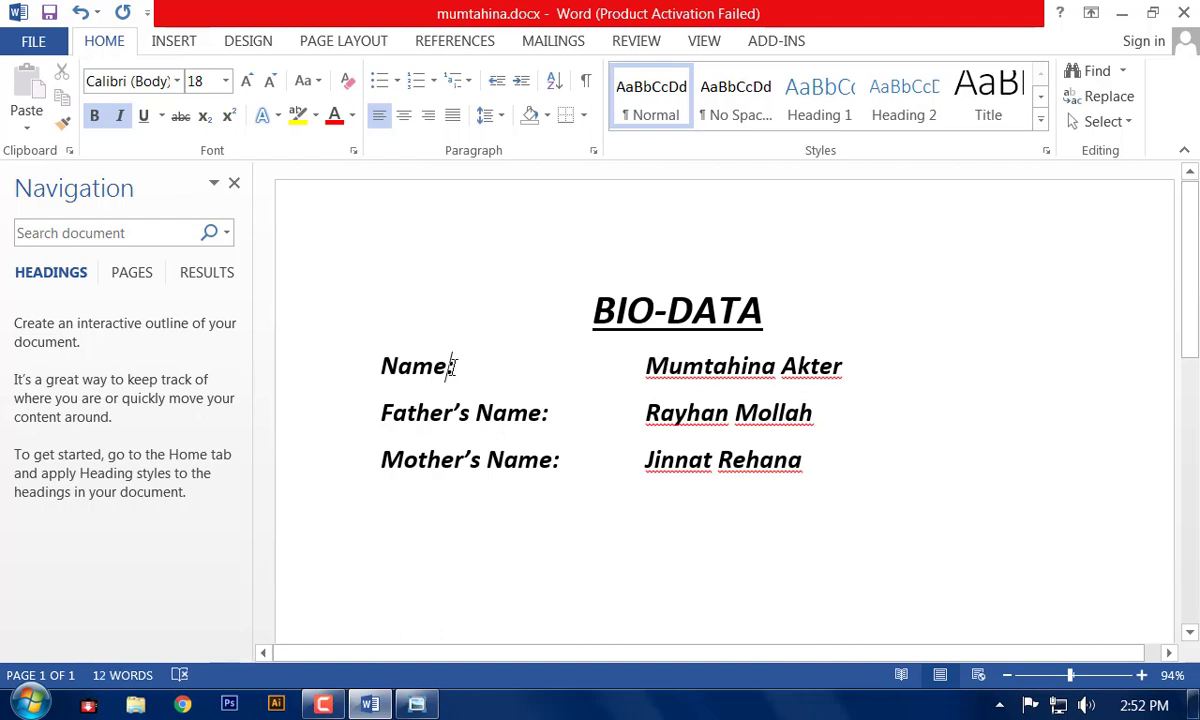
double_click(450, 368)
left_click(455, 368)
left_click(418, 705)
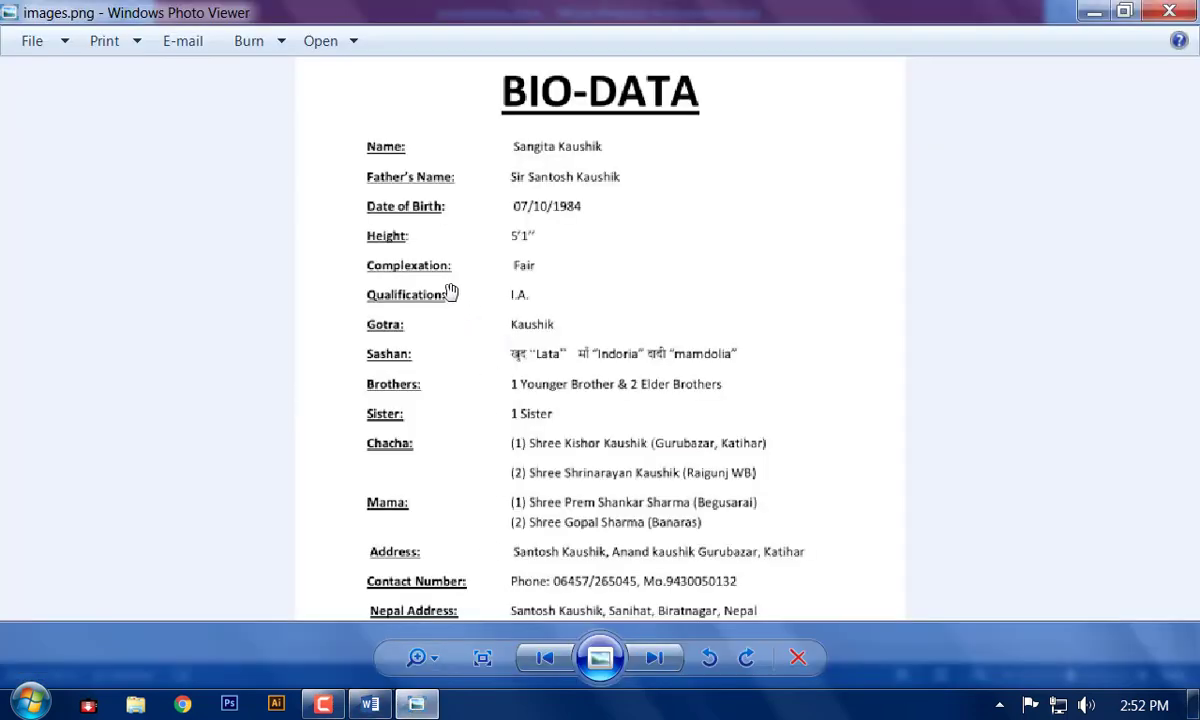
left_click(1094, 12)
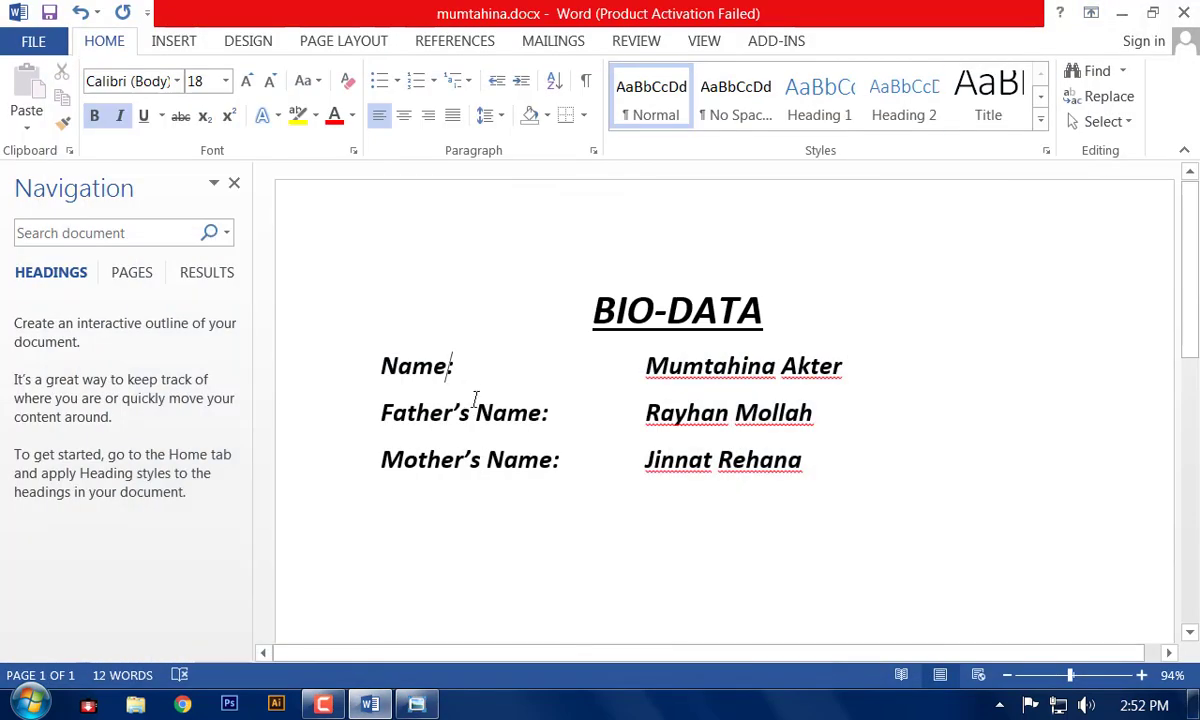
Move the colons on the Name and Father's Name lines into the aligned value column
left_click_drag(645, 366, 471, 373)
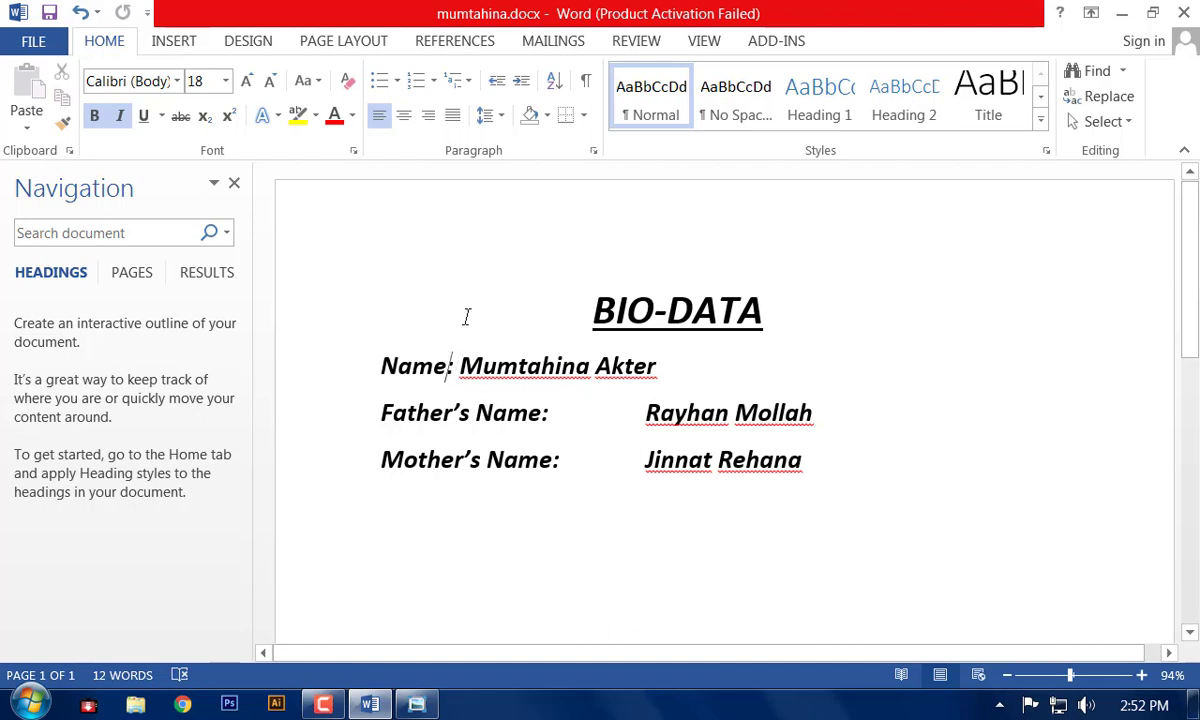
key("Tab")
key("Tab")
key("Tab")
key("Tab")
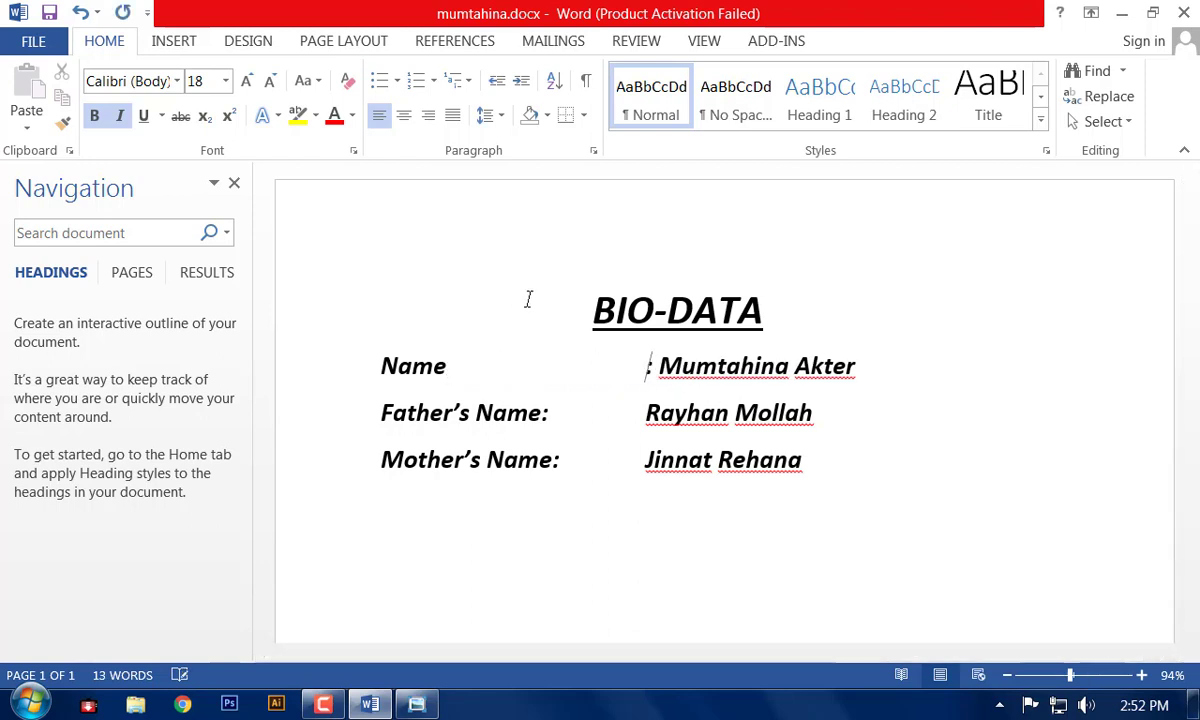
left_click_drag(640, 413, 550, 413)
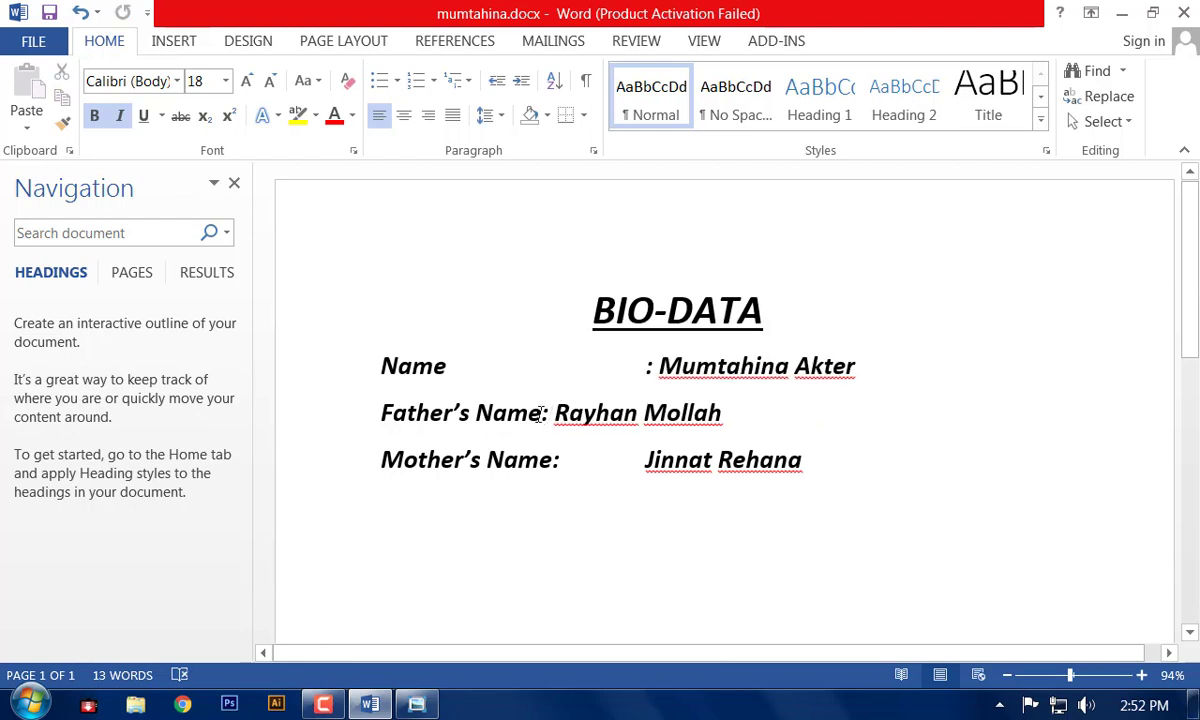
left_click(543, 415)
key("Tab")
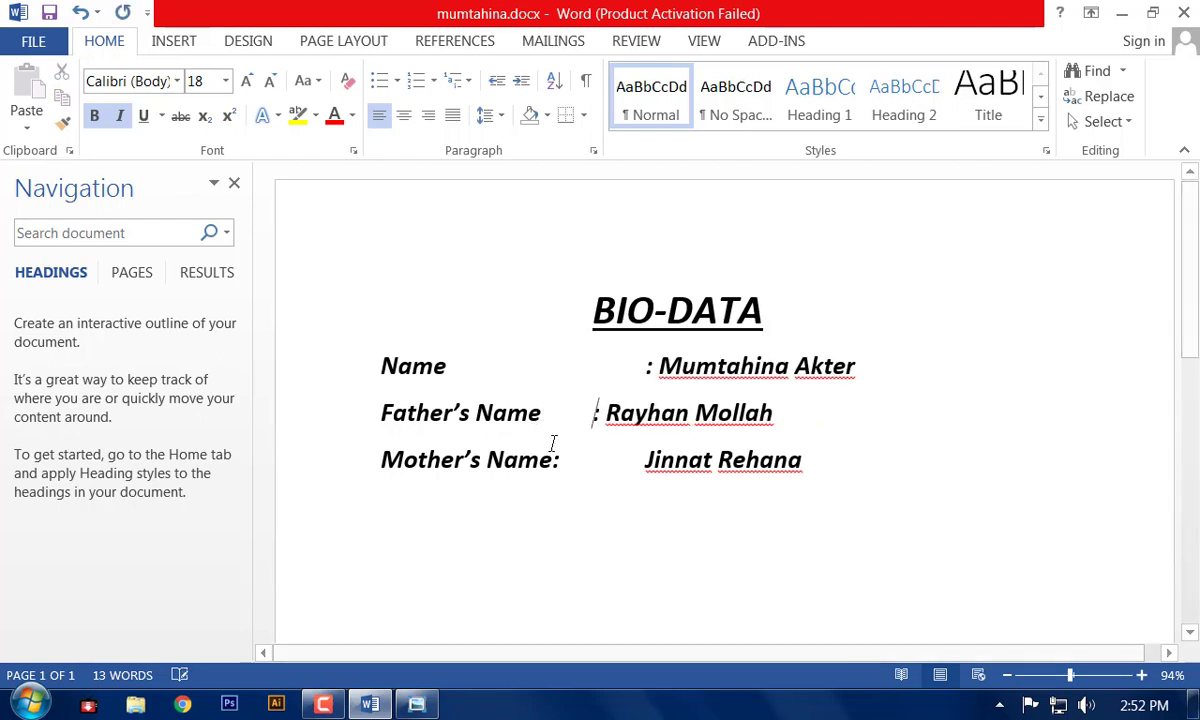
key("Tab")
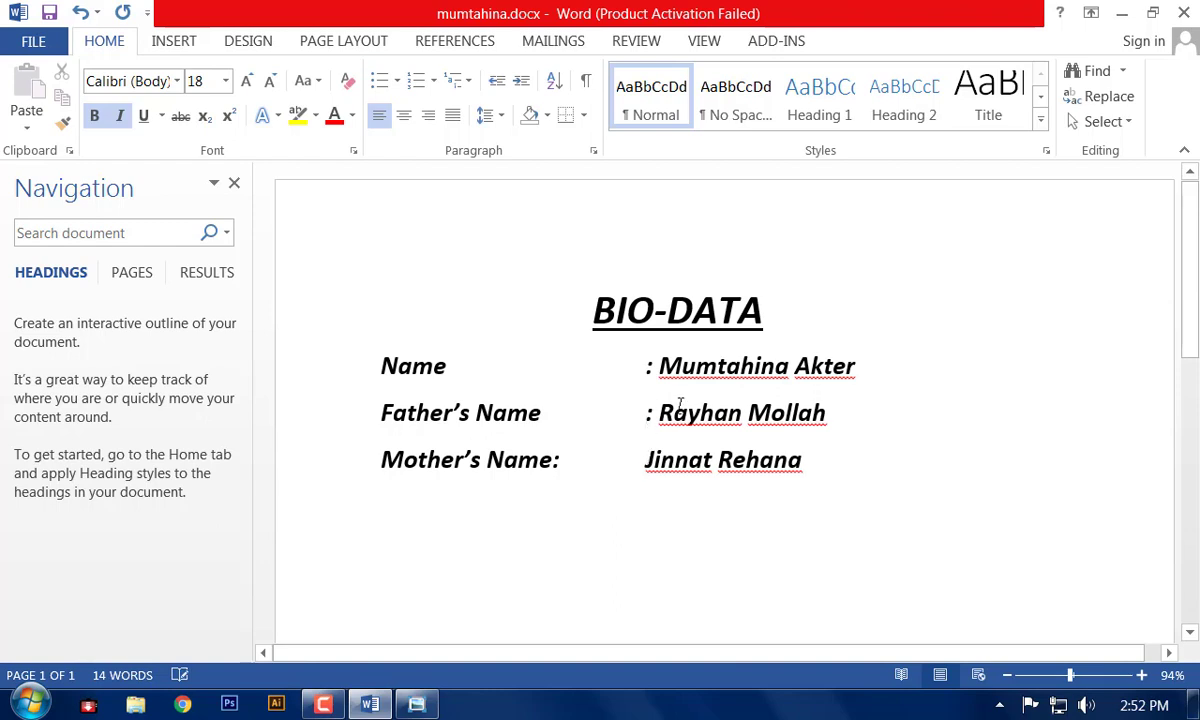
Shift the Mother's Name colon under the others so it sits right before its name
key("BackSpace")
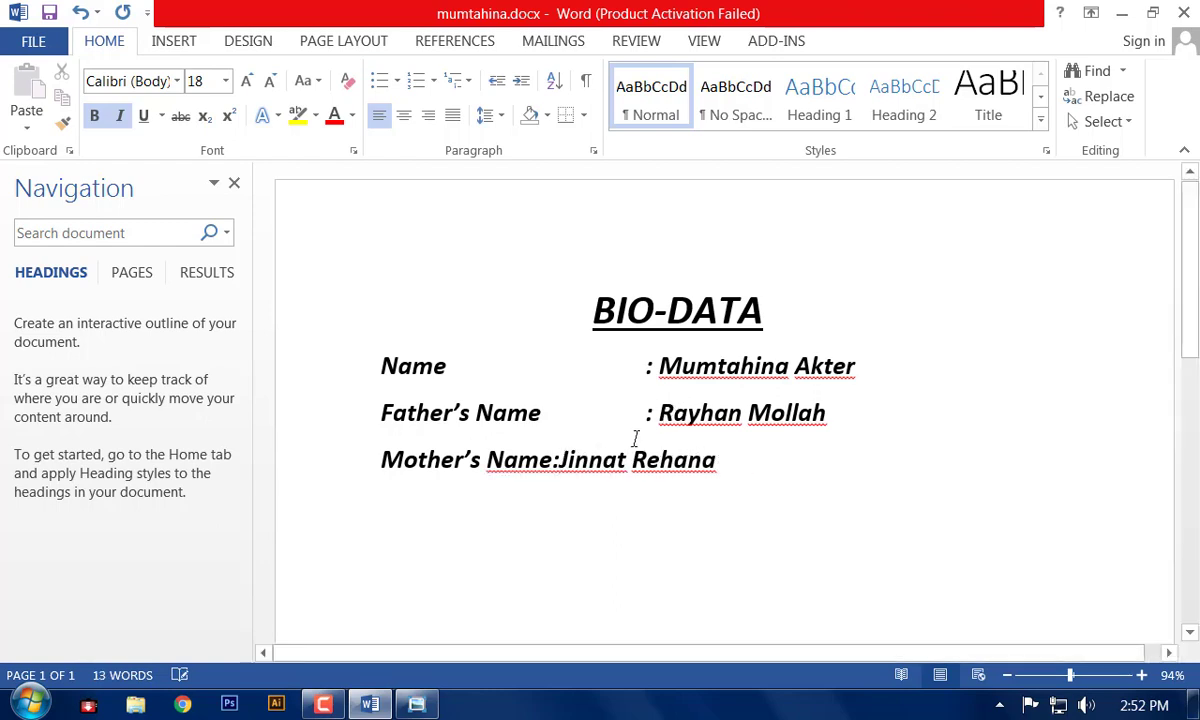
left_click(555, 458)
key("Tab")
key("Tab")
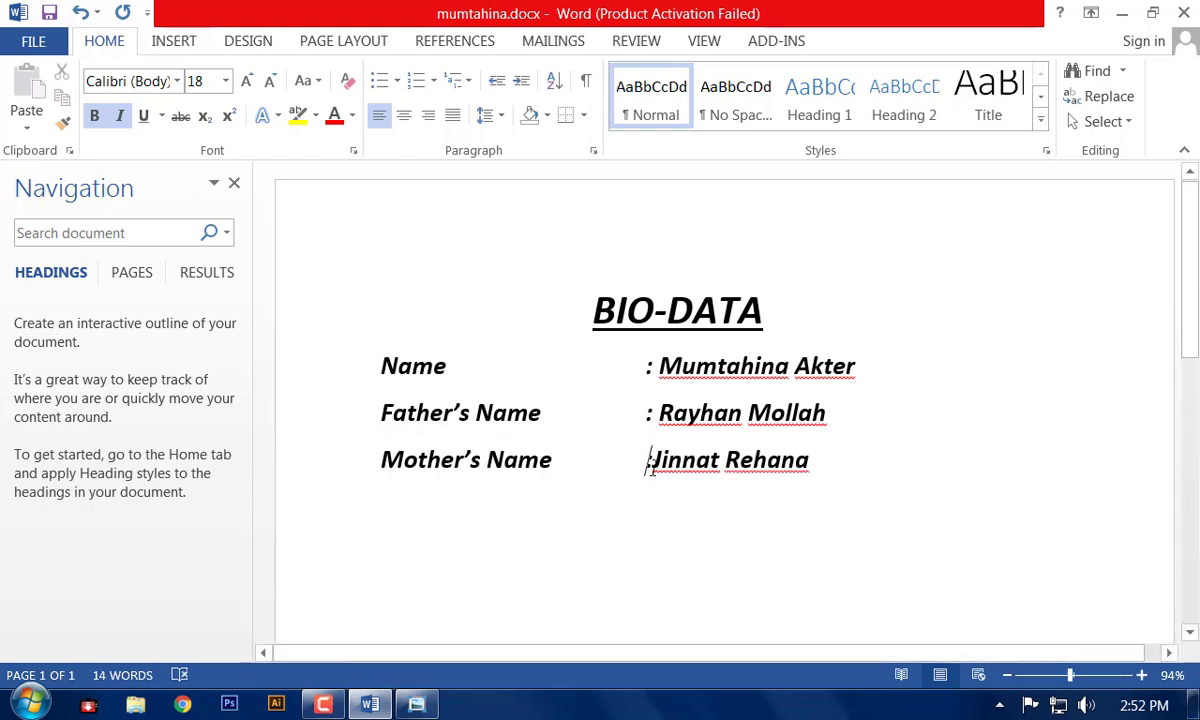
left_click(652, 460)
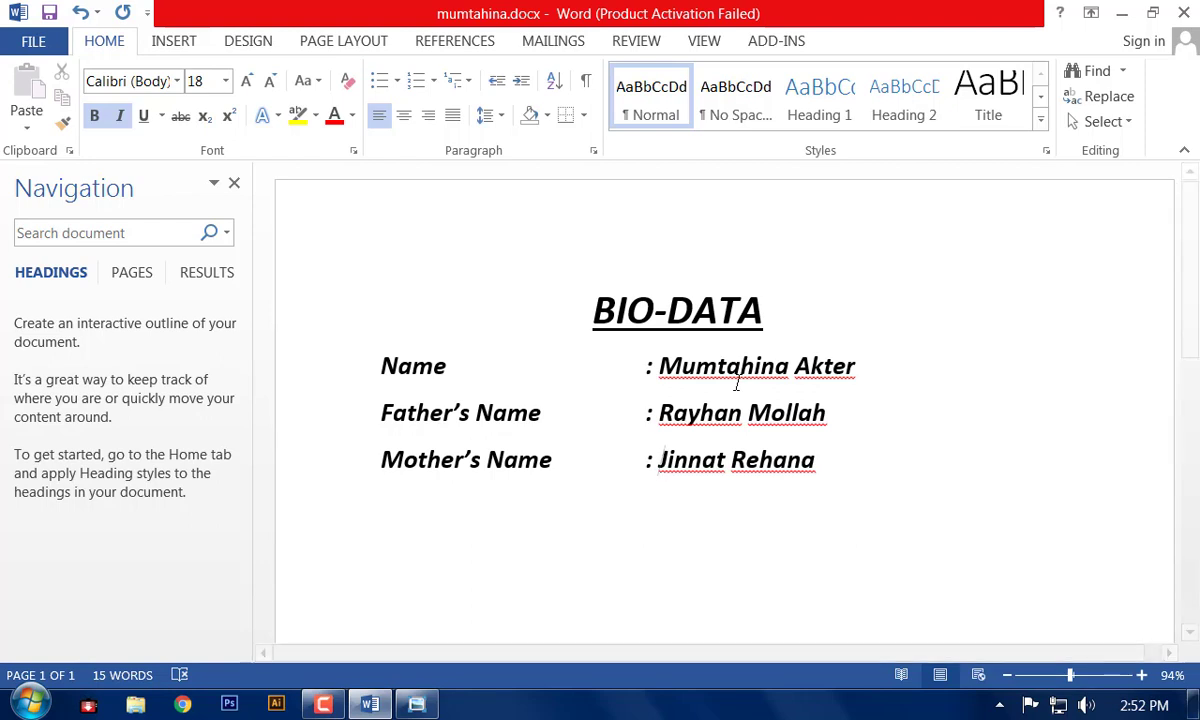
left_click(775, 322)
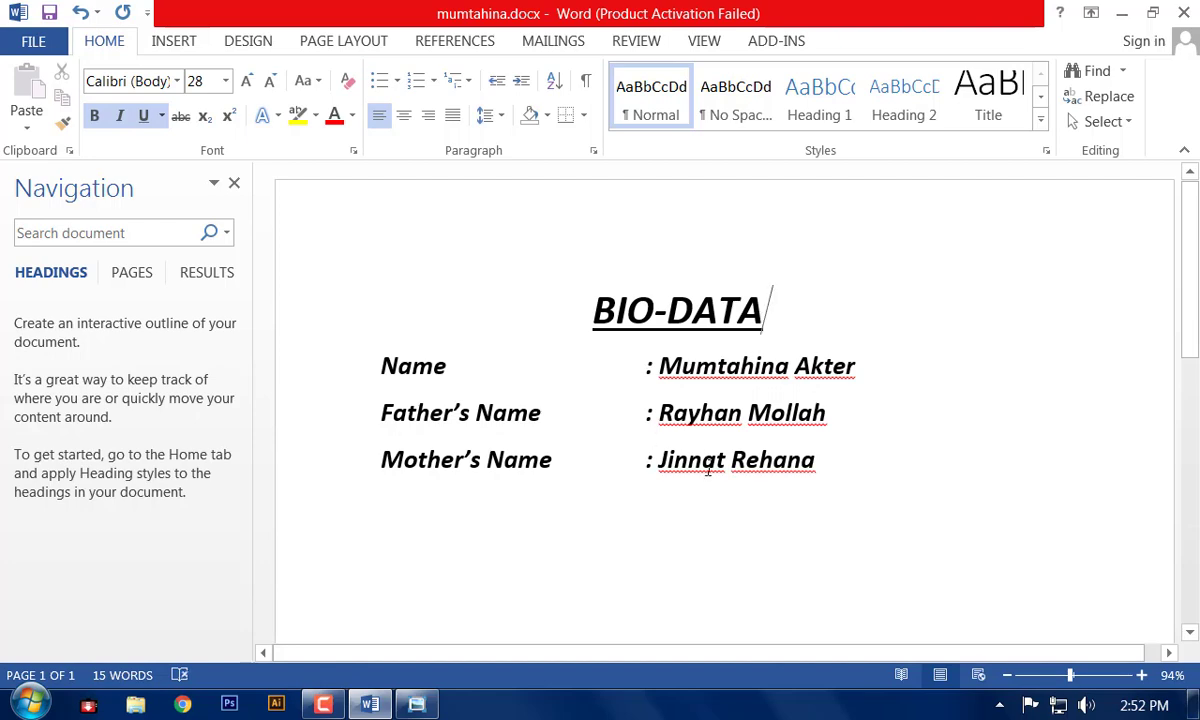
scroll(708, 470, "down", 1)
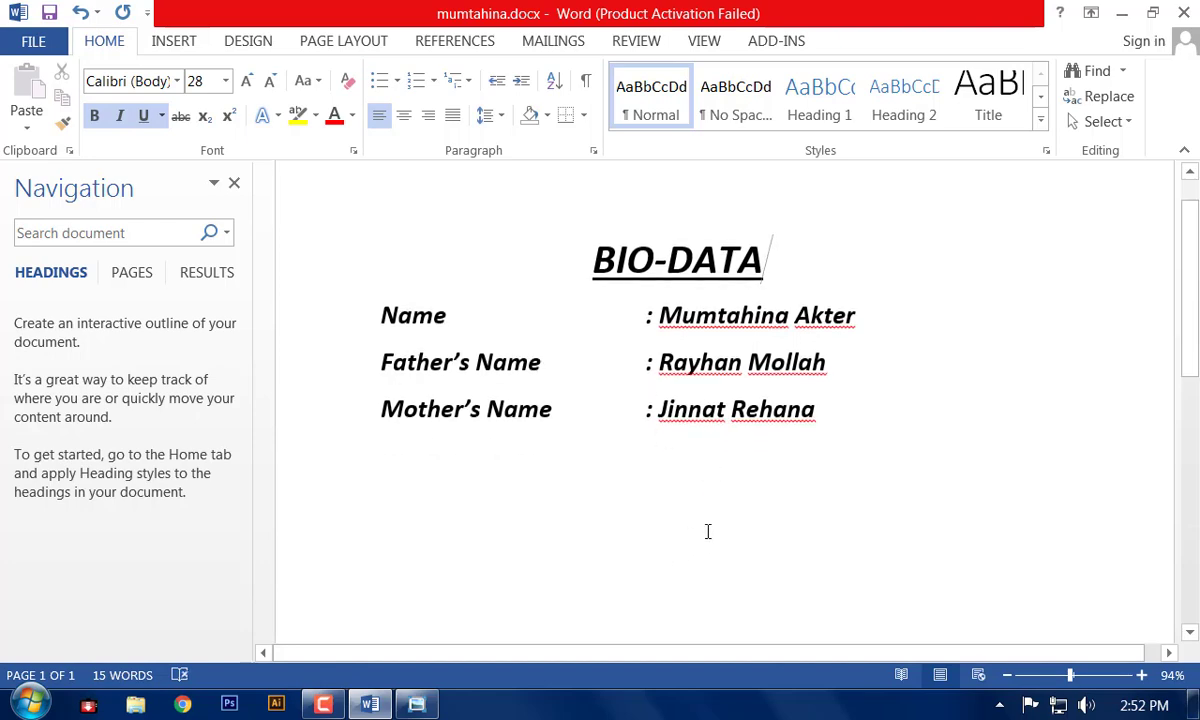
Scroll through the sample bio-data image in Photo Viewer, then minimize it to return to Word
left_click(410, 704)
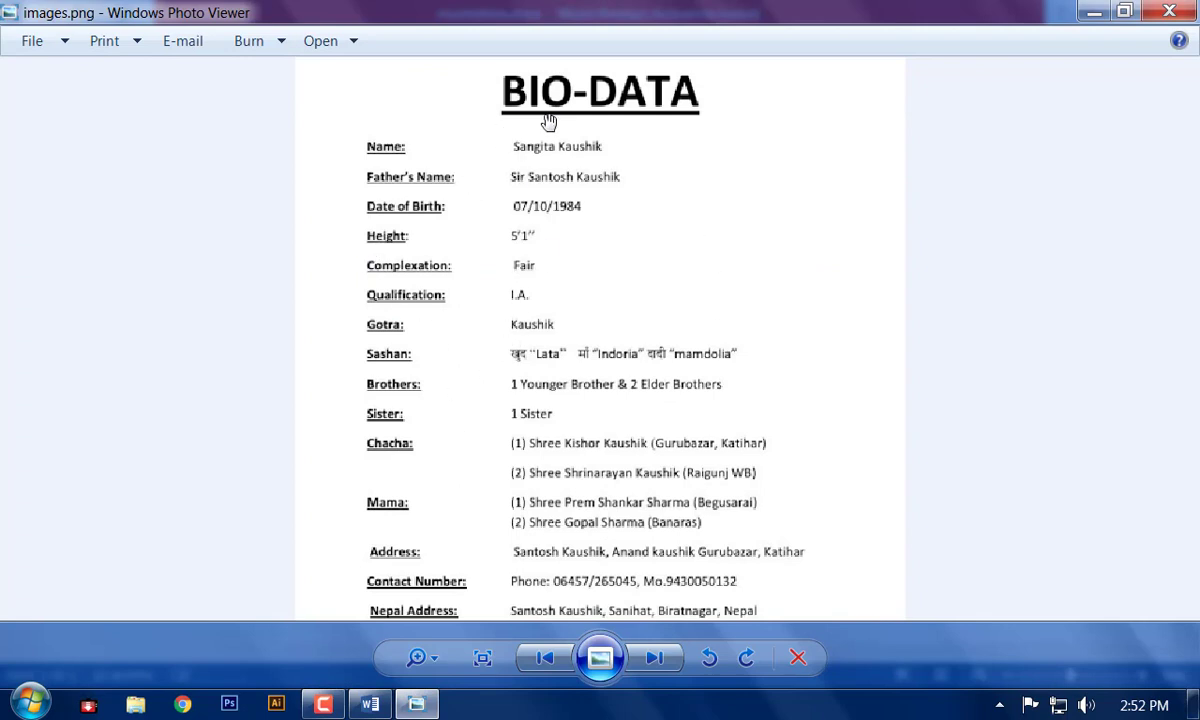
scroll(565, 440, "down", 1)
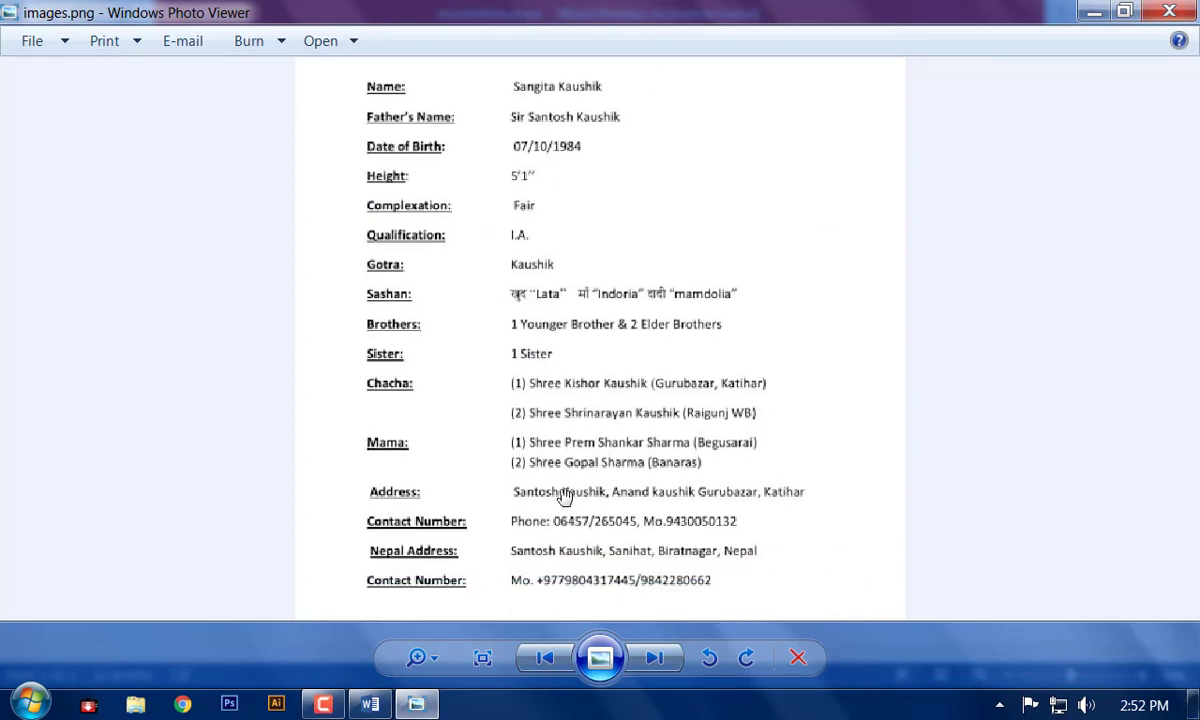
scroll(592, 490, "down", 2)
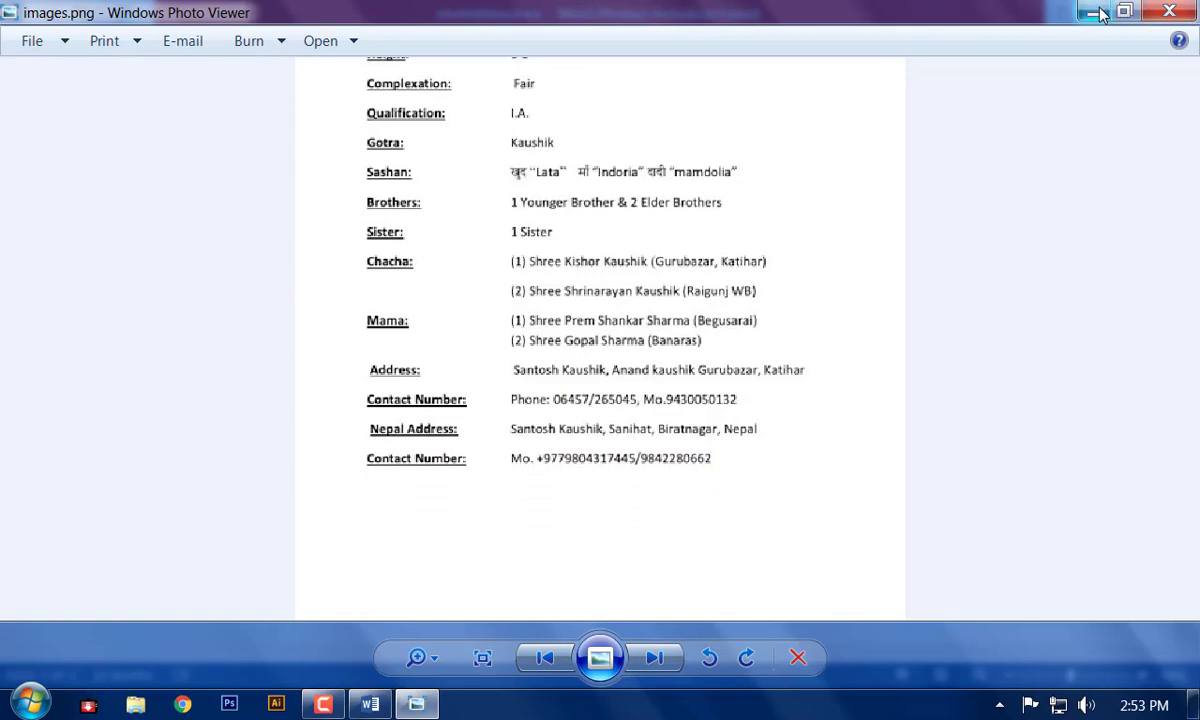
left_click(1094, 12)
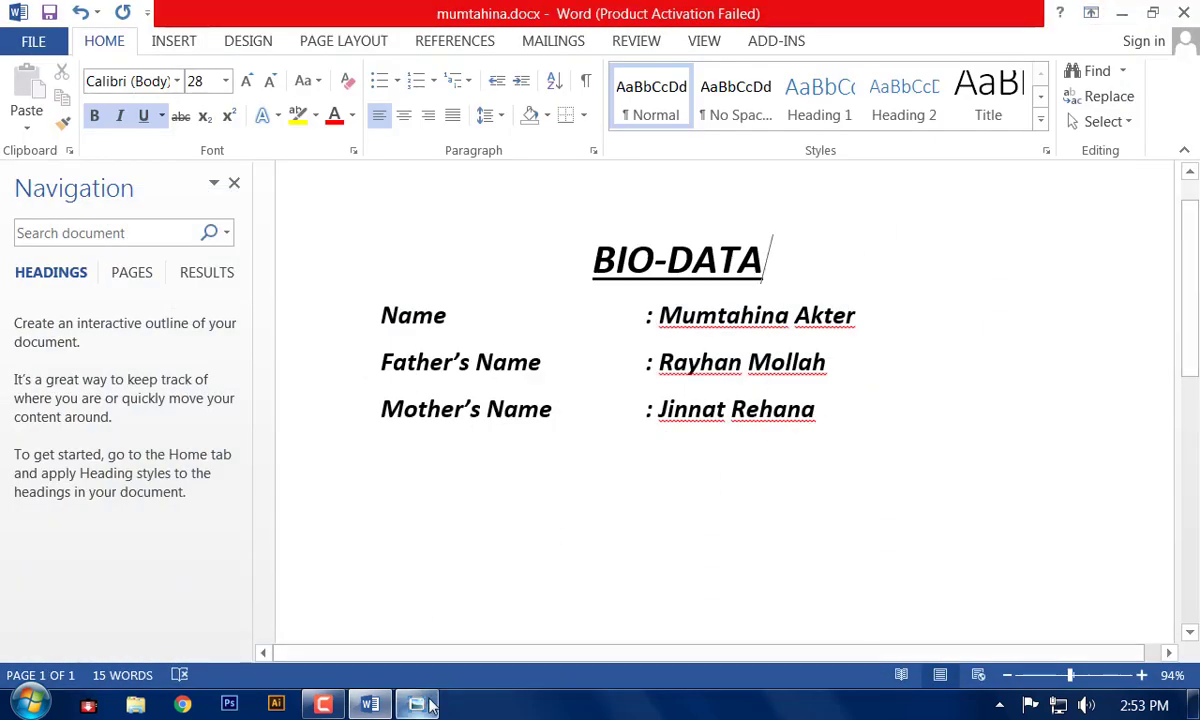
Select the BIO-DATA heading and set its font colour to Blue
left_click(325, 706)
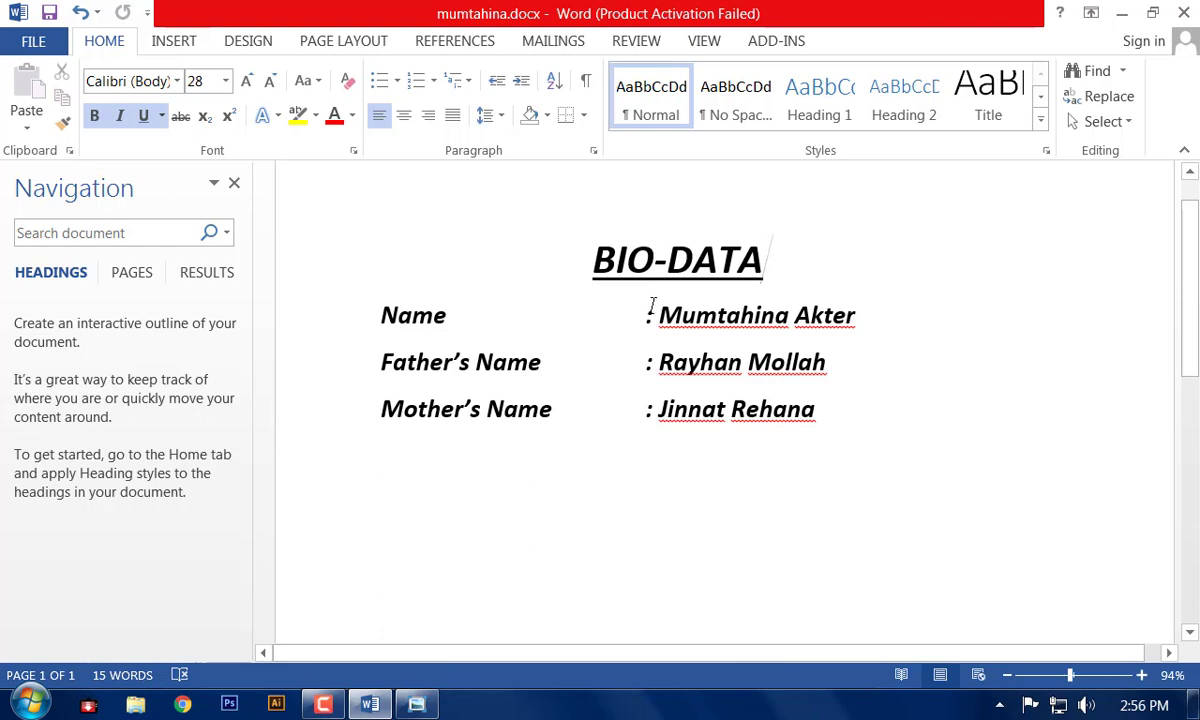
left_click_drag(766, 260, 576, 267)
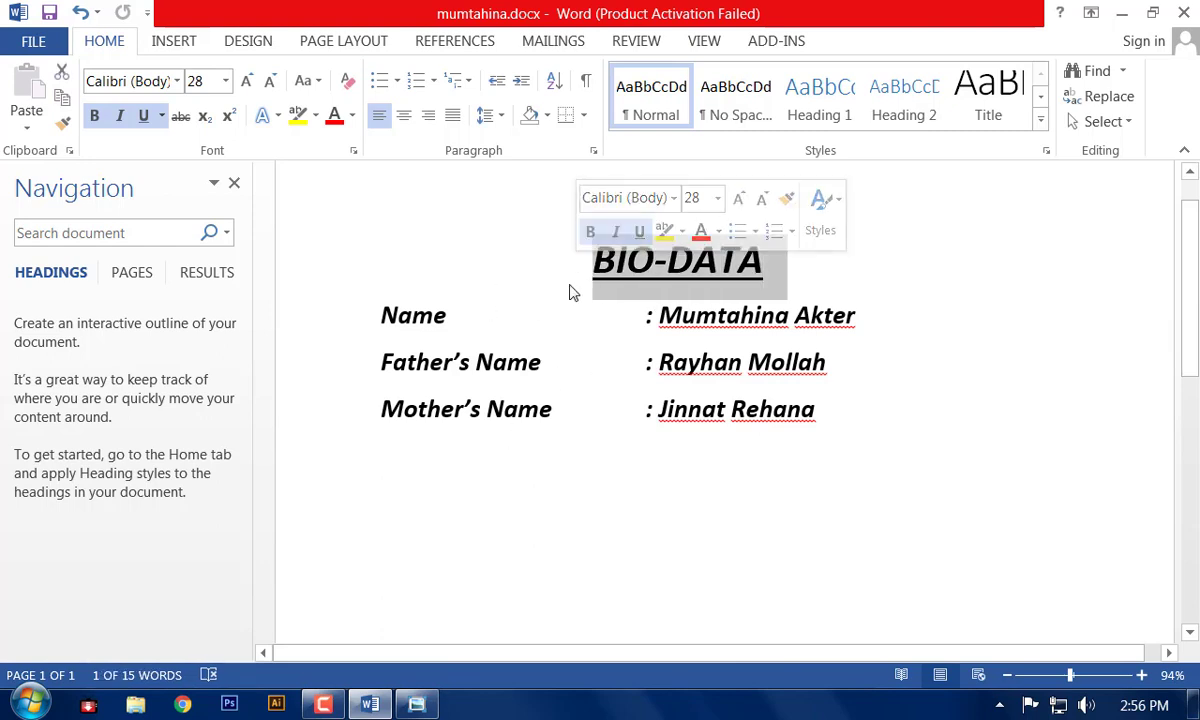
left_click_drag(790, 268, 548, 248)
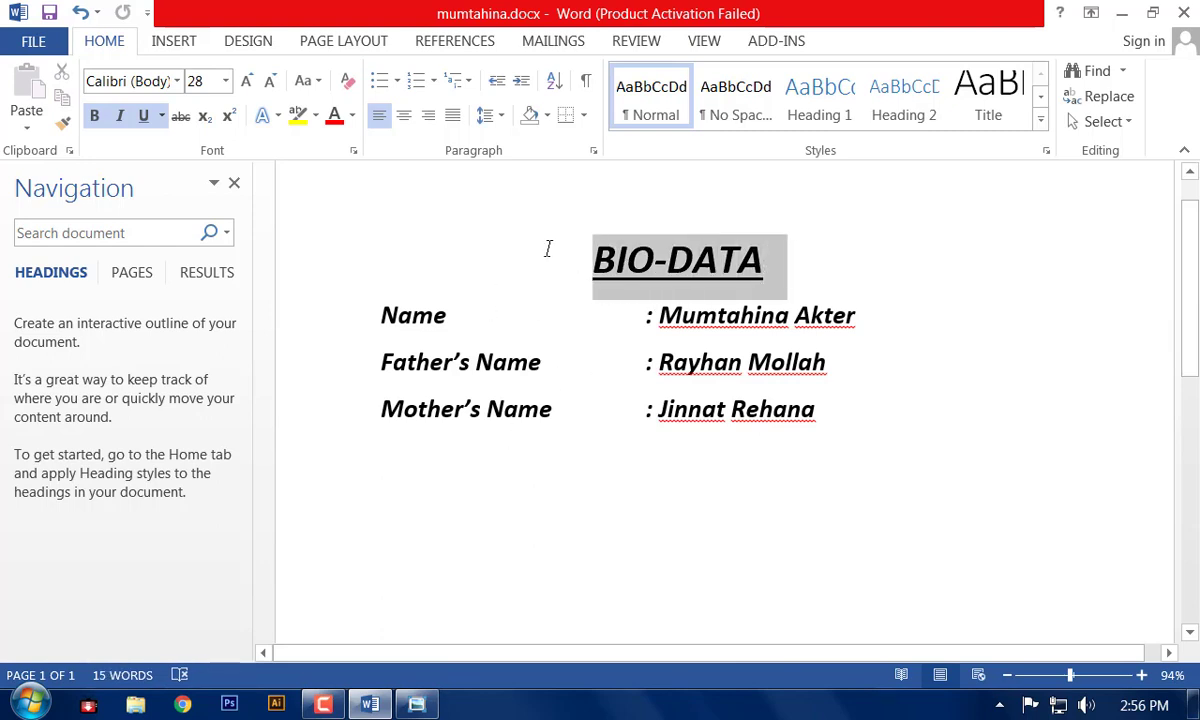
left_click_drag(785, 262, 576, 252)
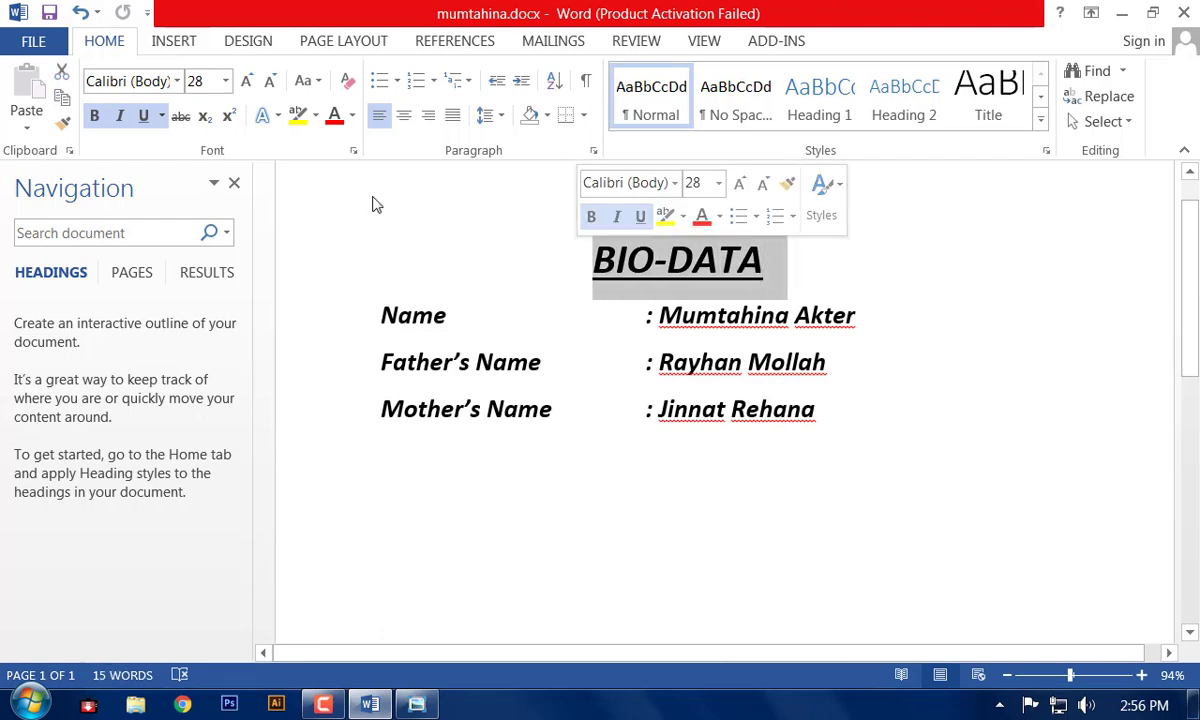
left_click(335, 116)
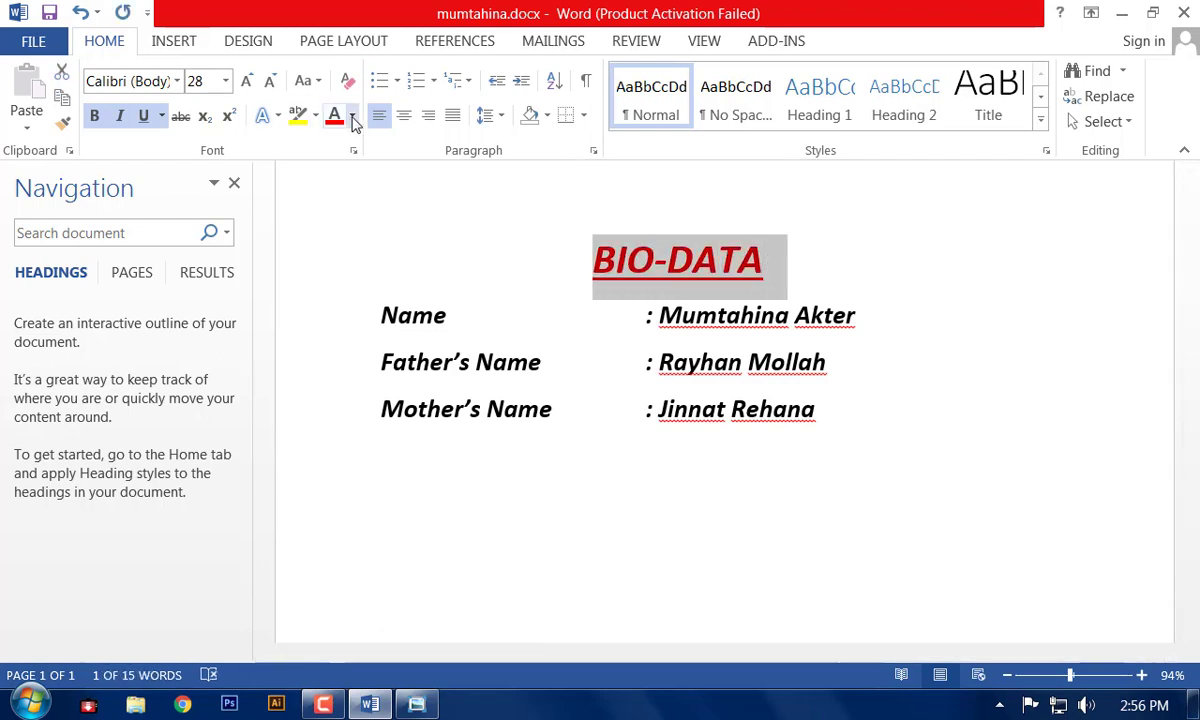
left_click(352, 116)
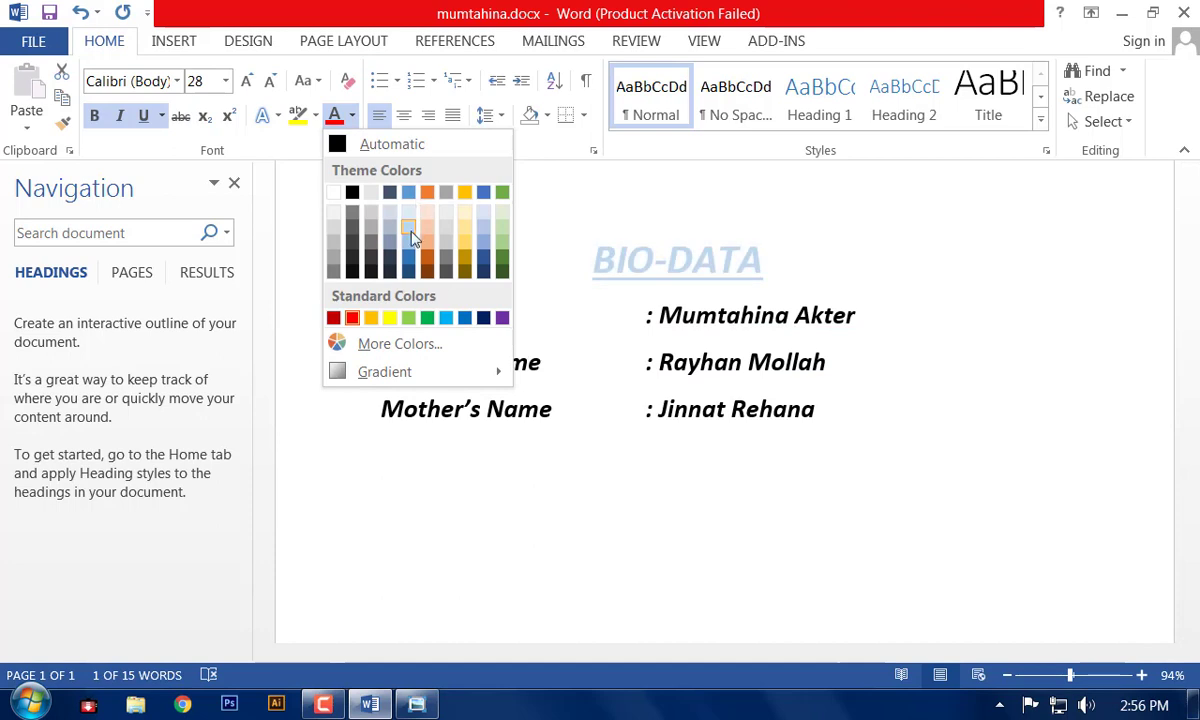
left_click(466, 320)
left_click(630, 278)
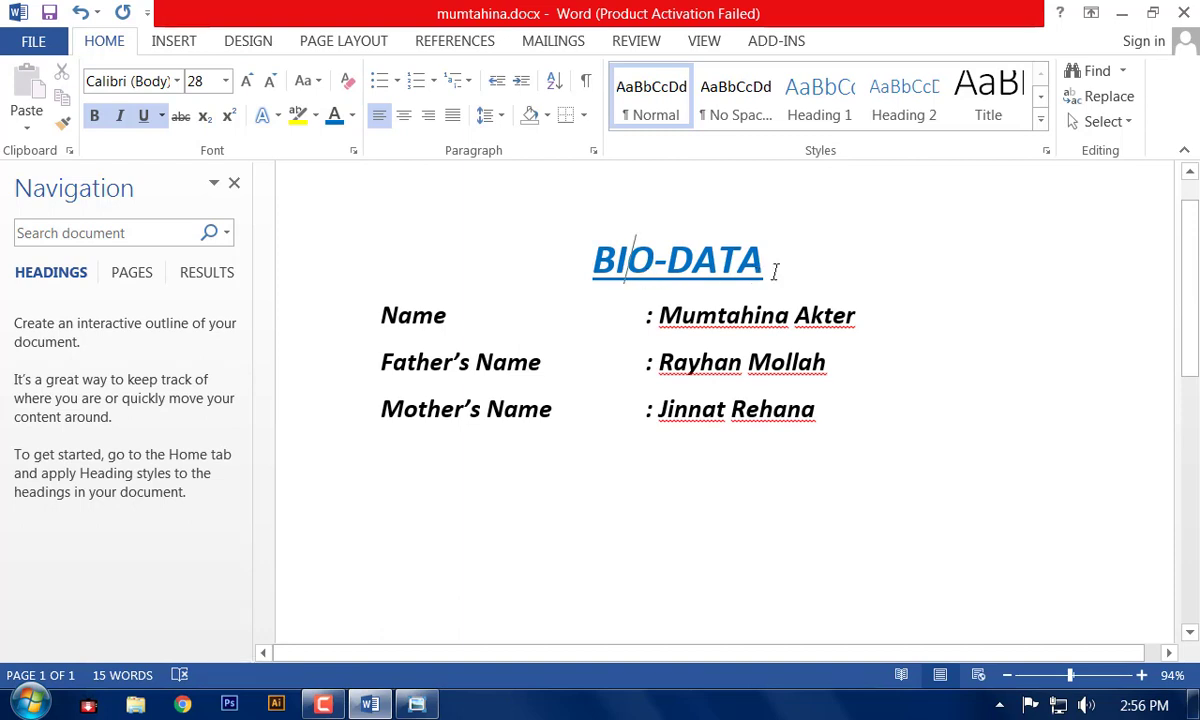
left_click_drag(774, 272, 590, 262)
left_click(476, 330)
left_click_drag(790, 262, 577, 258)
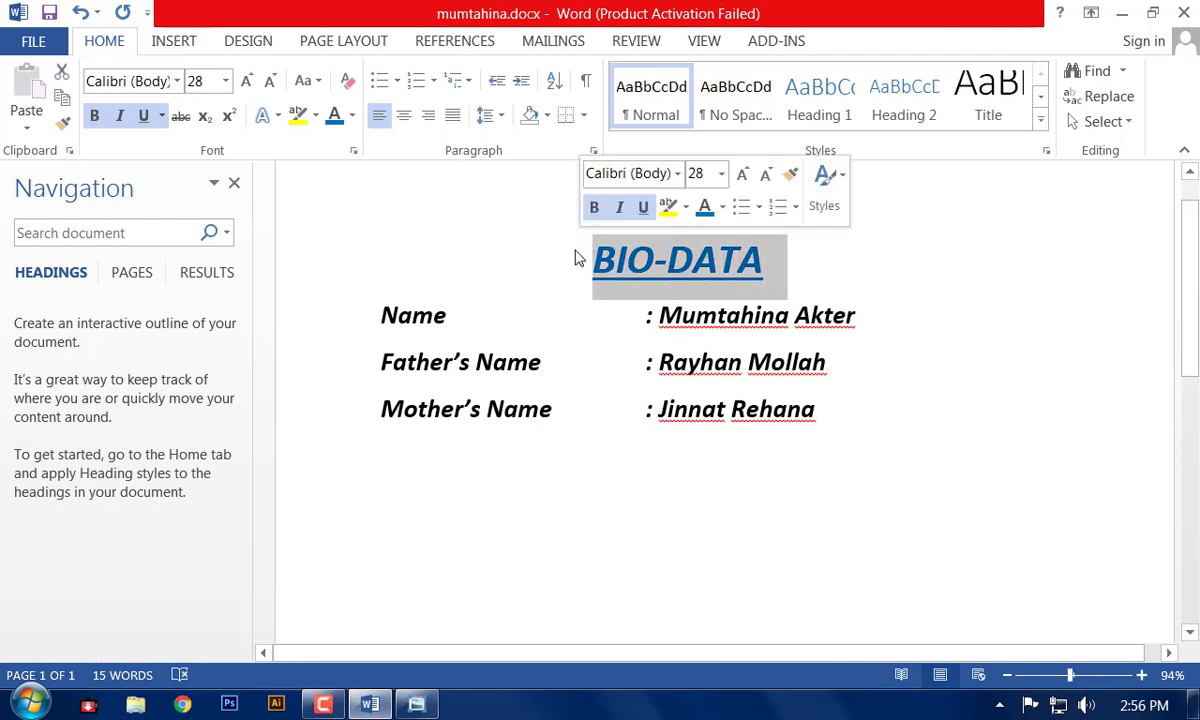
Delete the BIO-DATA heading, then try arrow bullets on the three lines and remove them
key("Delete")
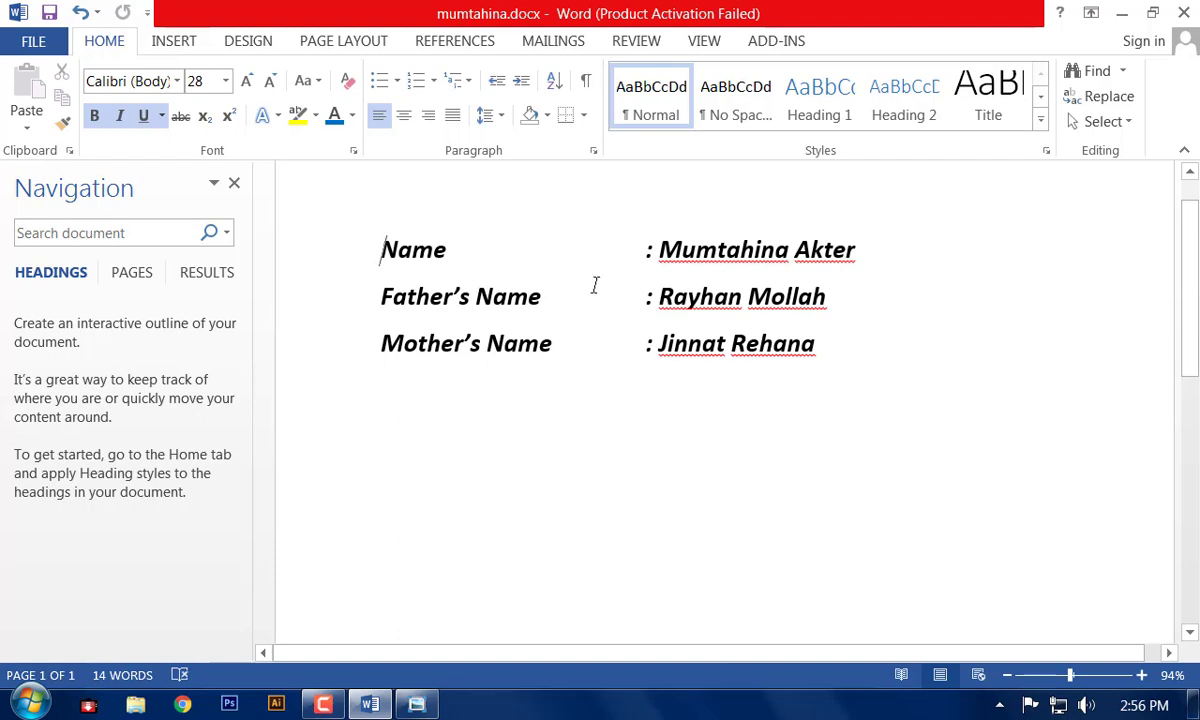
left_click_drag(797, 343, 367, 253)
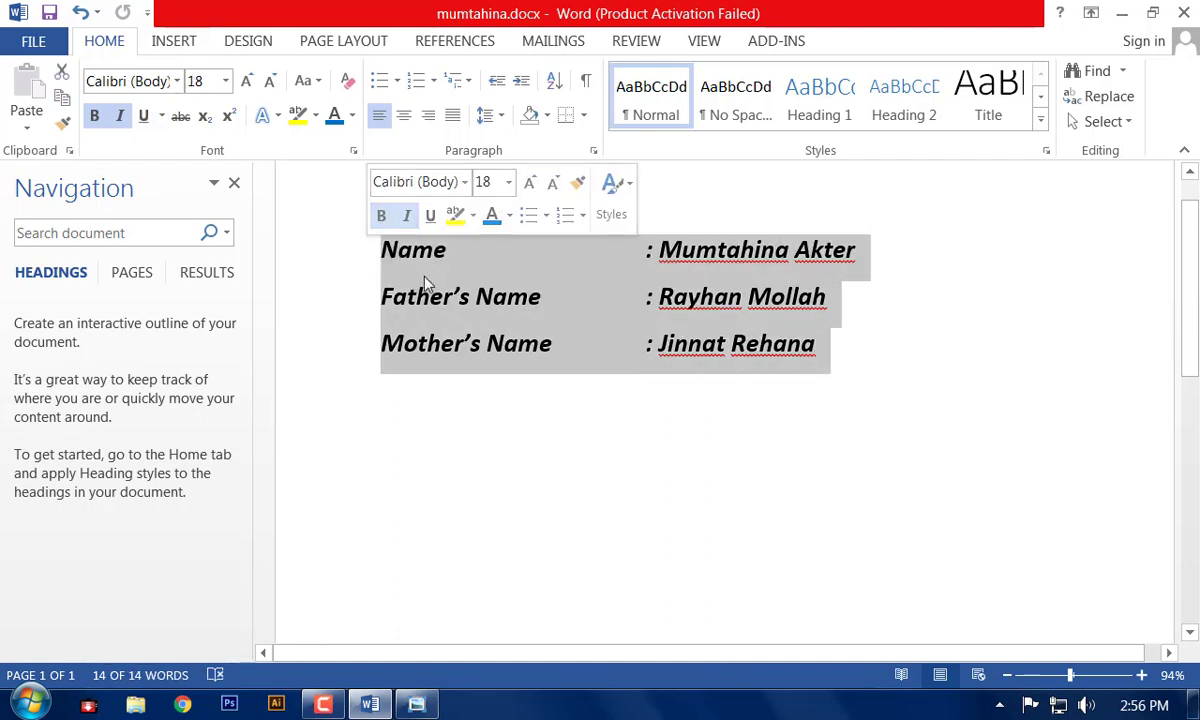
left_click(548, 220)
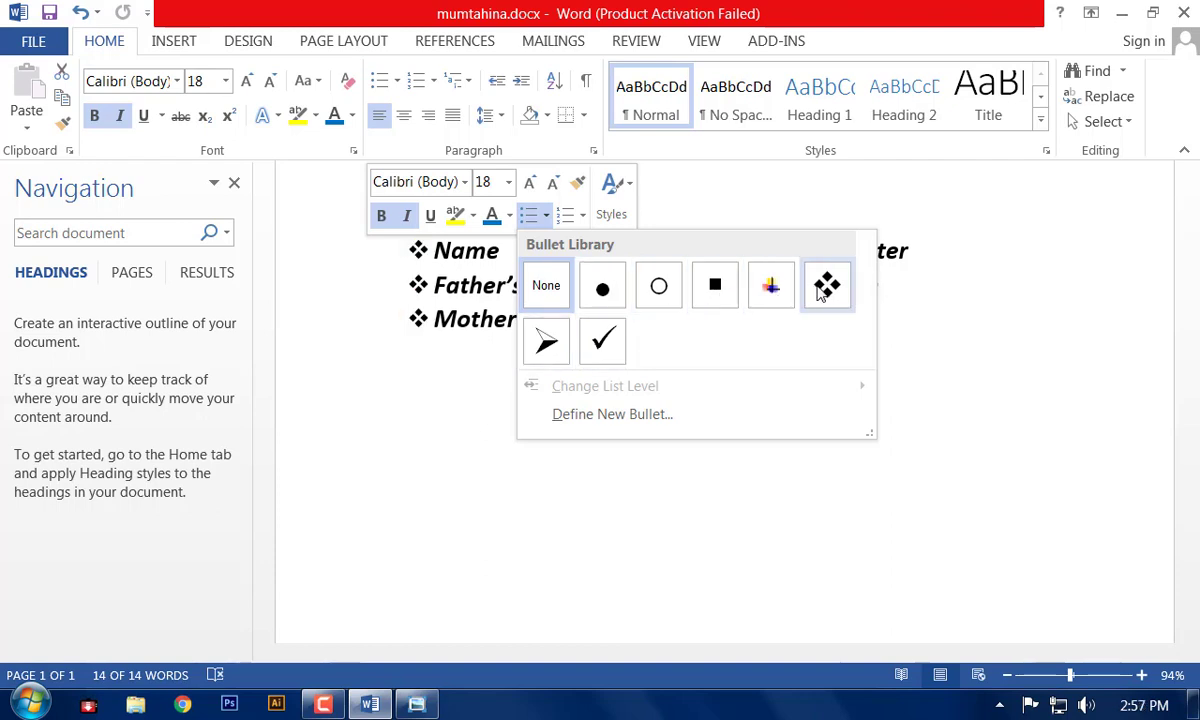
left_click(546, 341)
left_click(541, 396)
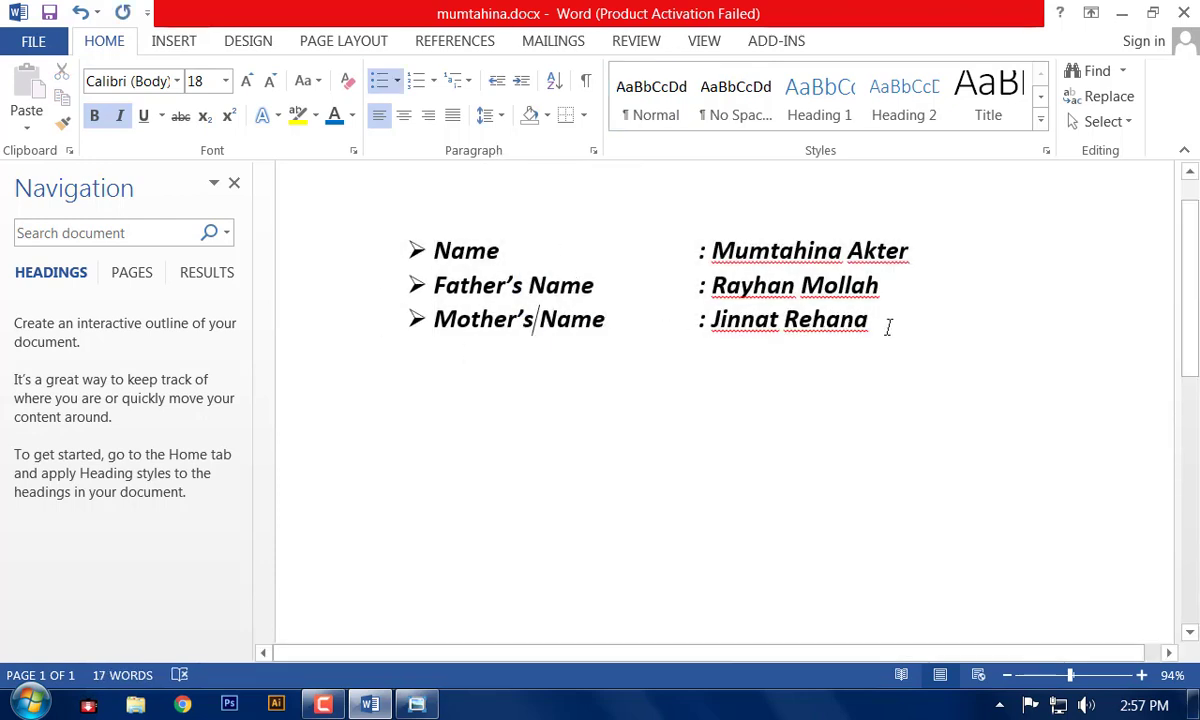
left_click_drag(887, 328, 386, 236)
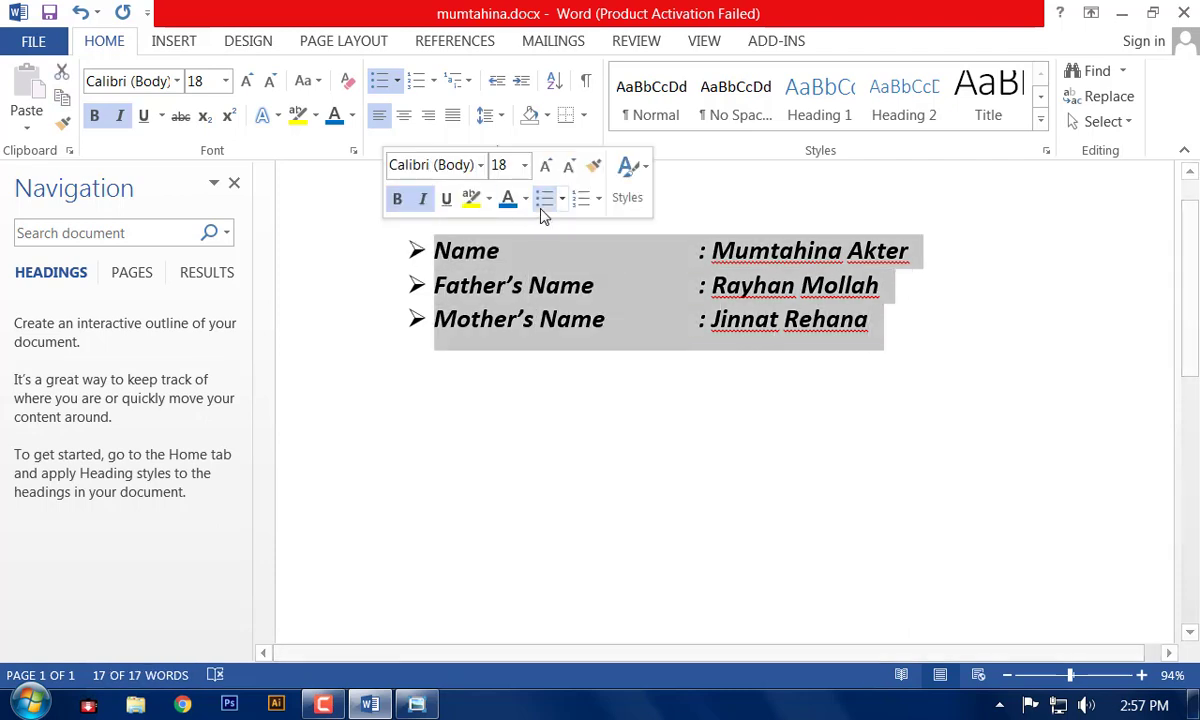
left_click(544, 199)
left_click(885, 371)
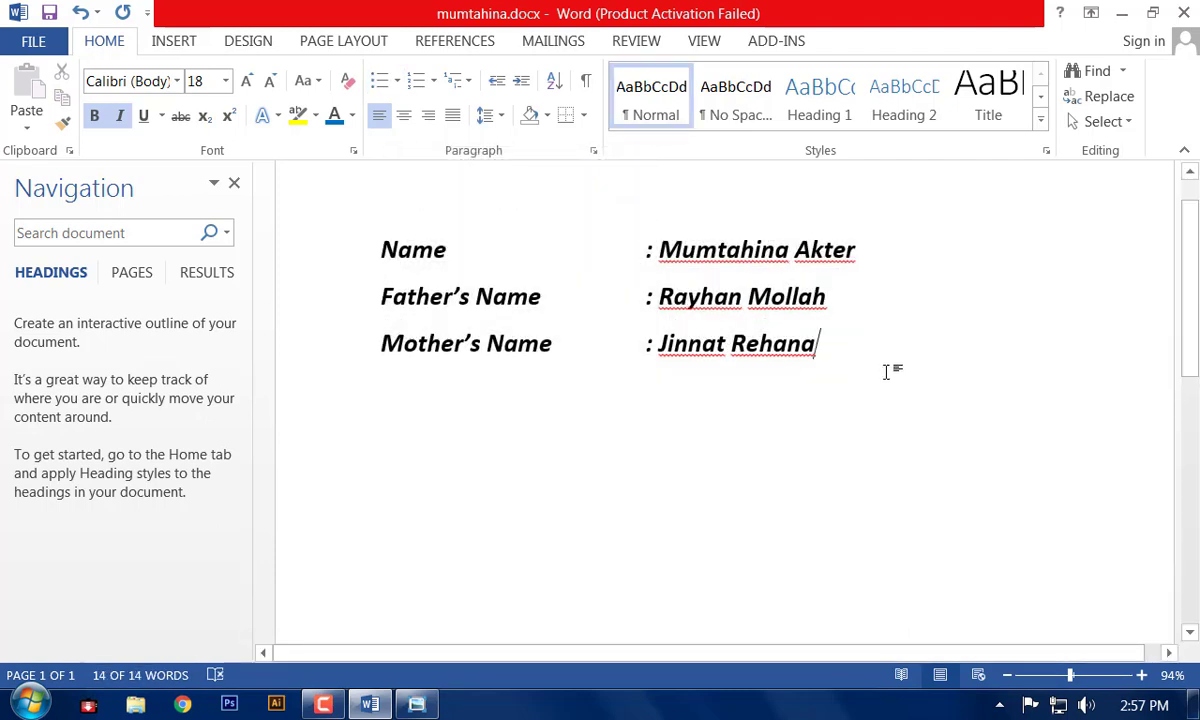
Set the numbering on the three lines back to None
left_click_drag(887, 371, 388, 209)
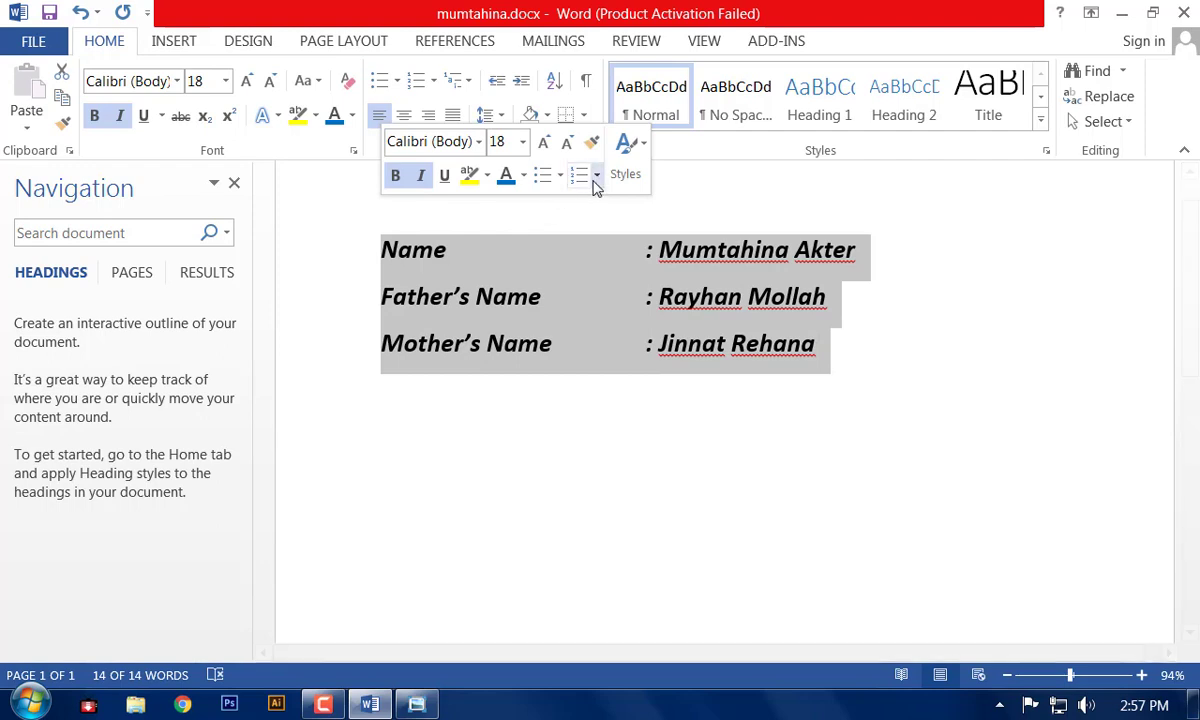
left_click(597, 178)
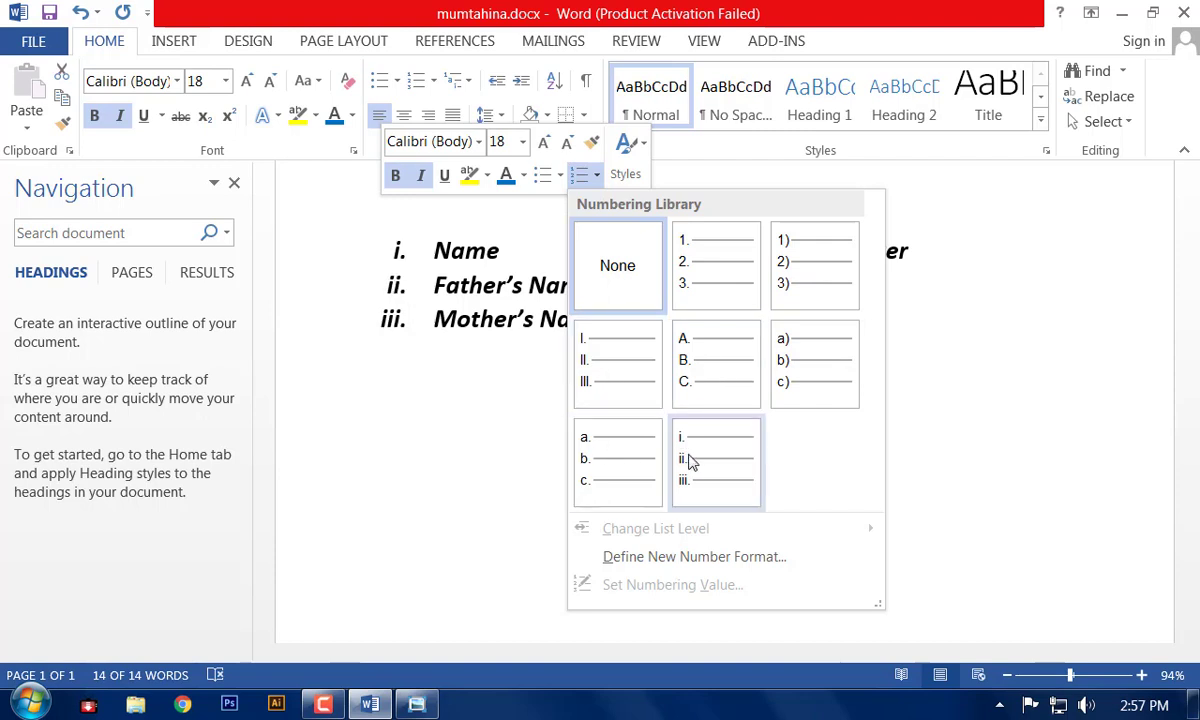
left_click(630, 292)
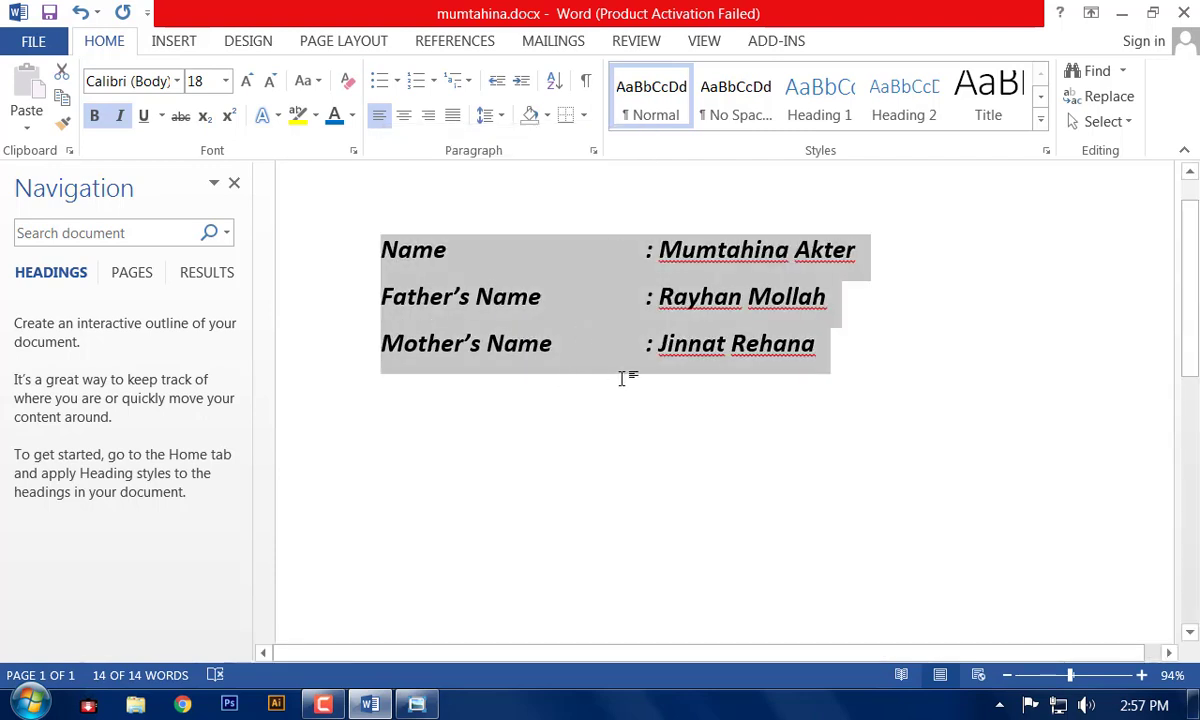
left_click(850, 345)
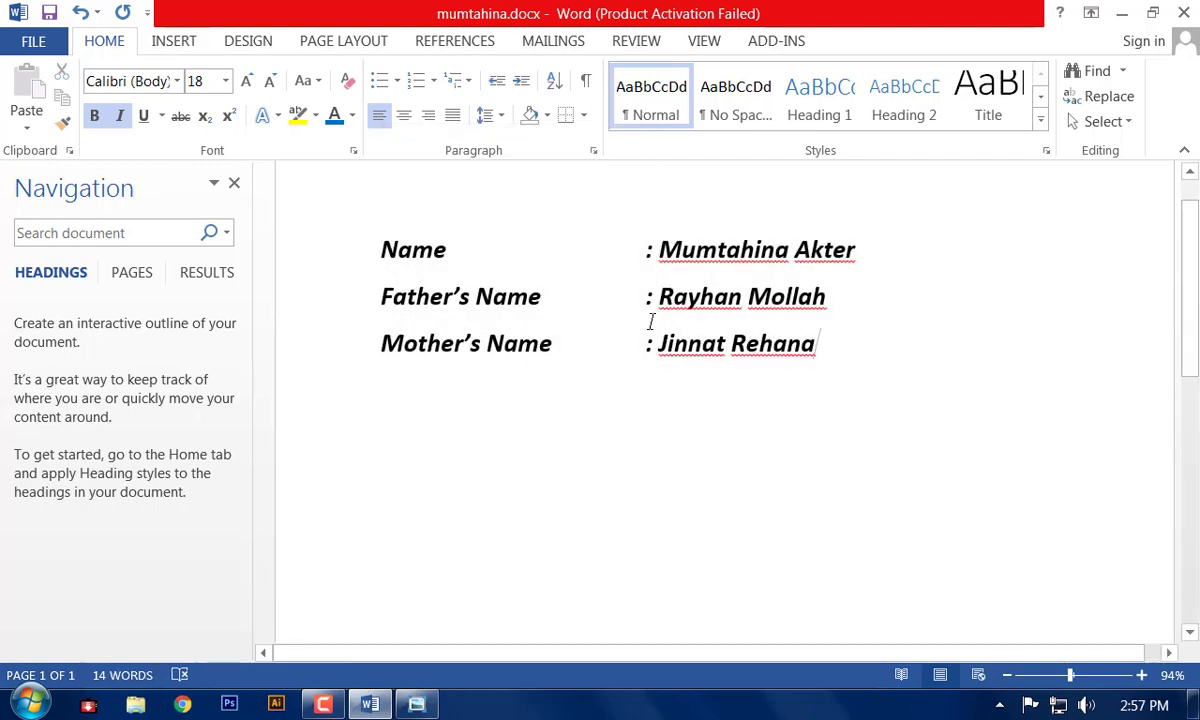
left_click(274, 225, "shift")
Center the three name lines after briefly trying Justify
left_click(553, 296)
left_click_drag(825, 376, 313, 230)
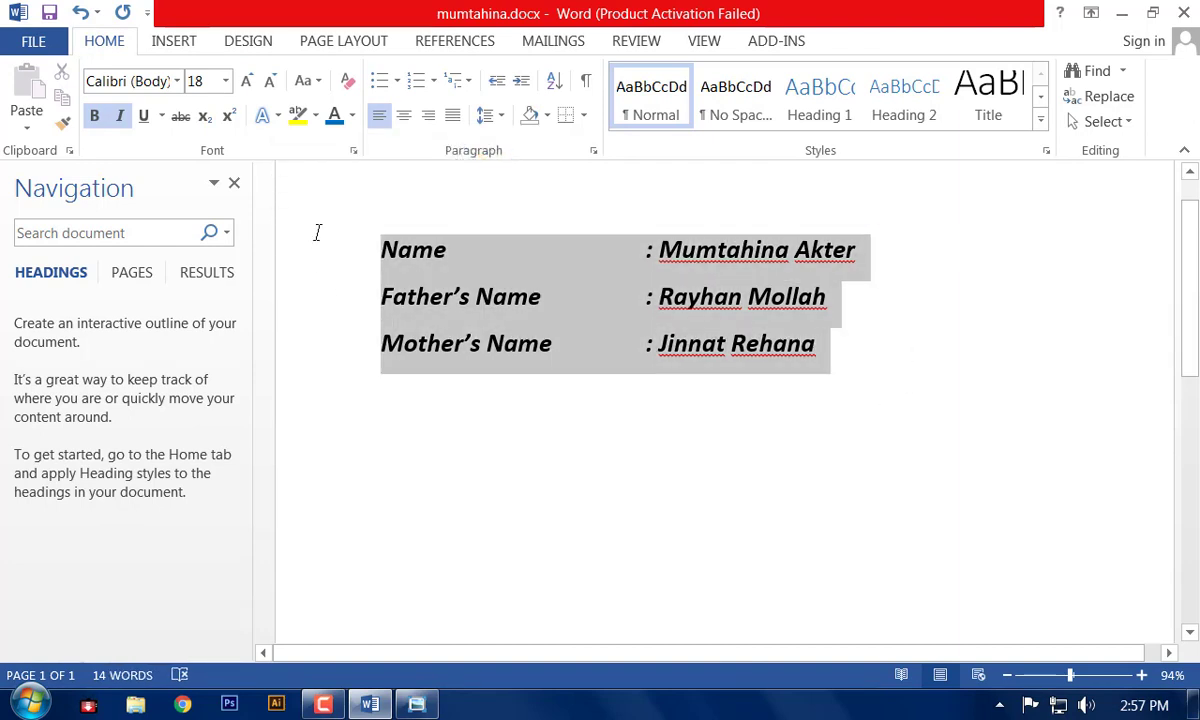
left_click(380, 127)
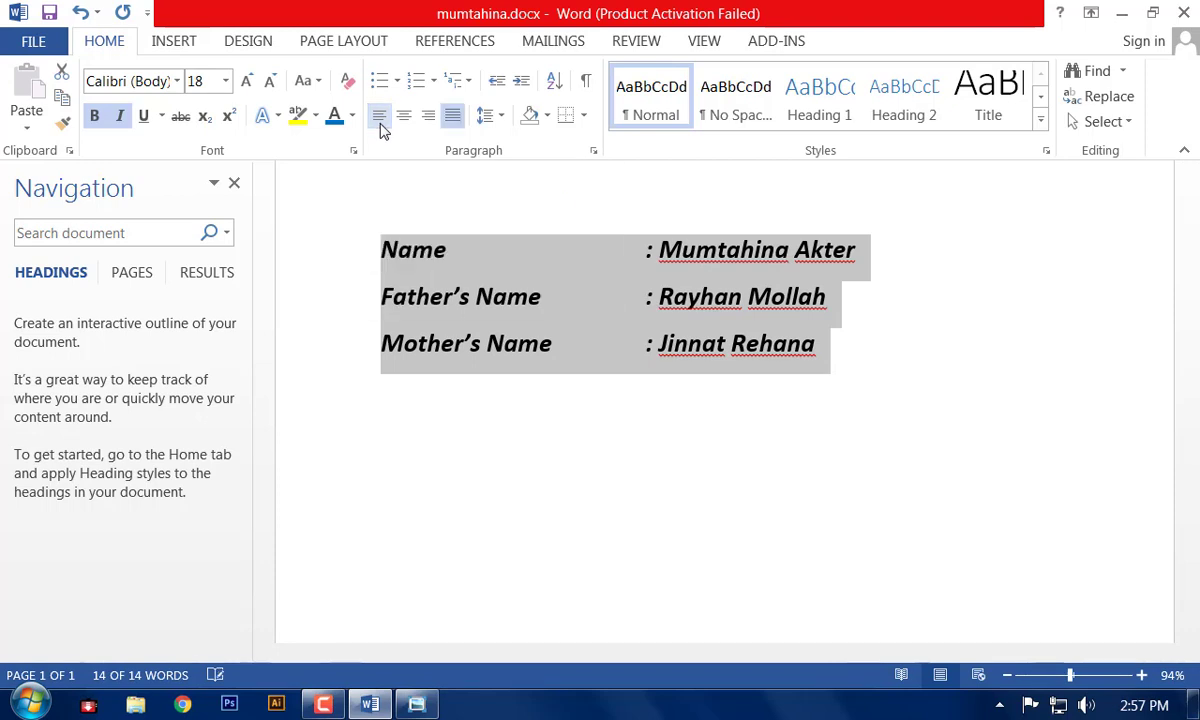
left_click(403, 118)
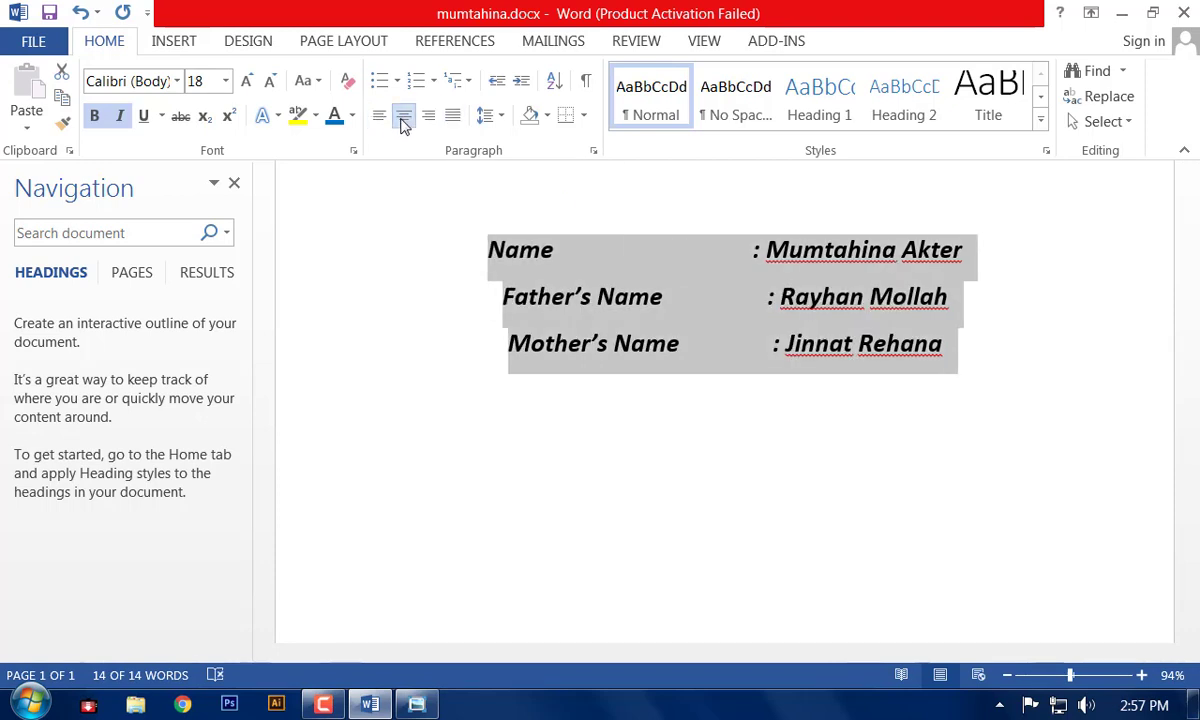
left_click(574, 350)
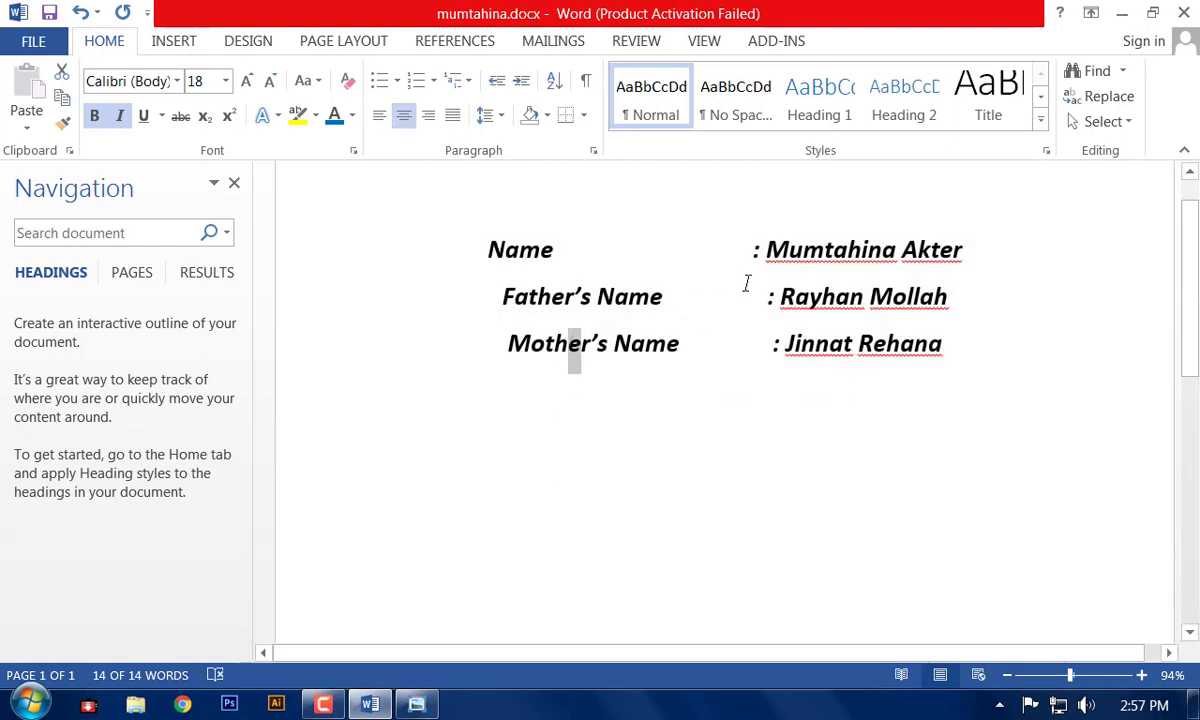
Delete the 'Name :' and 'Mother's Name' labels so only the names remain on those lines
left_click_drag(766, 259, 556, 252)
left_click(716, 290)
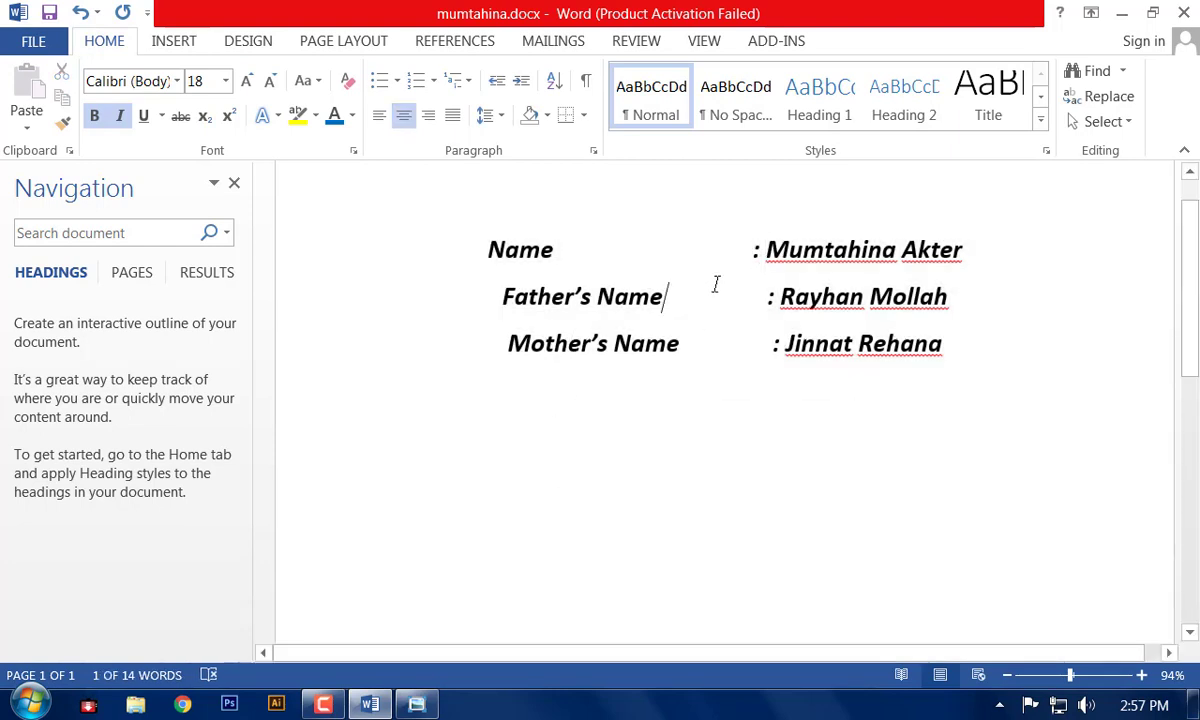
left_click_drag(766, 254, 463, 232)
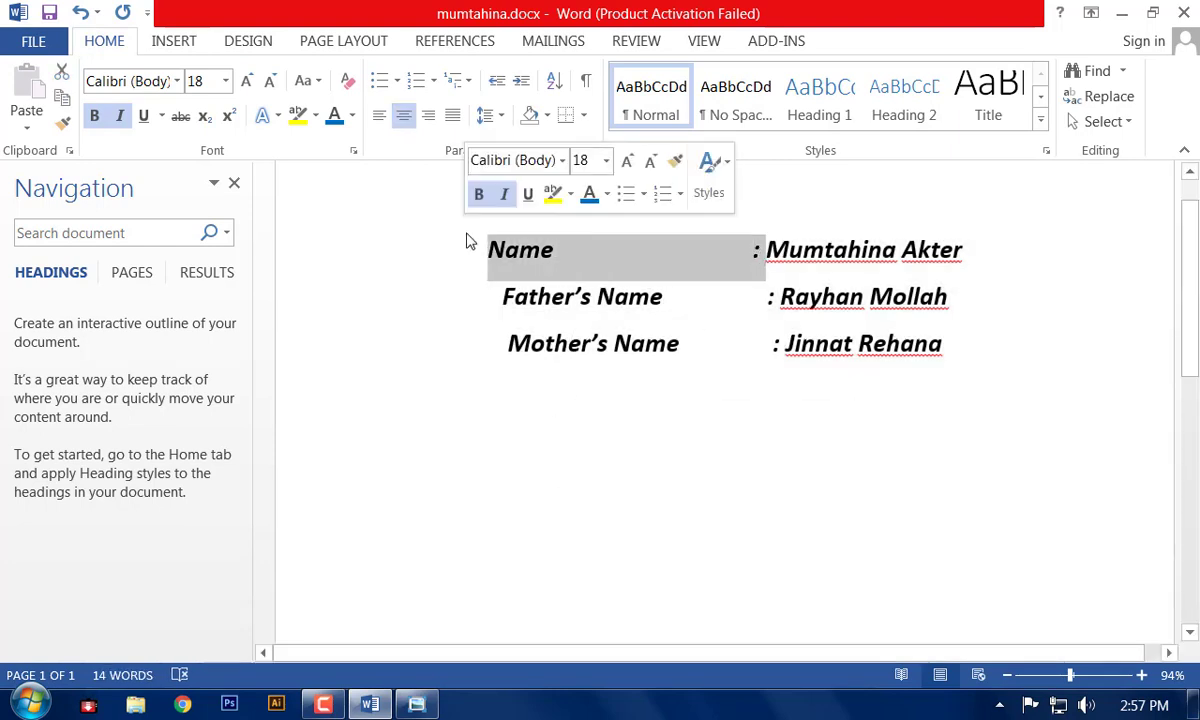
key("Delete")
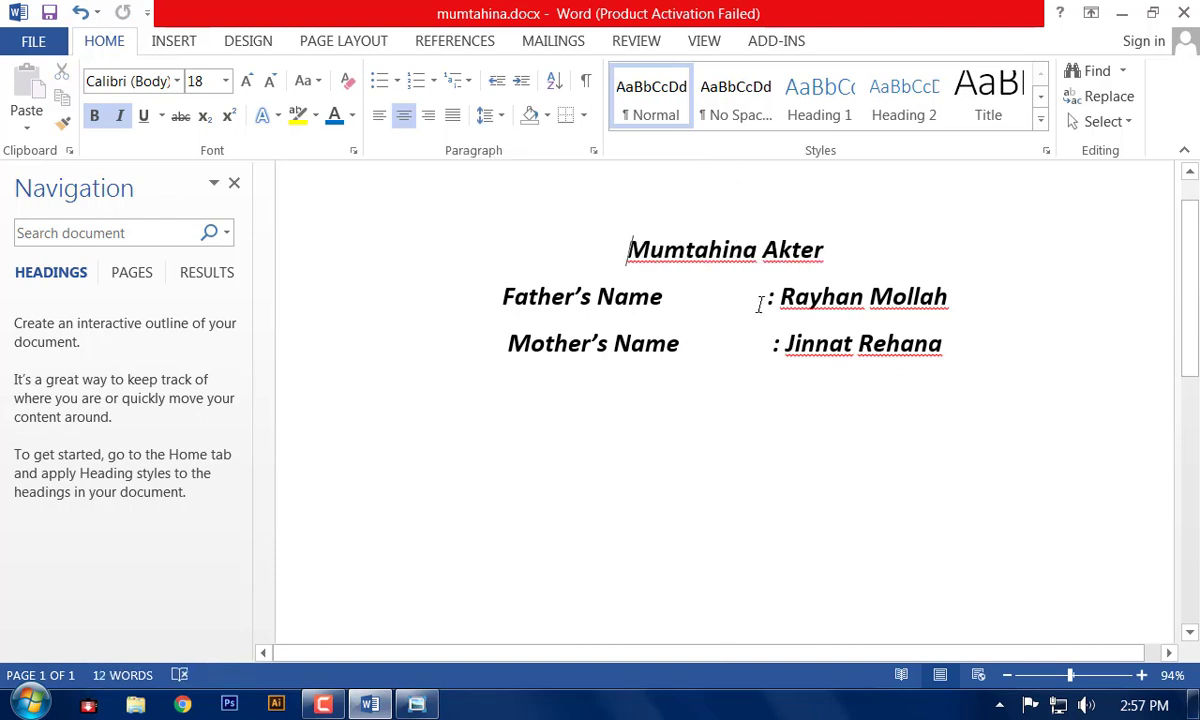
left_click(768, 300)
key("BackSpace")
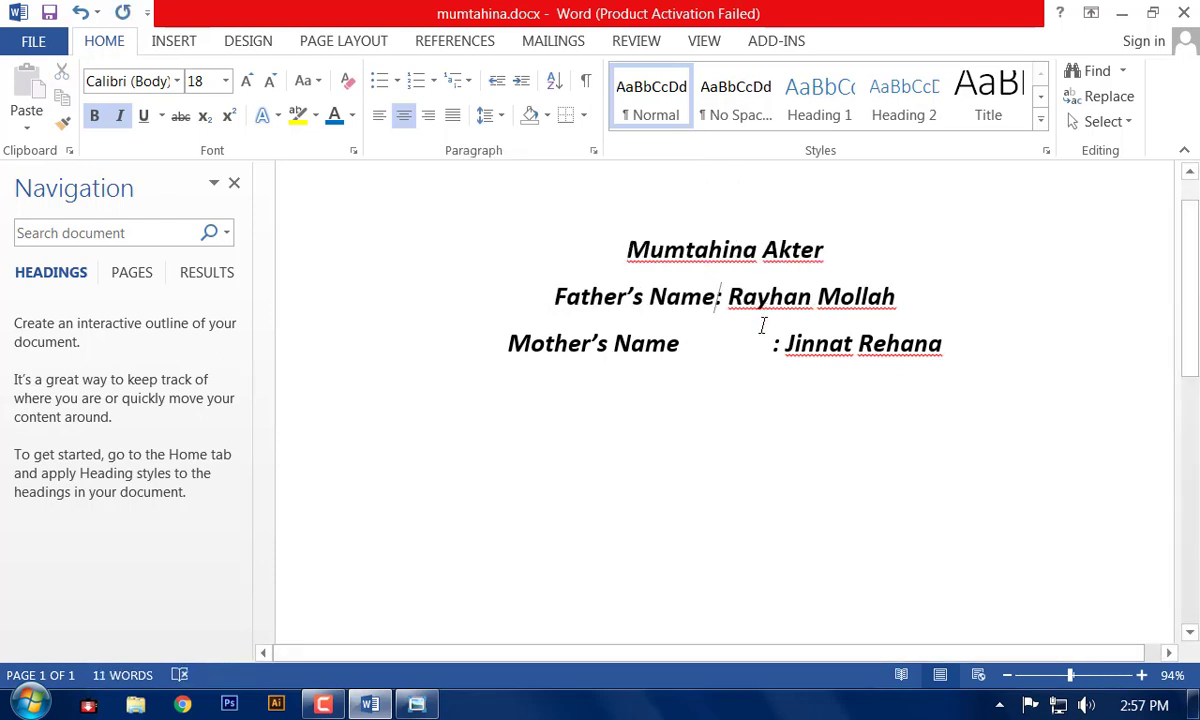
left_click(772, 345)
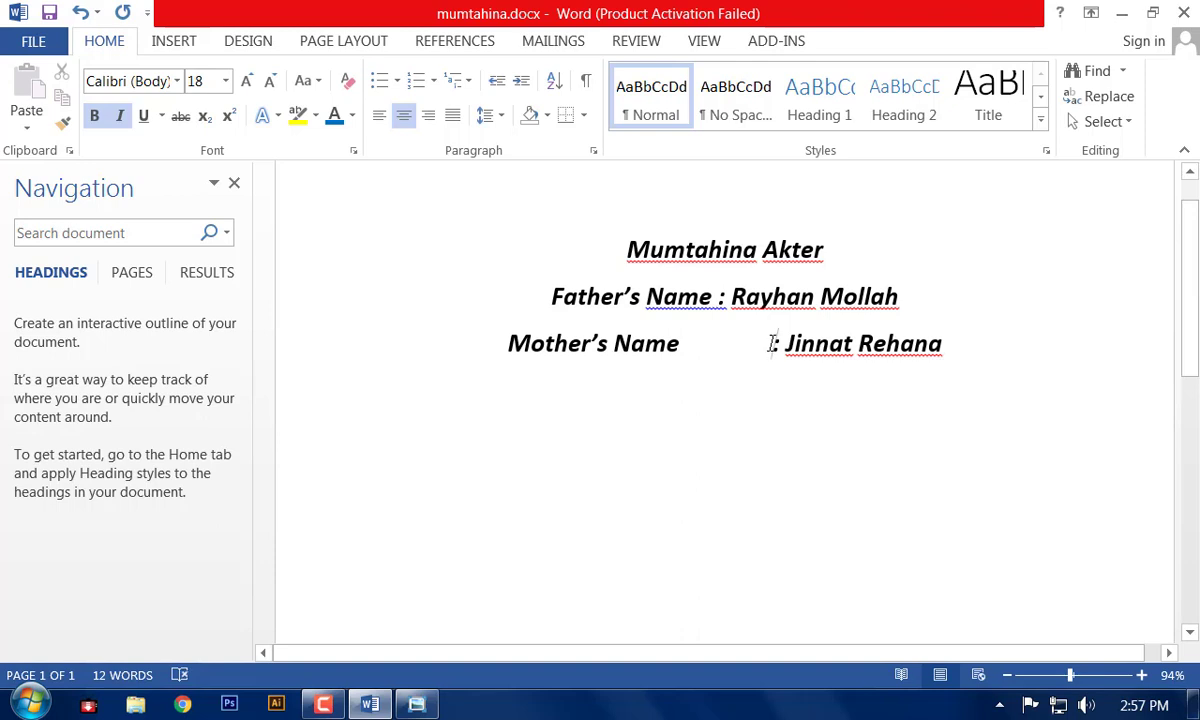
left_click_drag(777, 345, 489, 372)
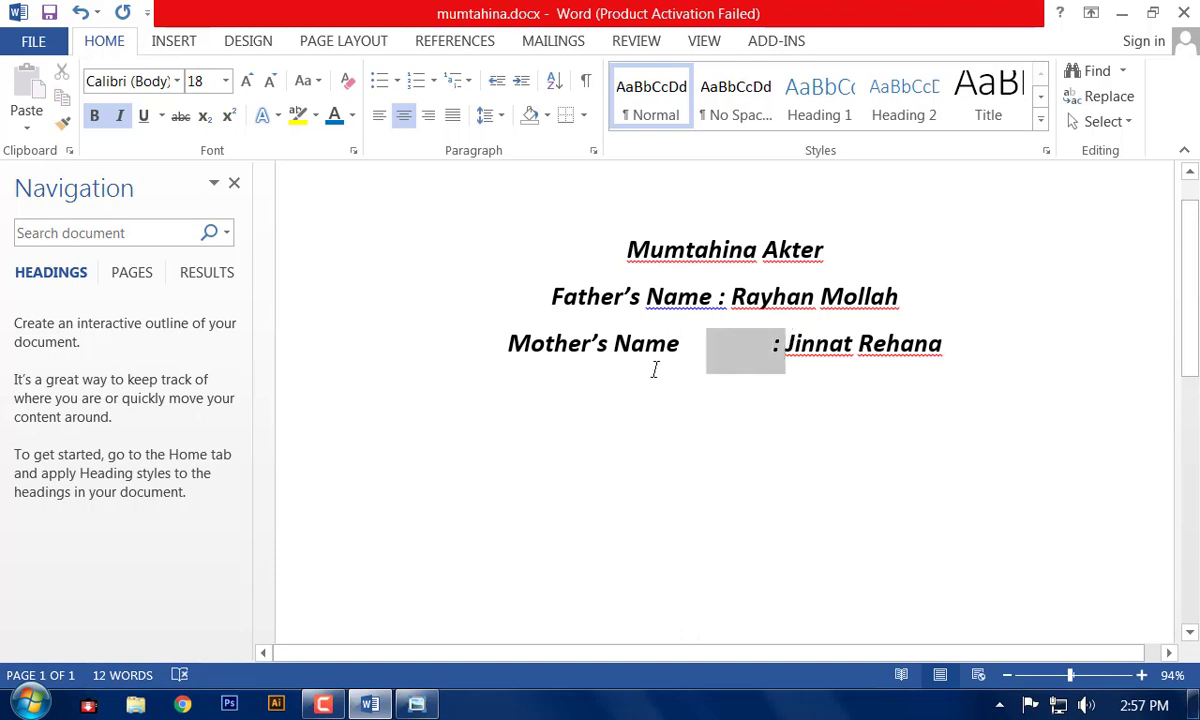
key("BackSpace")
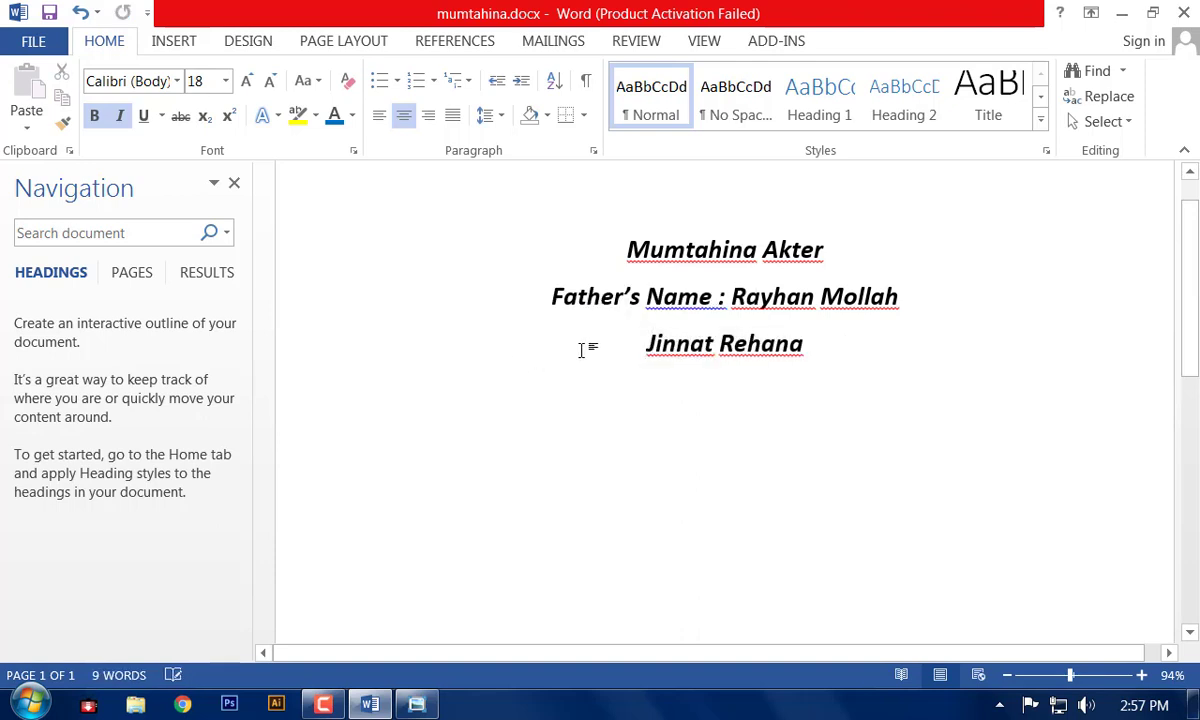
Select all three lines and right-align them
key("ctrl+Home")
key("ctrl+a")
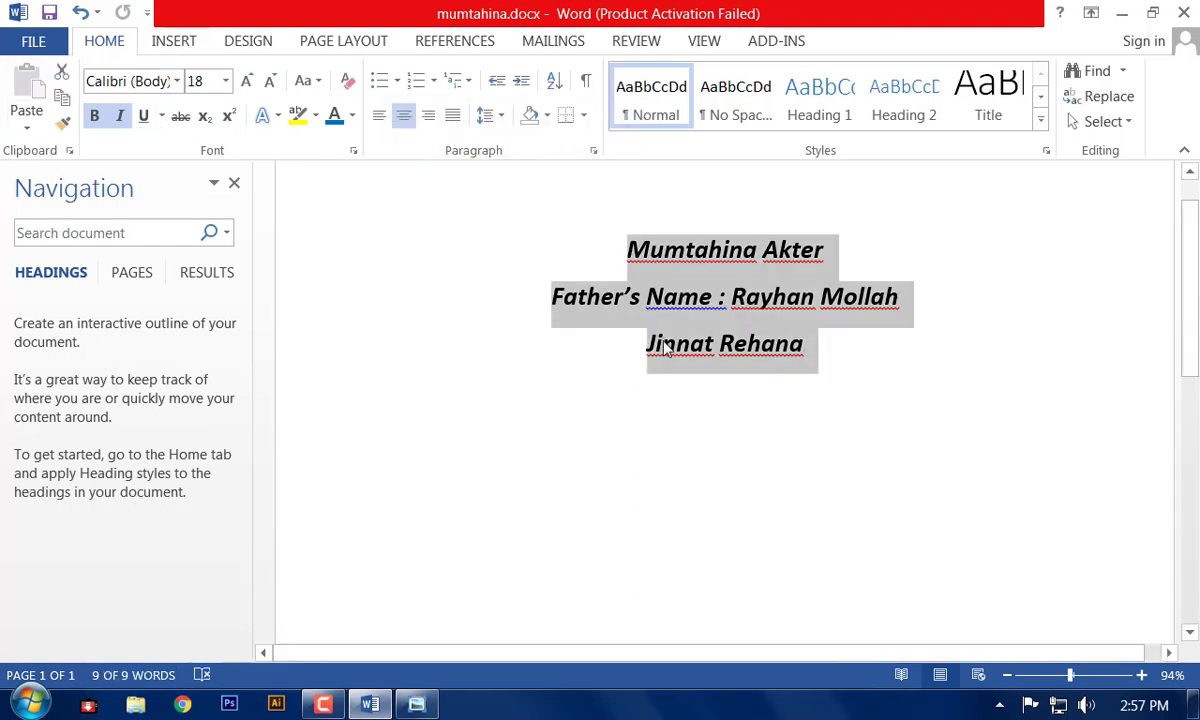
left_click(650, 336)
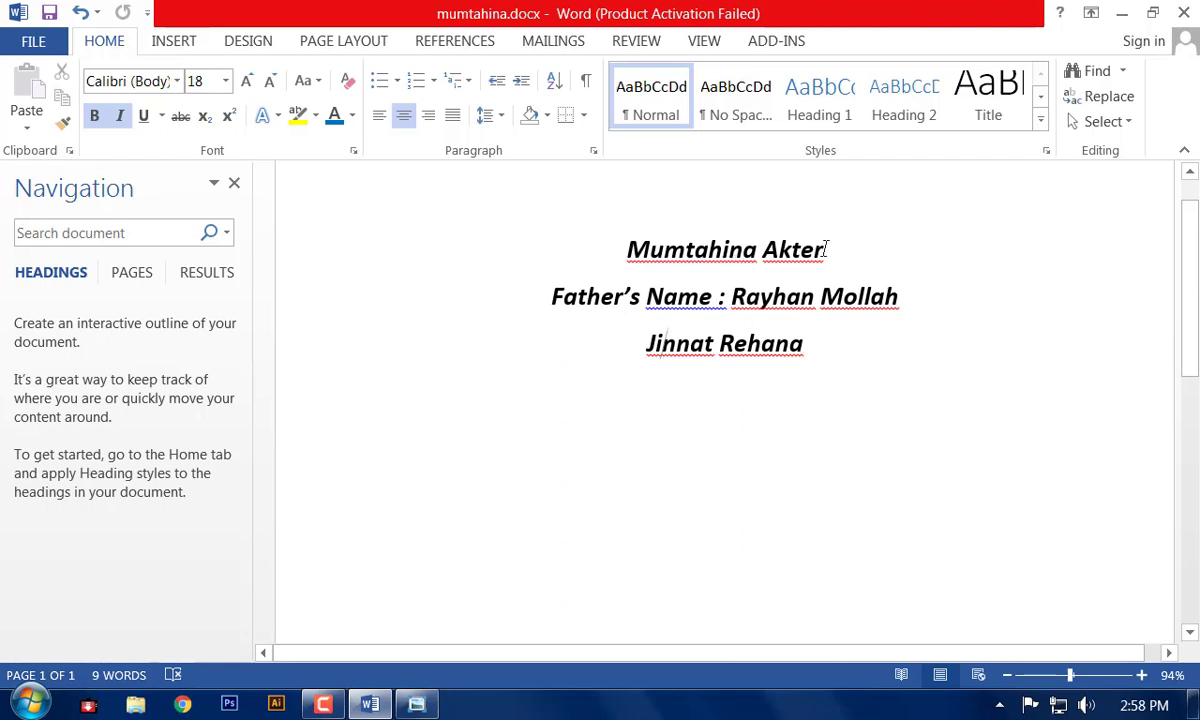
left_click_drag(888, 400, 524, 195)
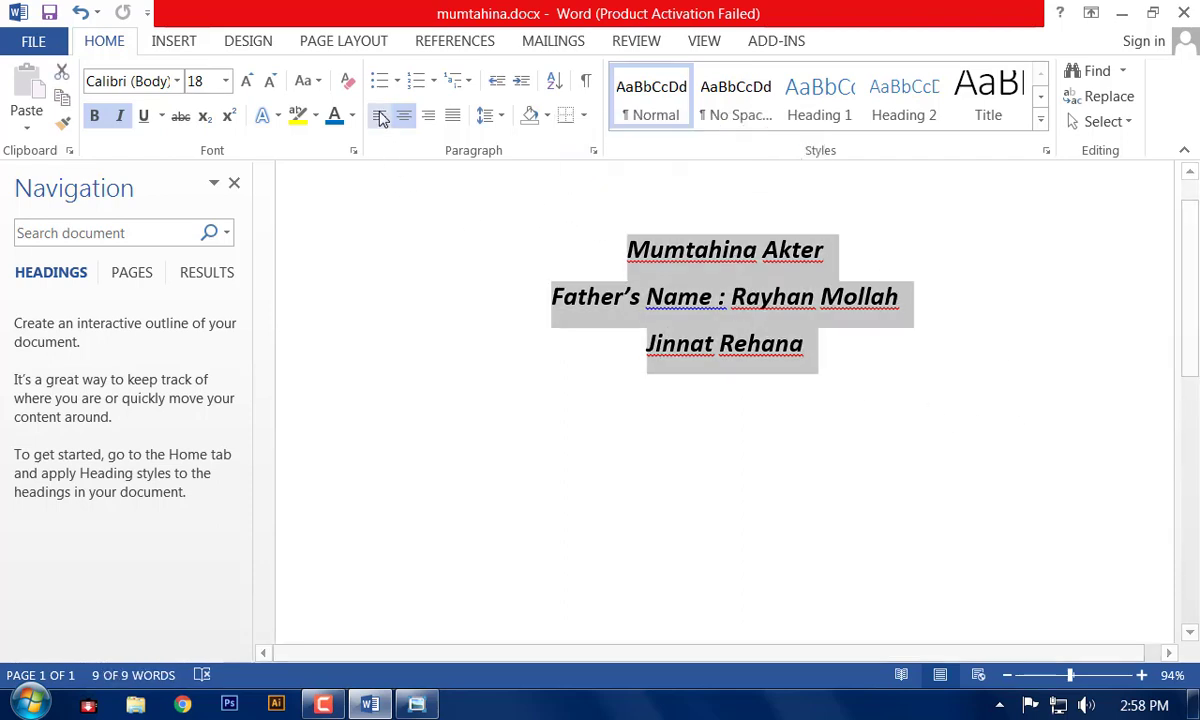
left_click(427, 116)
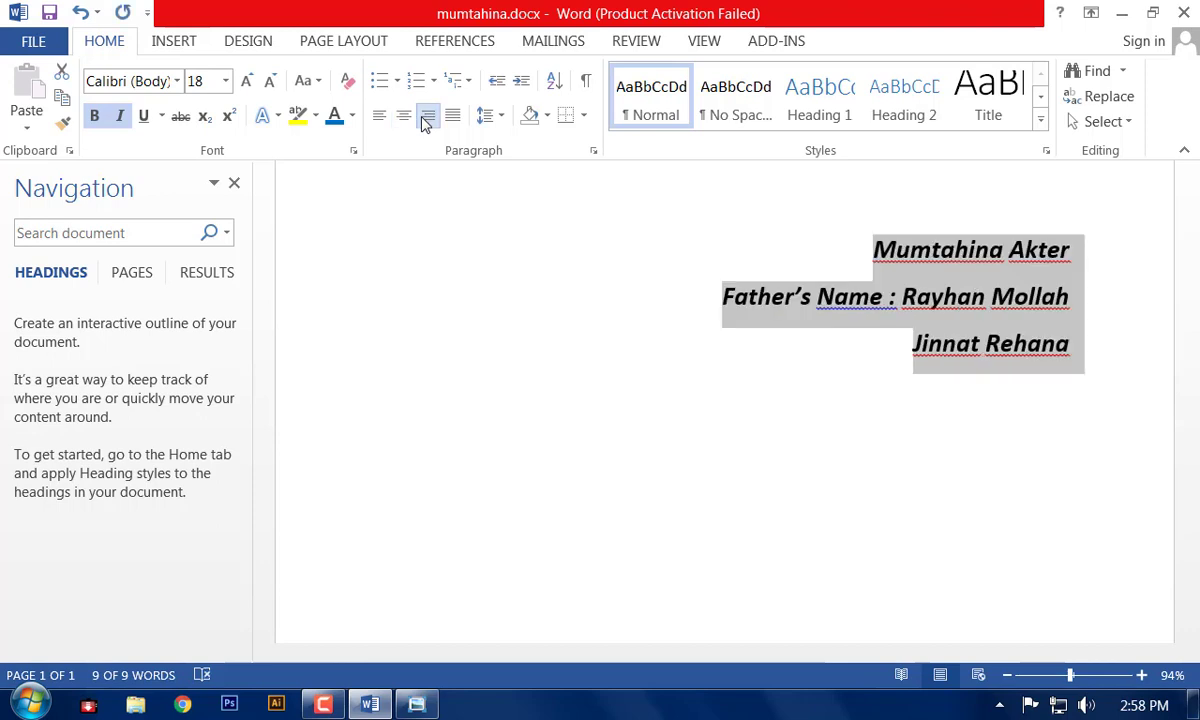
Cycle through Justify, Center and Align Right, settling on Align Left for the three lines
left_click(452, 116)
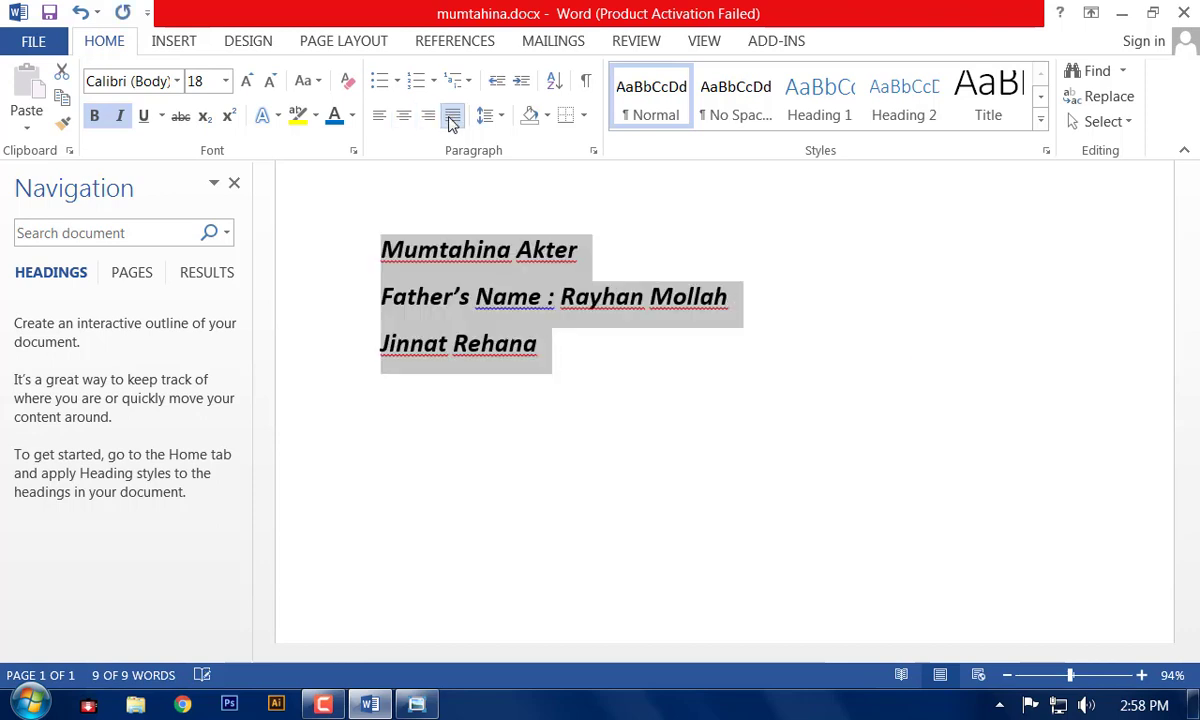
left_click(379, 117)
left_click(407, 119)
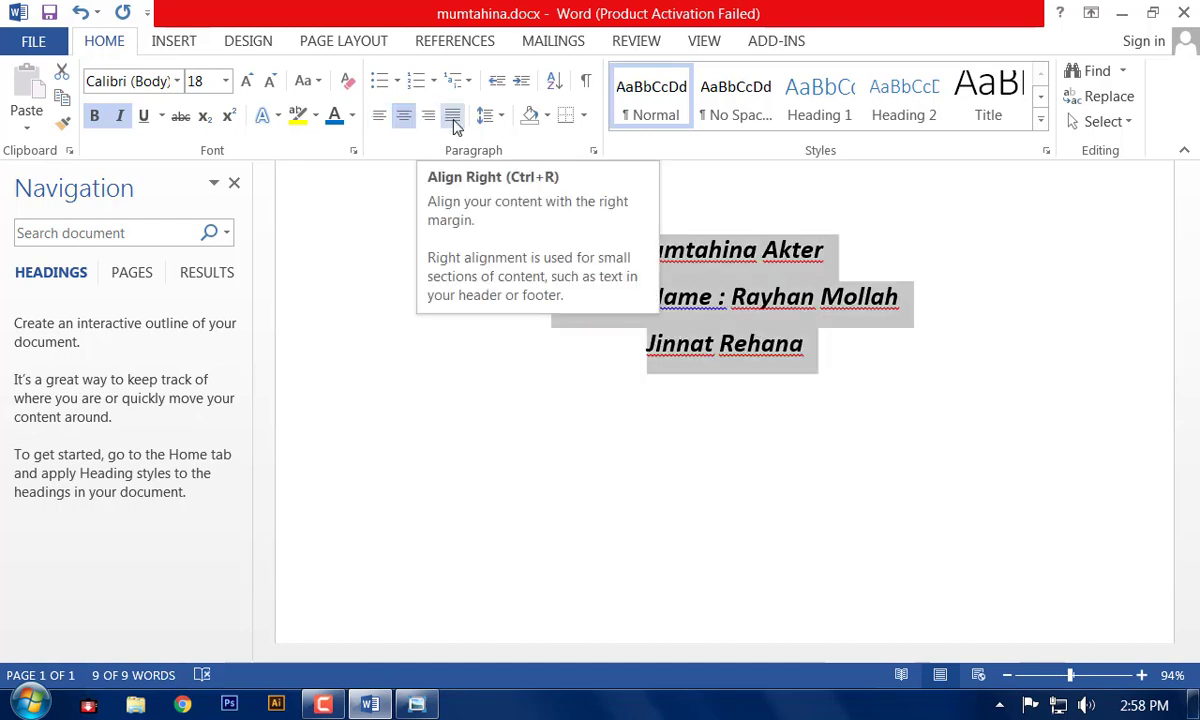
left_click(430, 118)
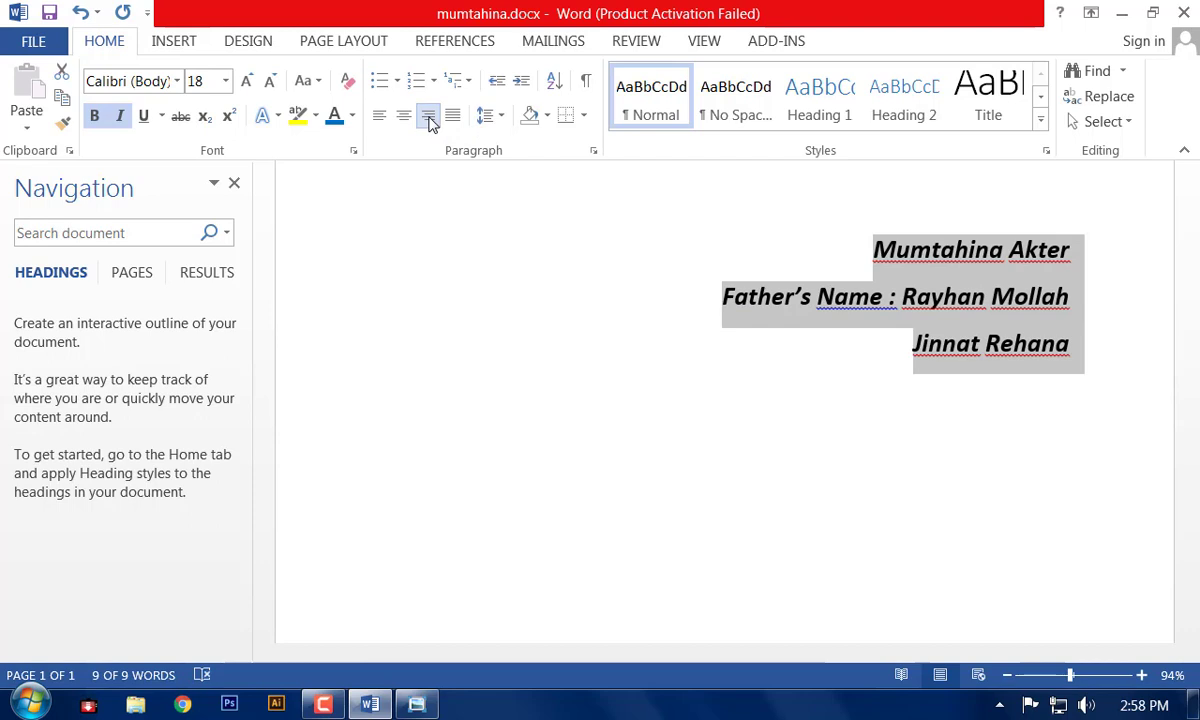
left_click(378, 116)
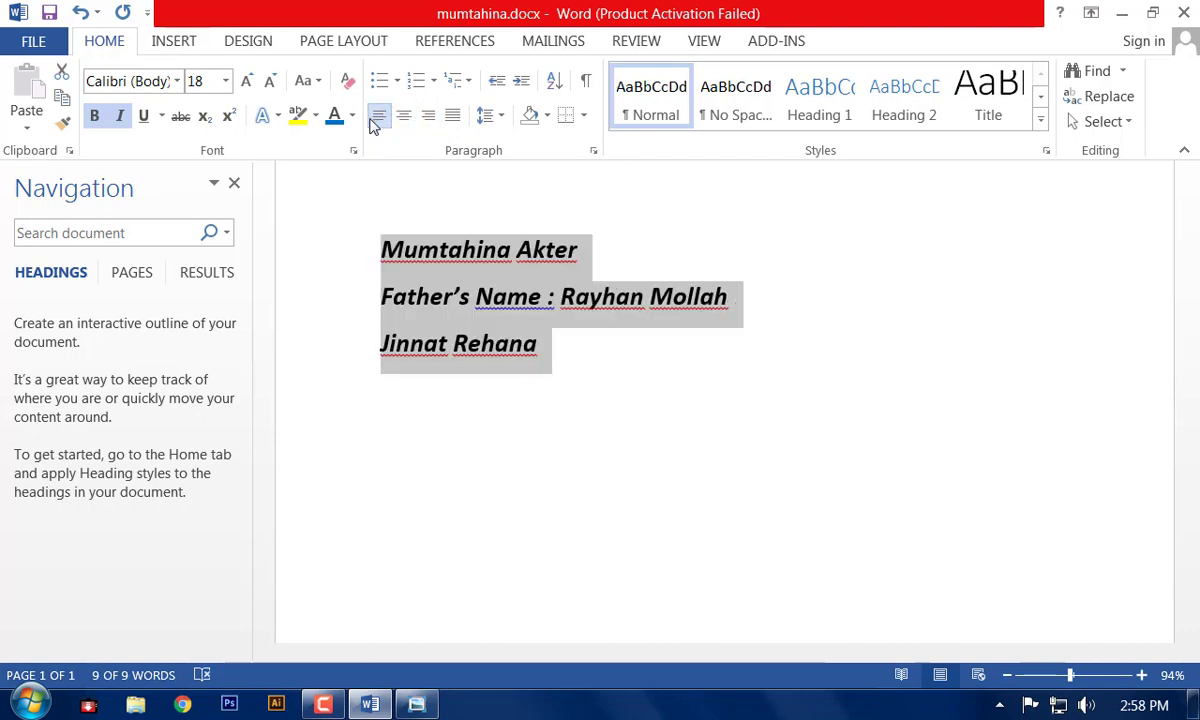
left_click(429, 118)
left_click(378, 126)
left_click(552, 303)
scroll(599, 330, "up", 1)
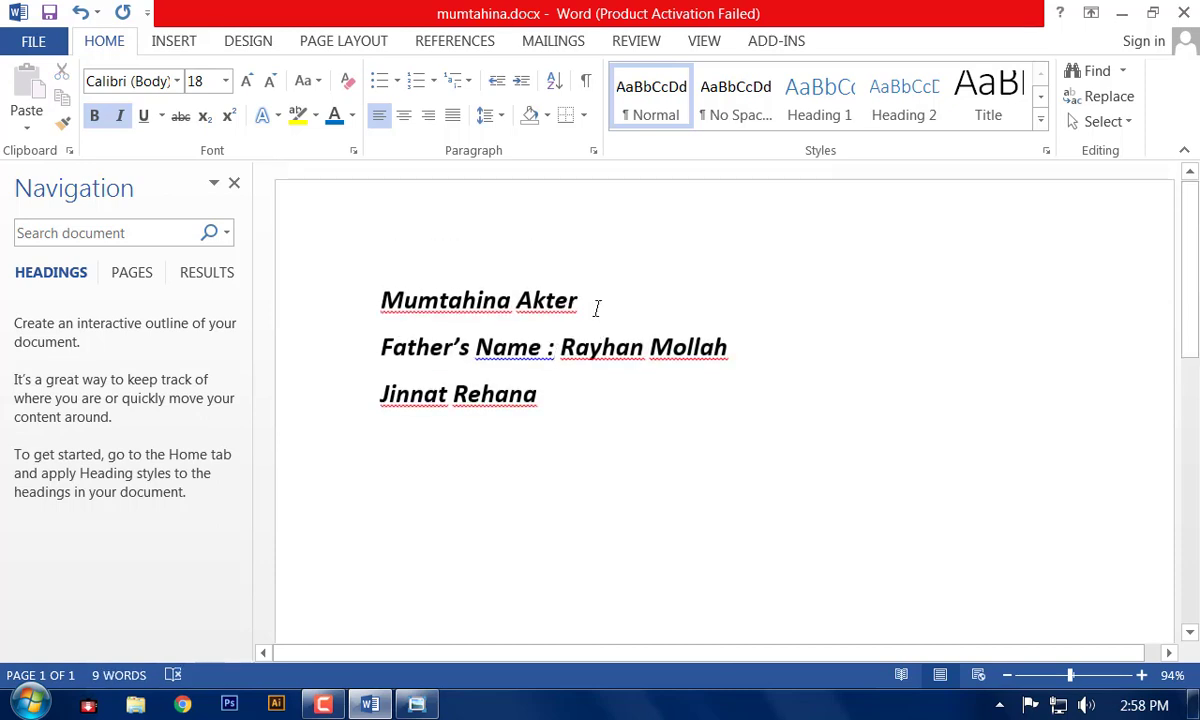
Apply a light-blue gradient text effect to the name on the first line
left_click_drag(597, 308, 412, 281)
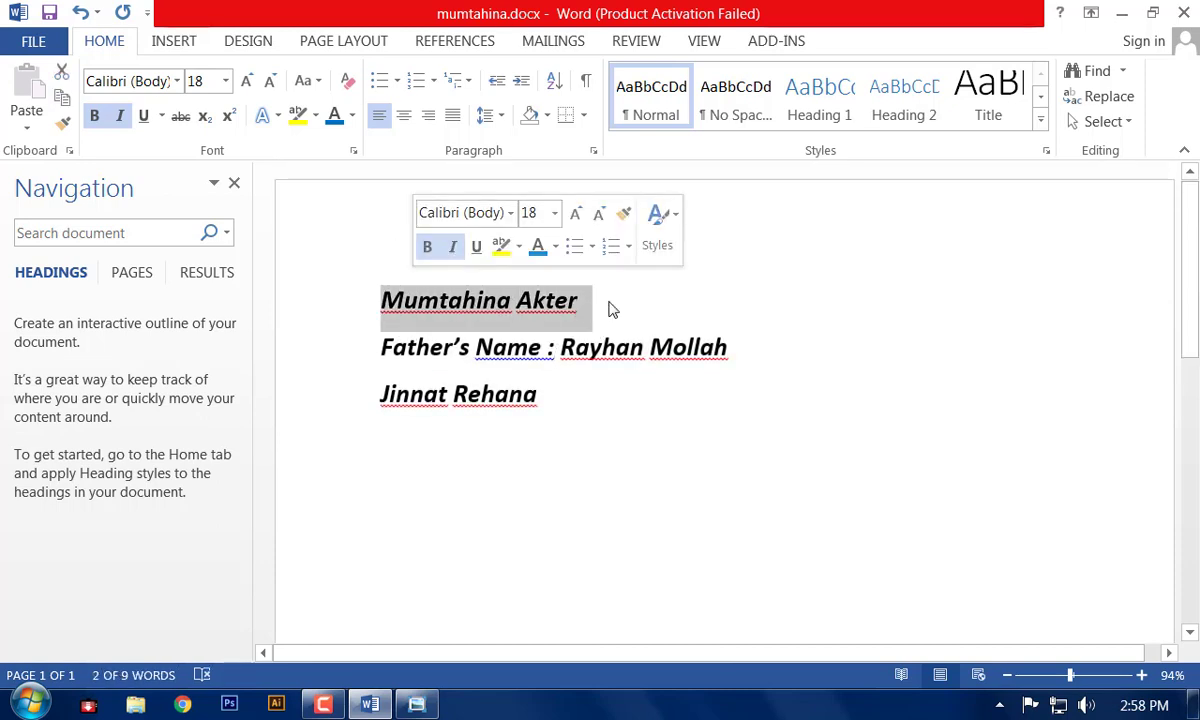
left_click_drag(583, 305, 380, 300)
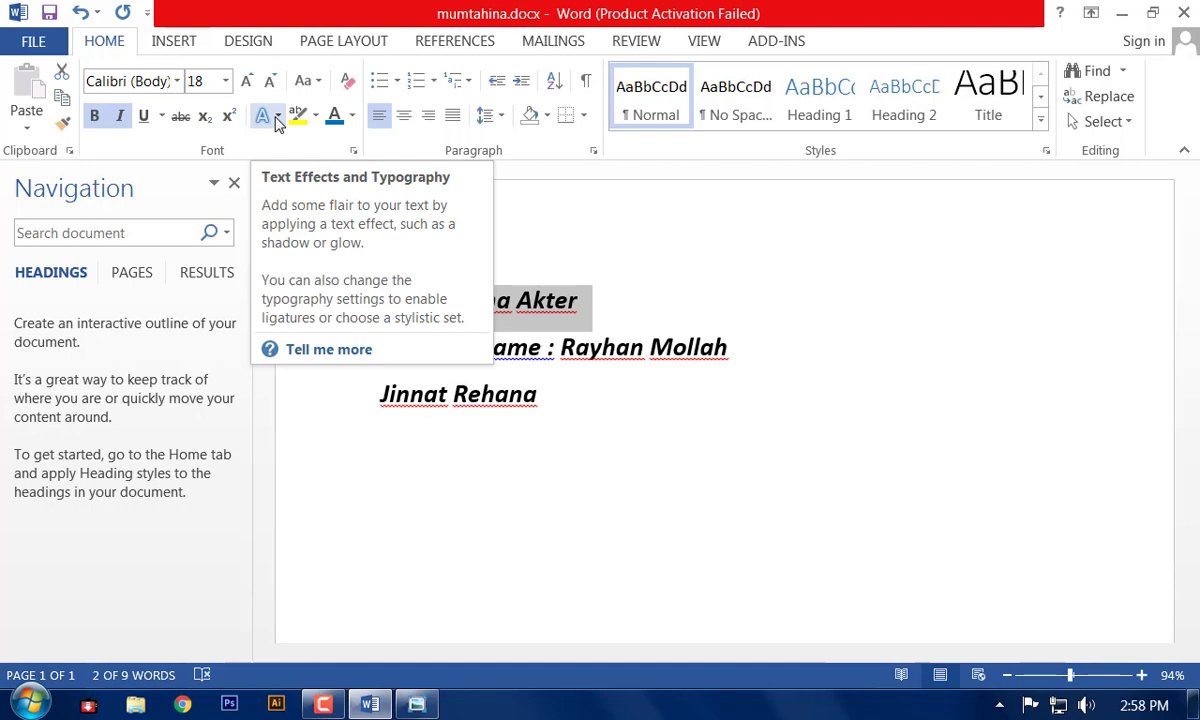
left_click(278, 117)
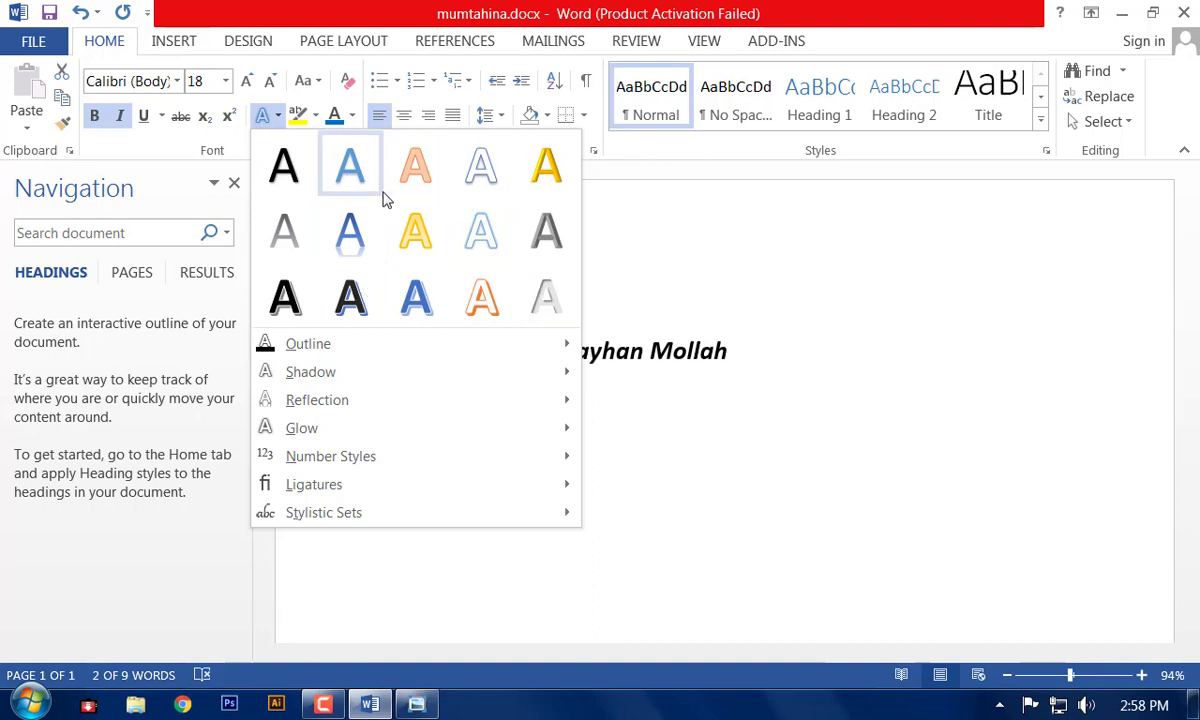
left_click(360, 183)
Tab the top name to the right, make it bold, and enlarge it from 18 to 28 pt
left_click(471, 337)
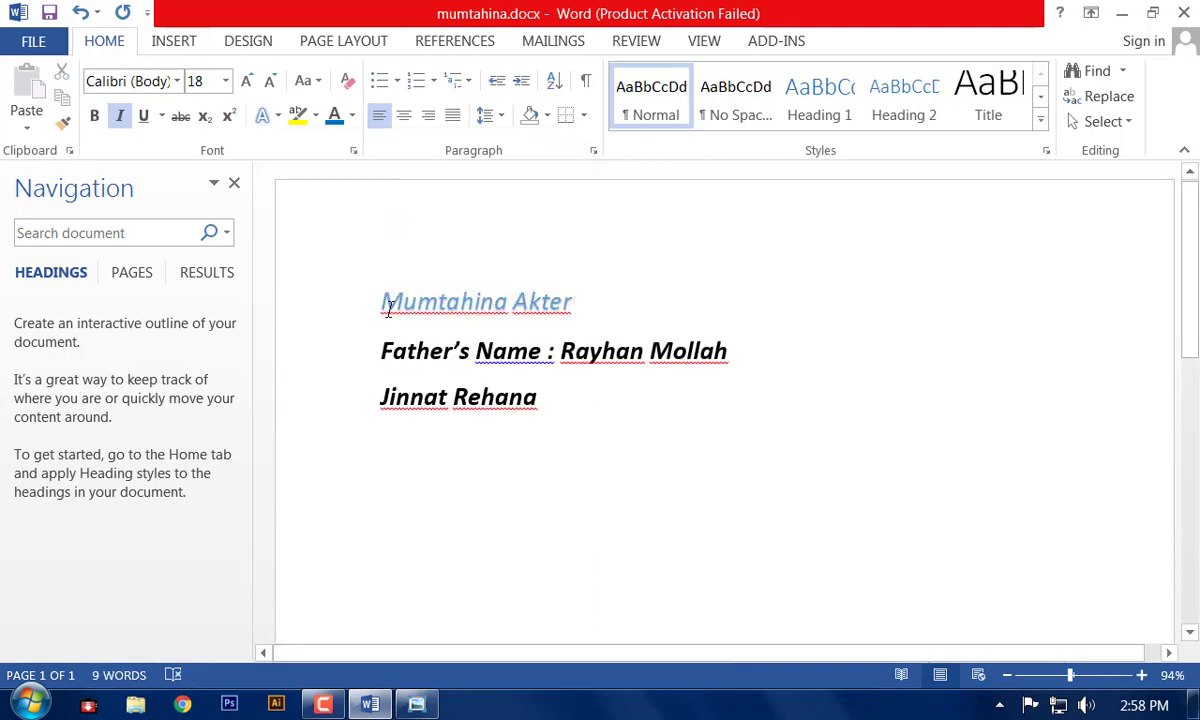
key("Tab")
key("Tab")
key("Tab")
key("Tab")
key("Tab")
key("Tab")
key("Tab")
key("Tab")
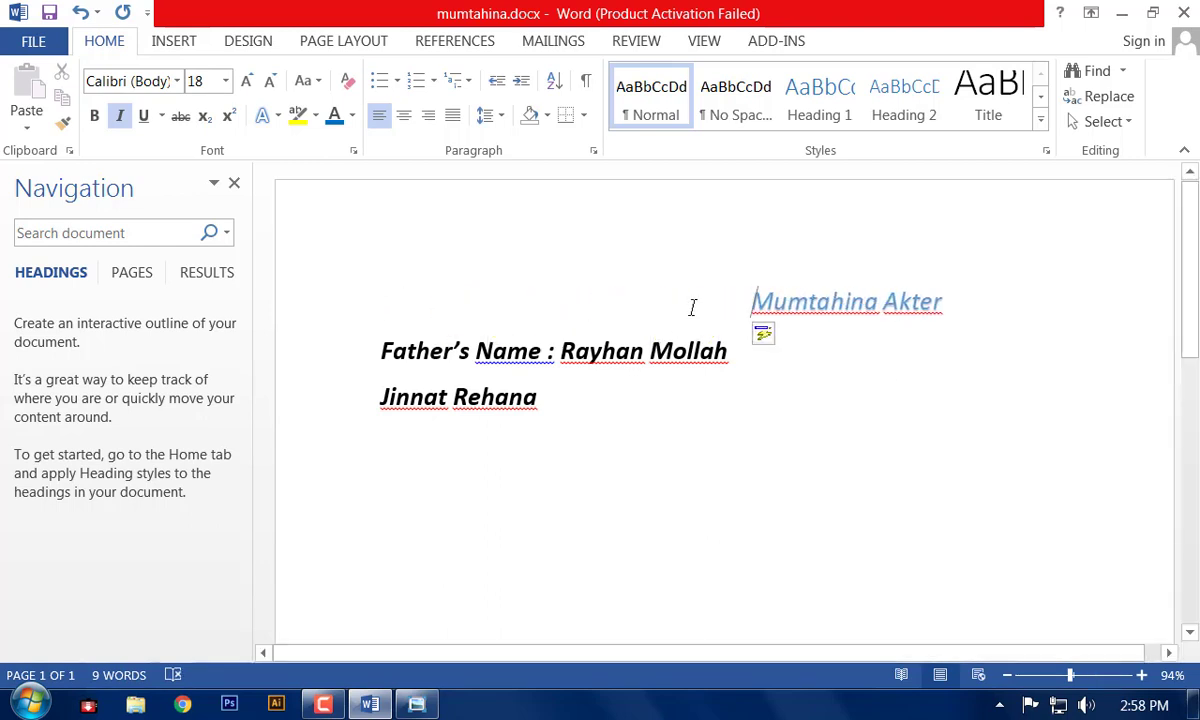
left_click_drag(754, 300, 953, 300)
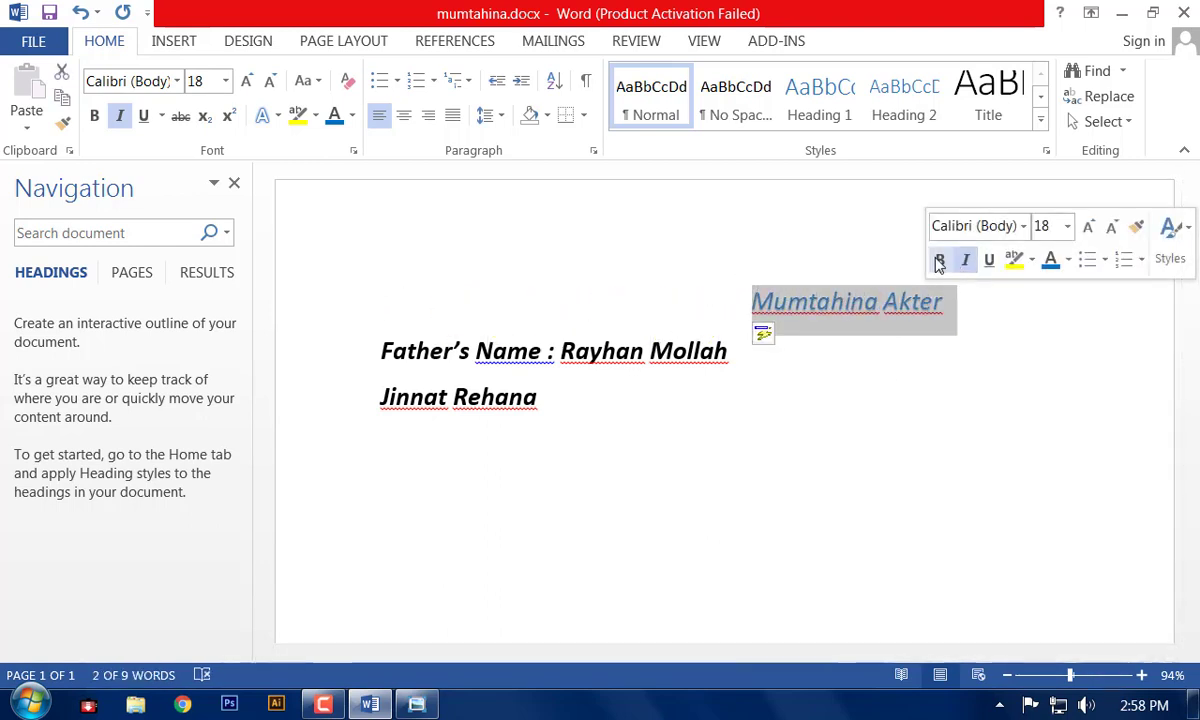
key("ctrl+b")
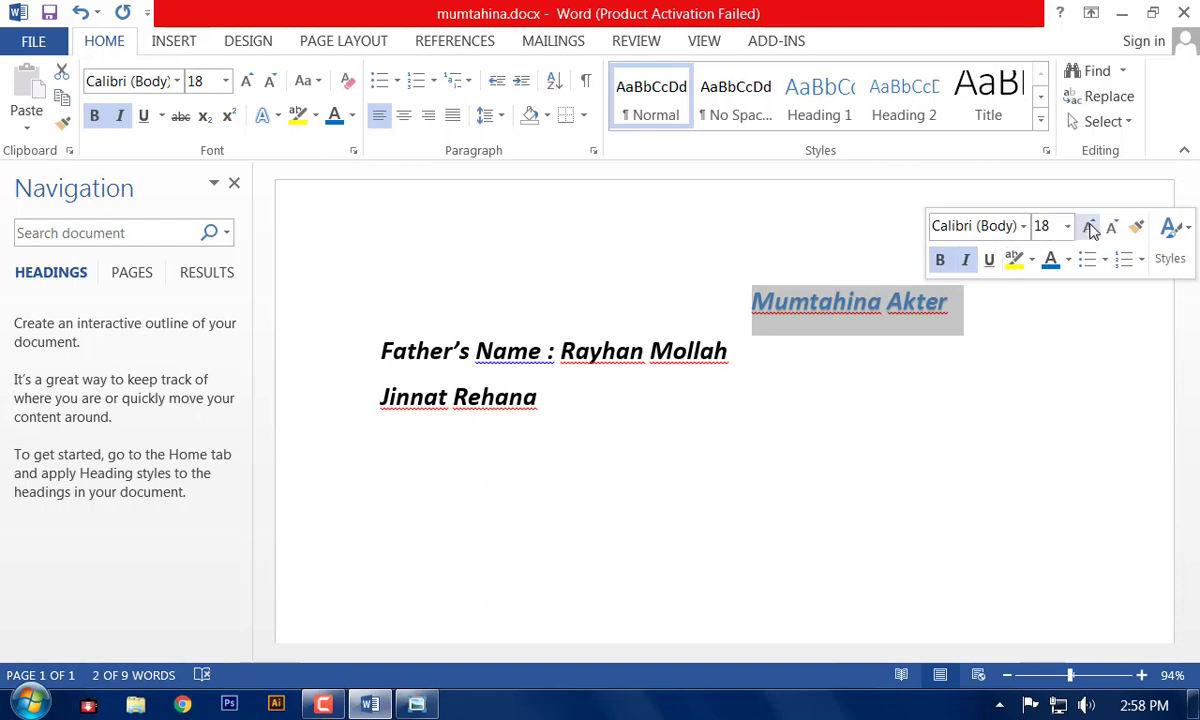
key("ctrl+shift+period")
key("ctrl+shift+period")
key("ctrl+shift+period")
key("ctrl+shift+period")
key("ctrl+shift+period")
left_click_drag(750, 308, 1048, 321)
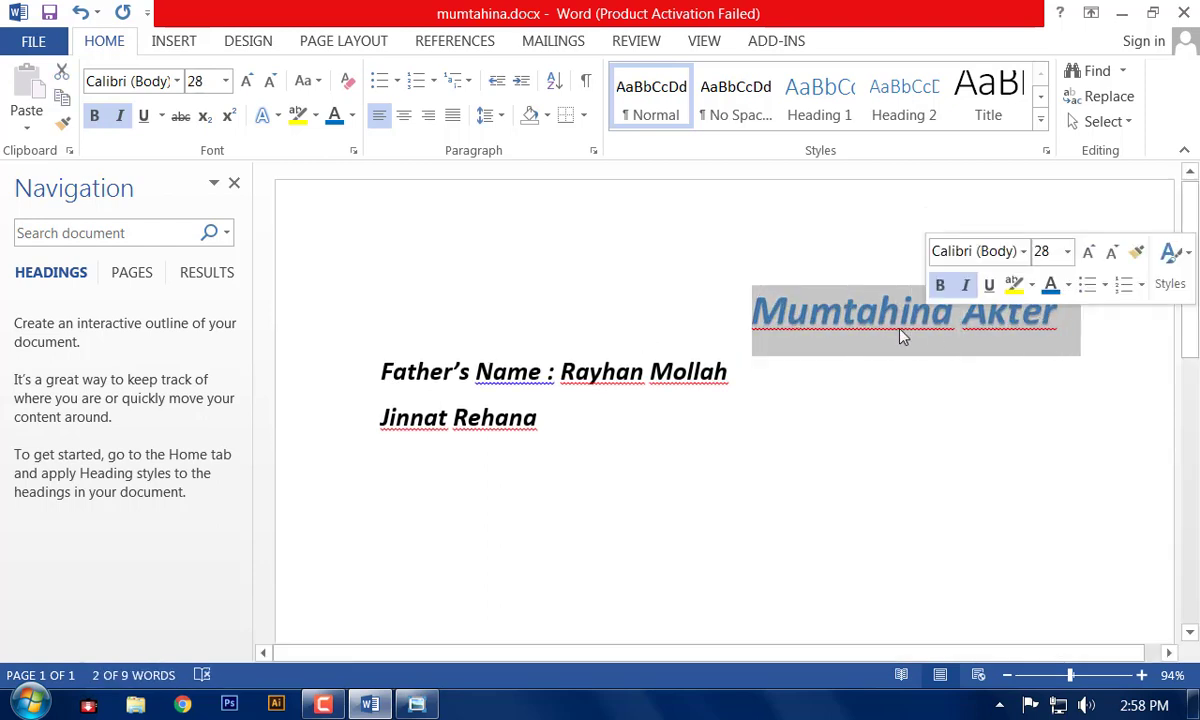
left_click(276, 118)
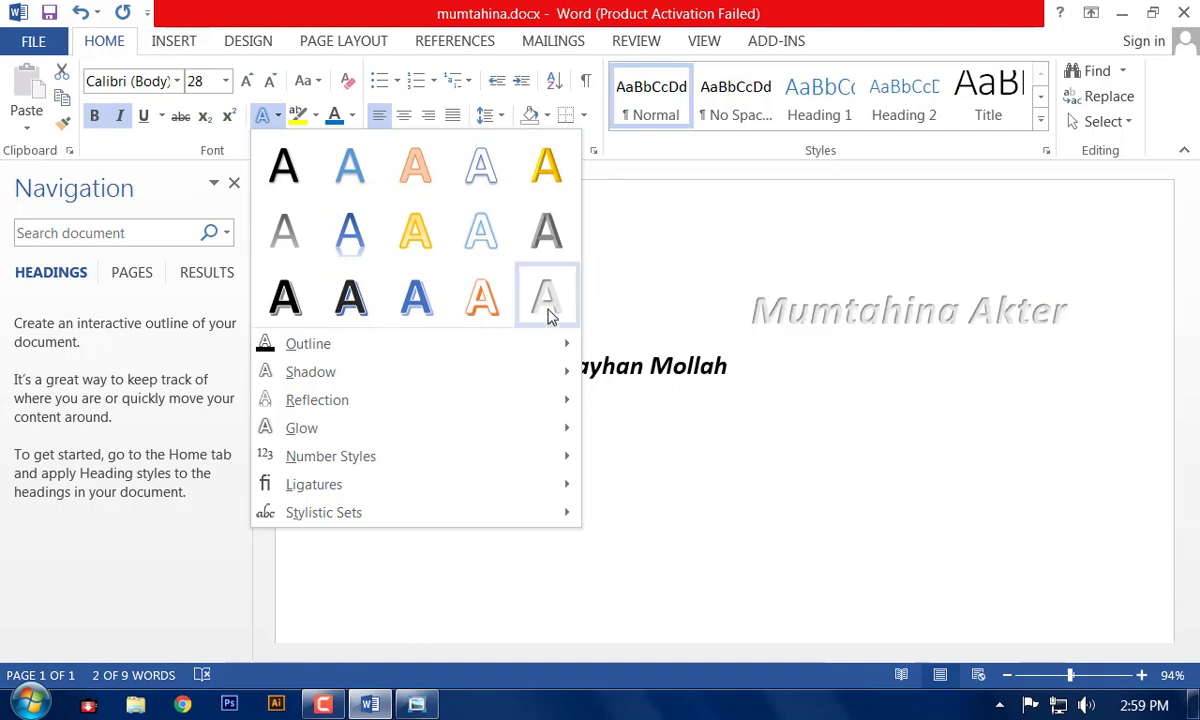
Give the name the Fill - White, Outline - Accent 2, Hard Shadow effect with a blue outline
left_click(481, 312)
left_click_drag(753, 318, 1045, 340)
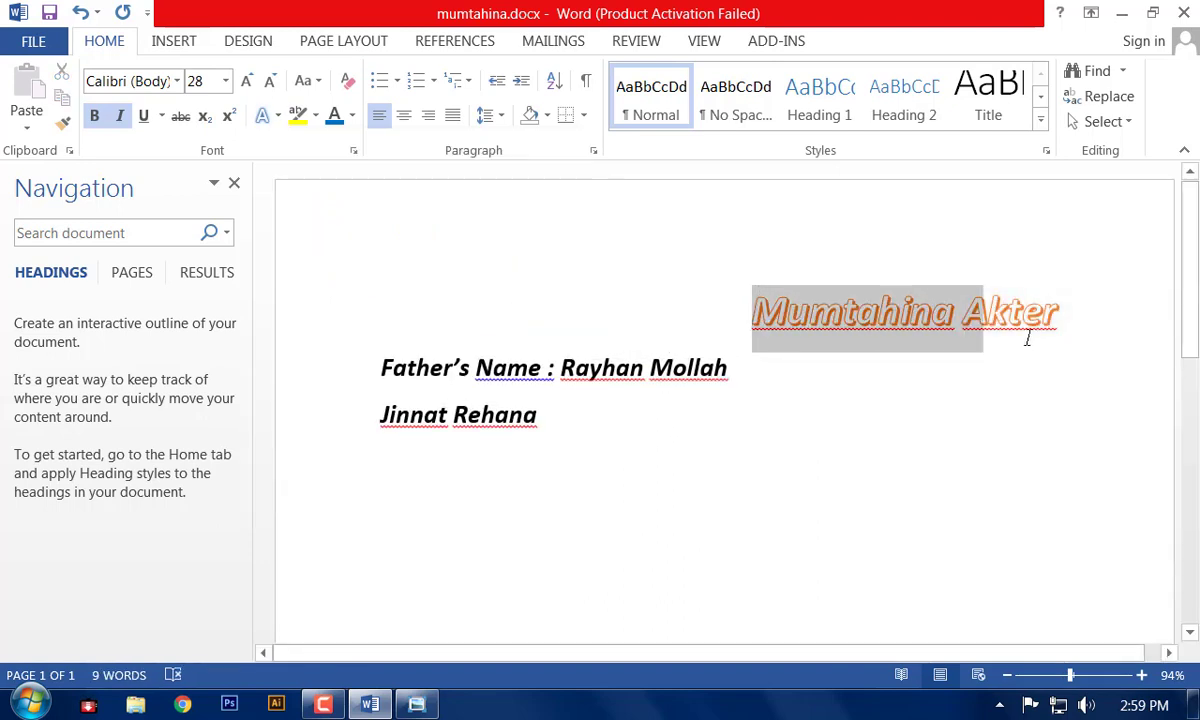
left_click(279, 112)
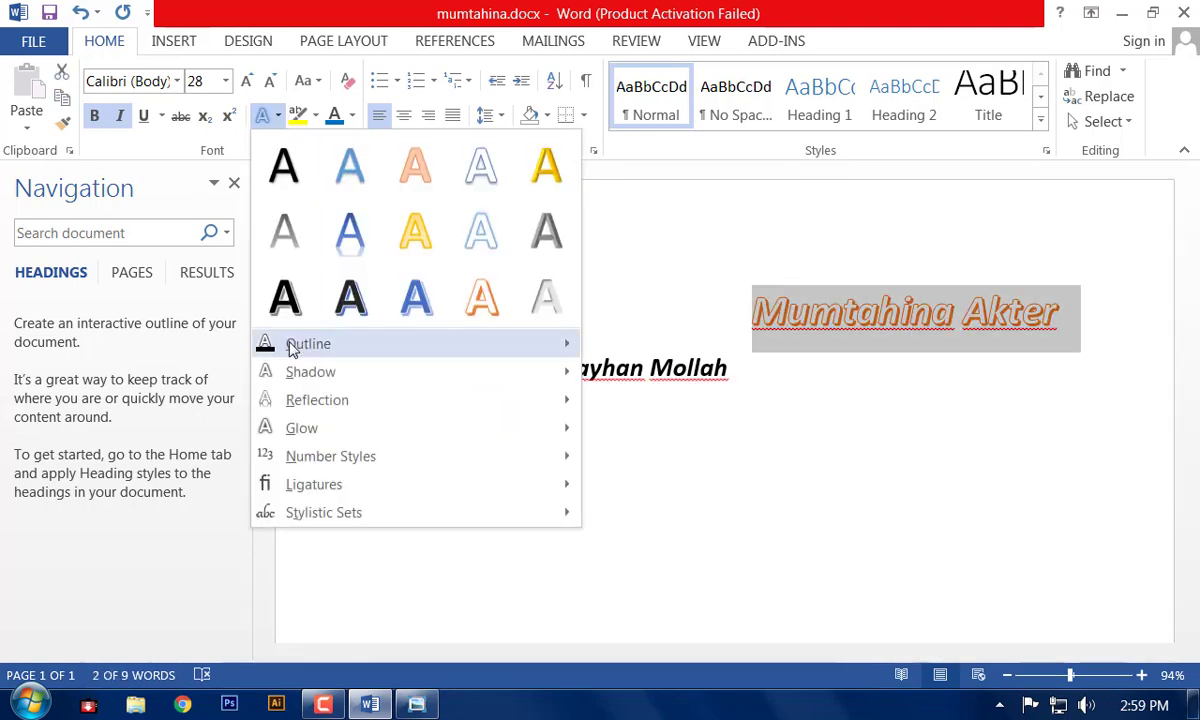
mouse_move(337, 345)
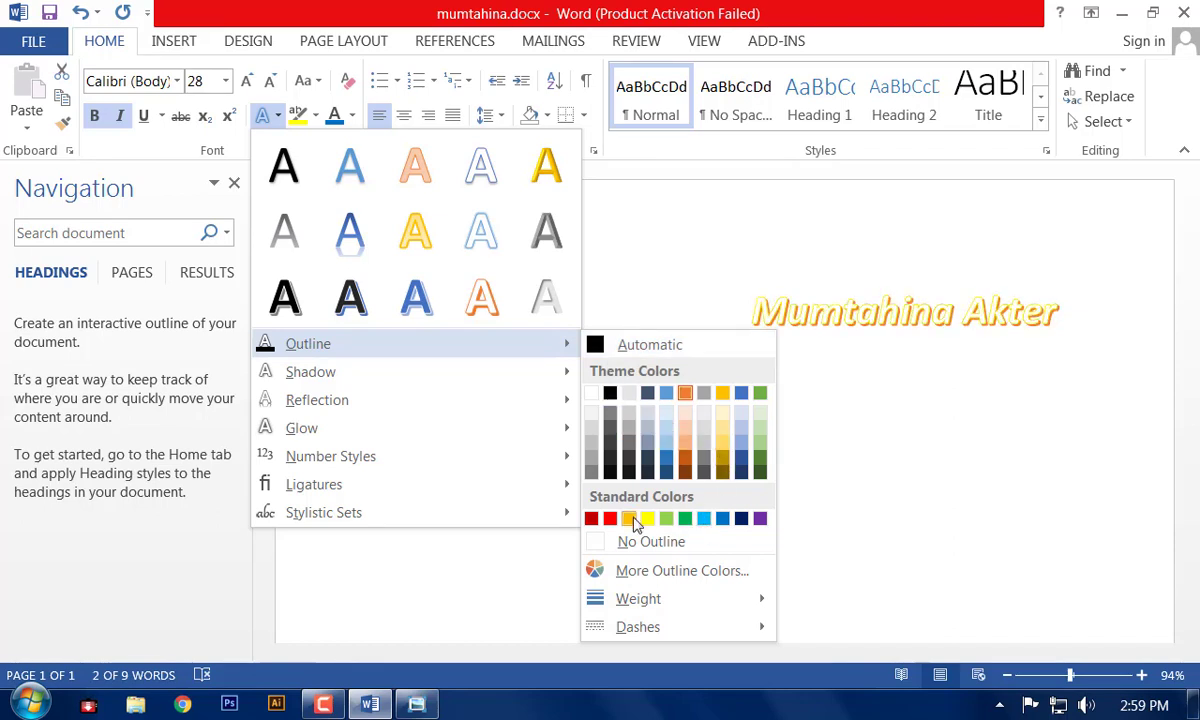
left_click(741, 394)
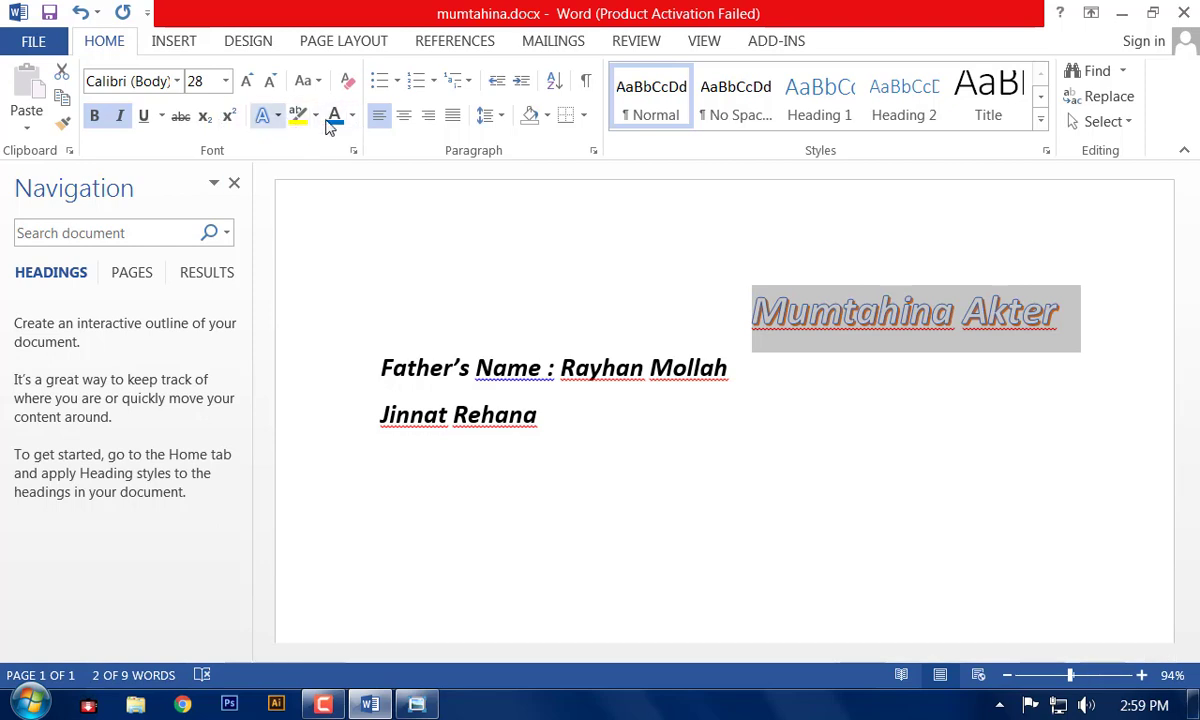
Bring up the Text Effects shadow presets for the name
left_click(274, 120)
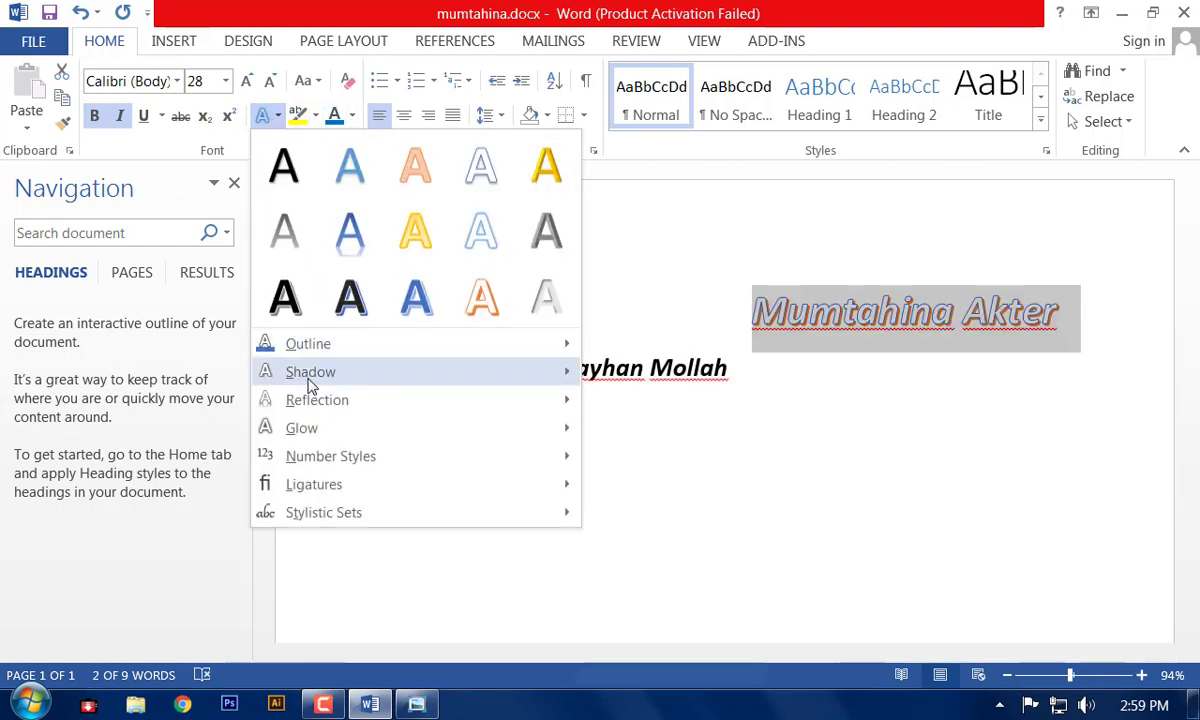
mouse_move(325, 378)
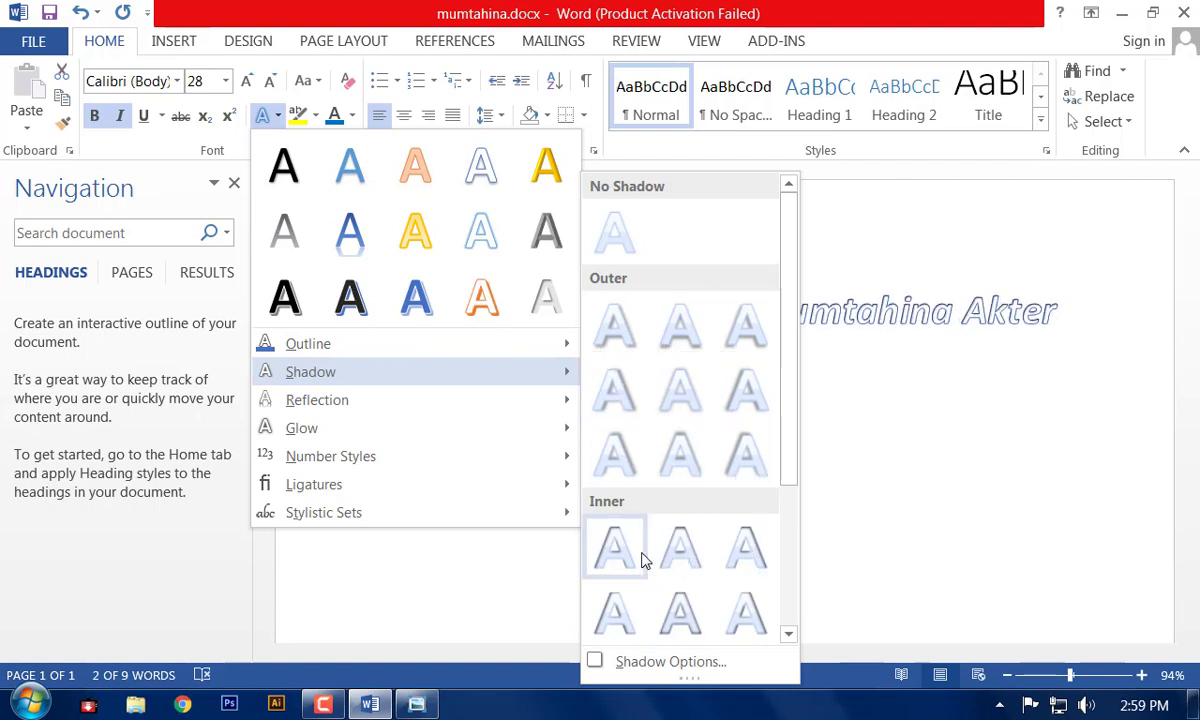
scroll(613, 420, "down", 3)
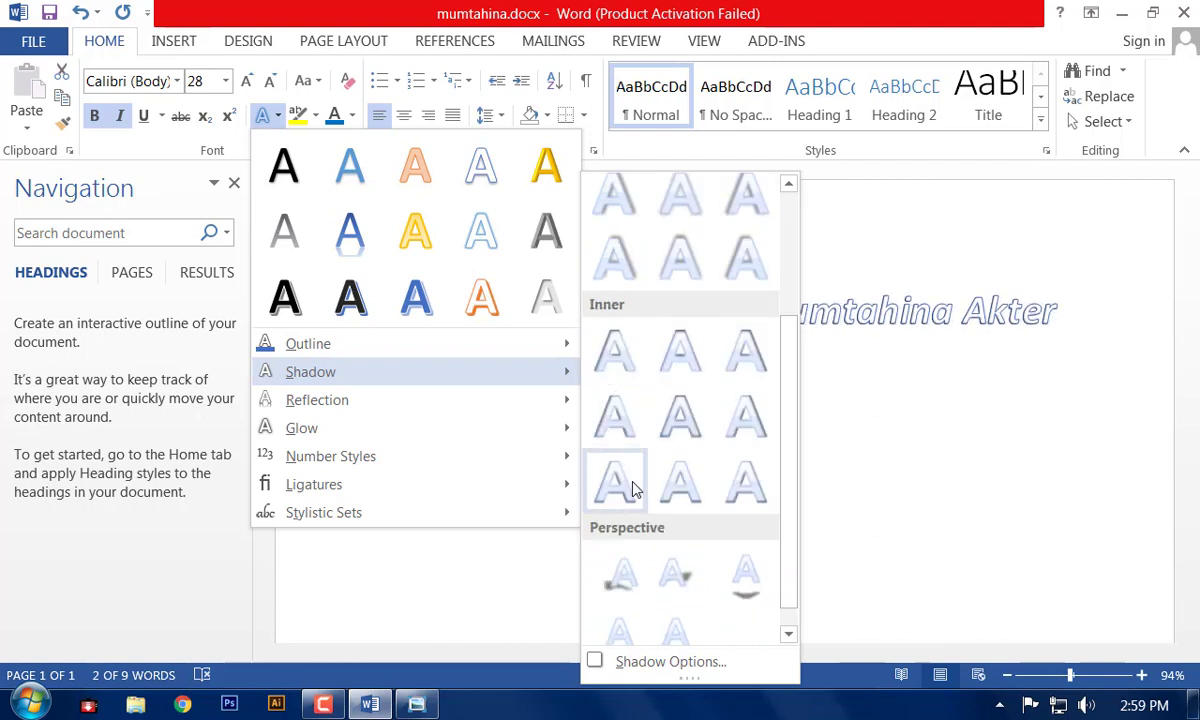
scroll(620, 540, "down", 1)
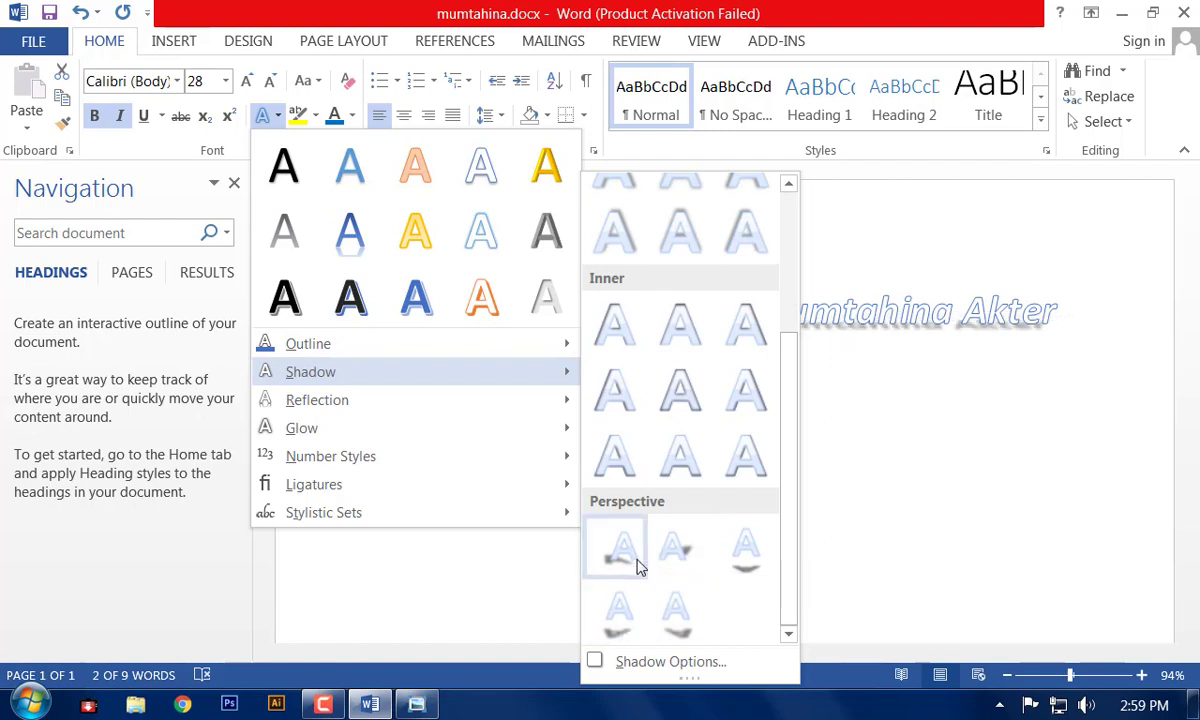
Keep the shadow and apply the third Individual stylistic set to the name heading
left_click(673, 563)
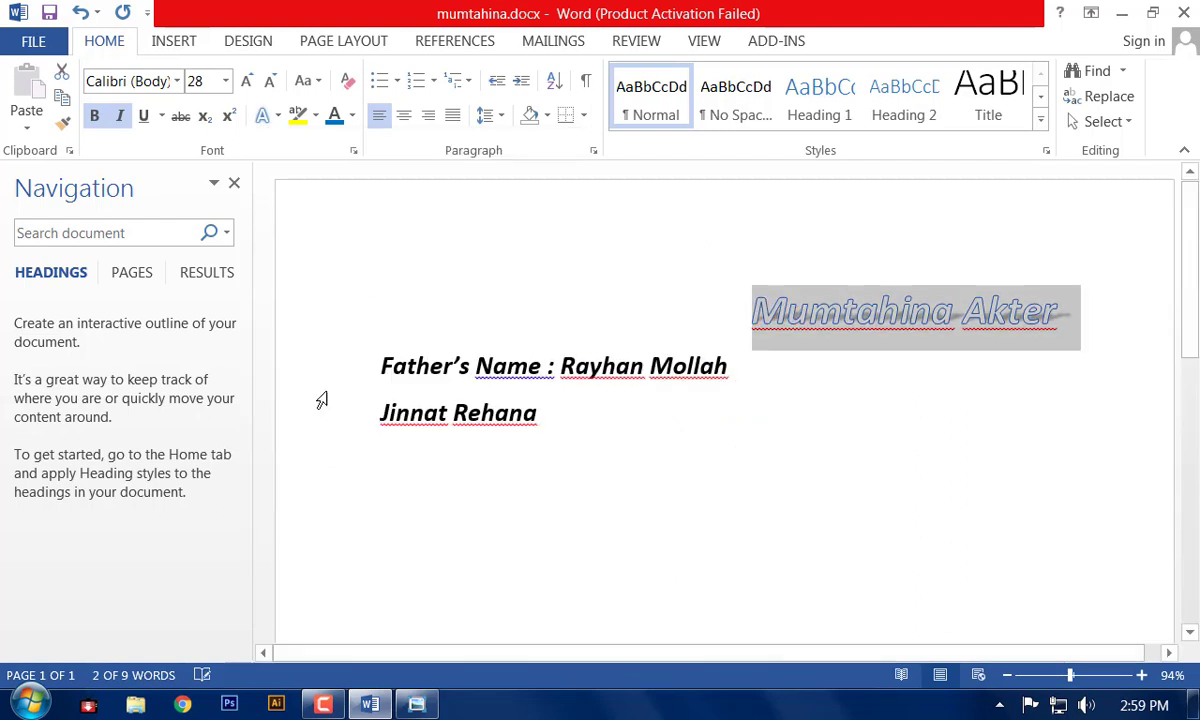
left_click(272, 117)
mouse_move(350, 400)
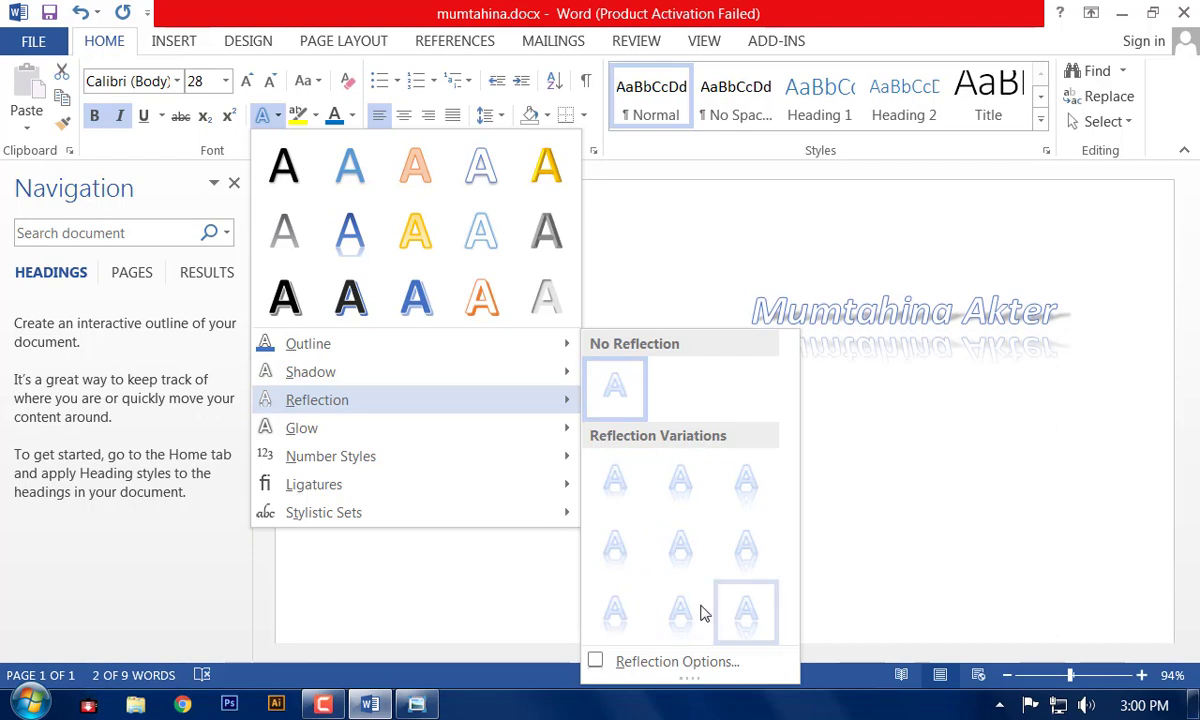
mouse_move(471, 455)
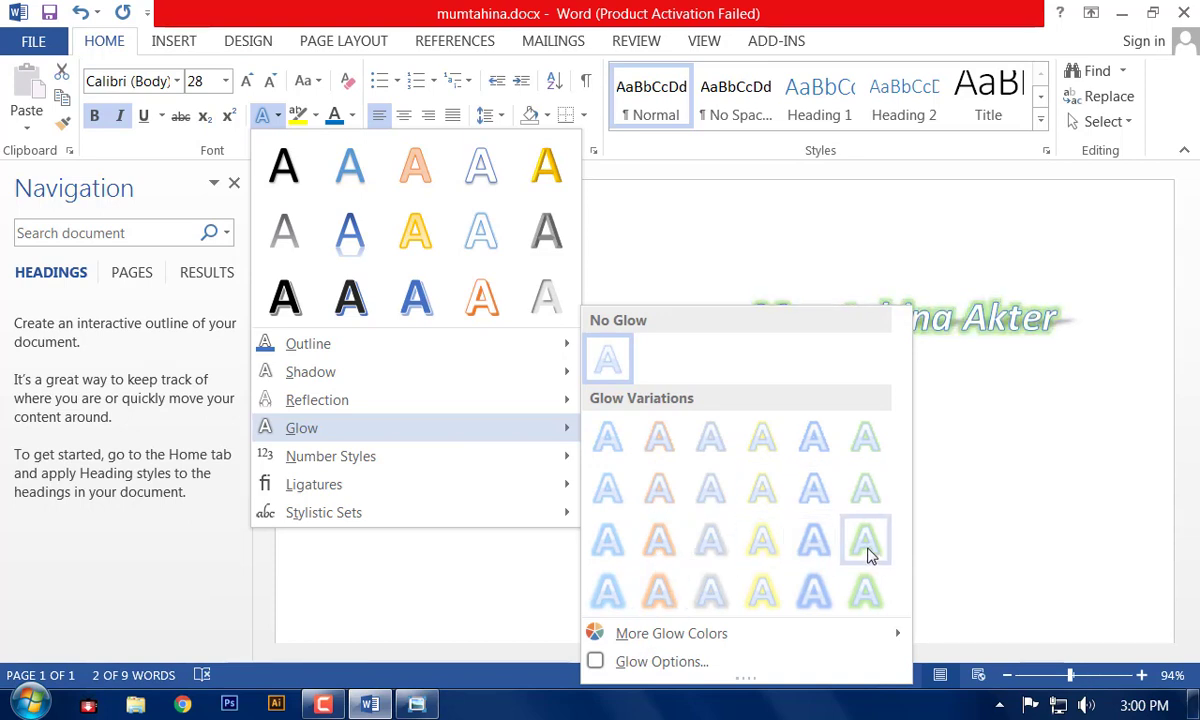
mouse_move(520, 466)
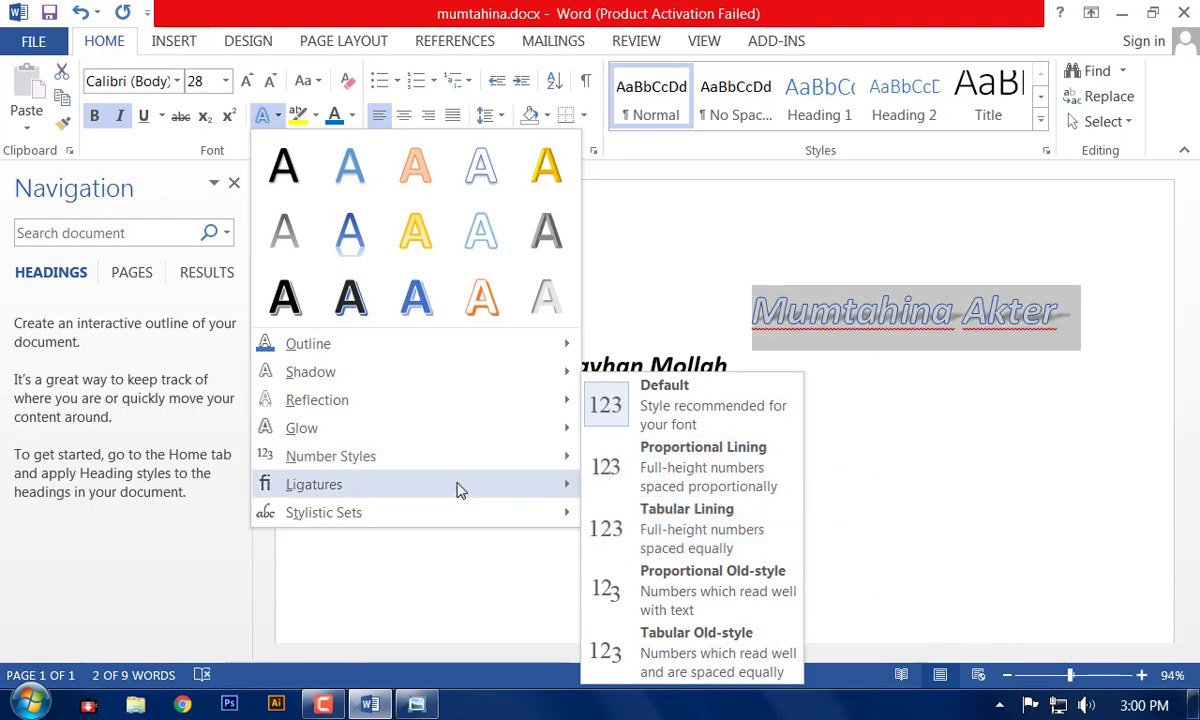
mouse_move(474, 488)
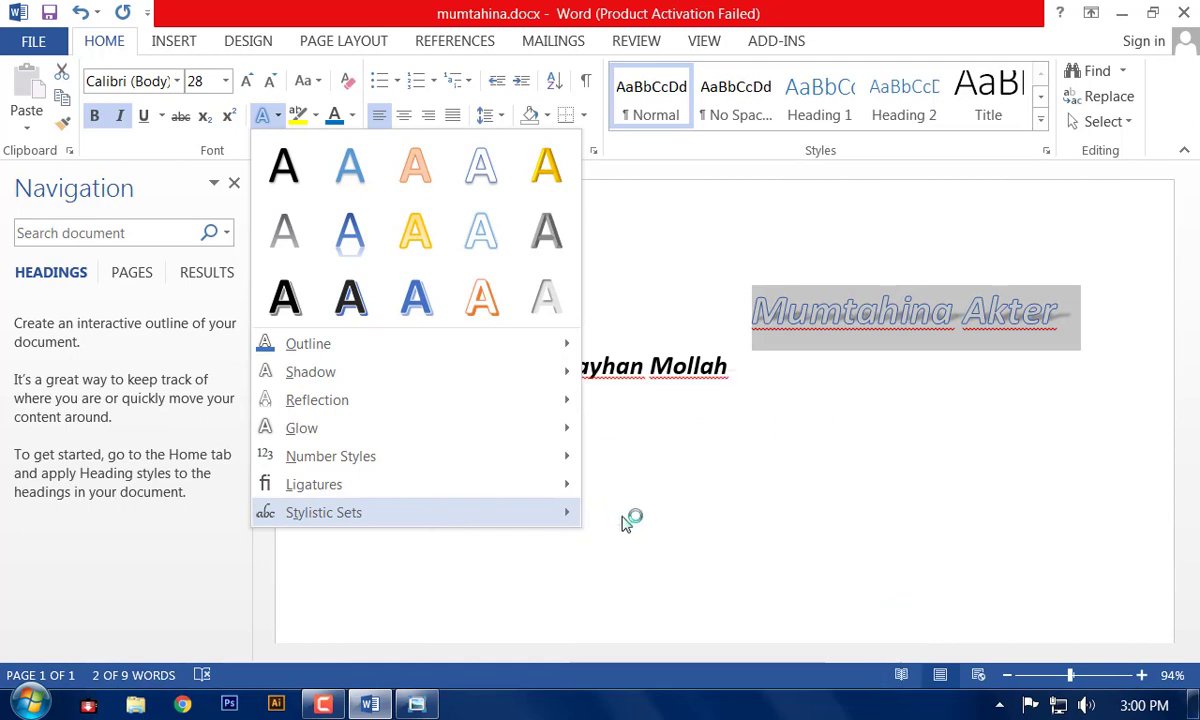
mouse_move(560, 512)
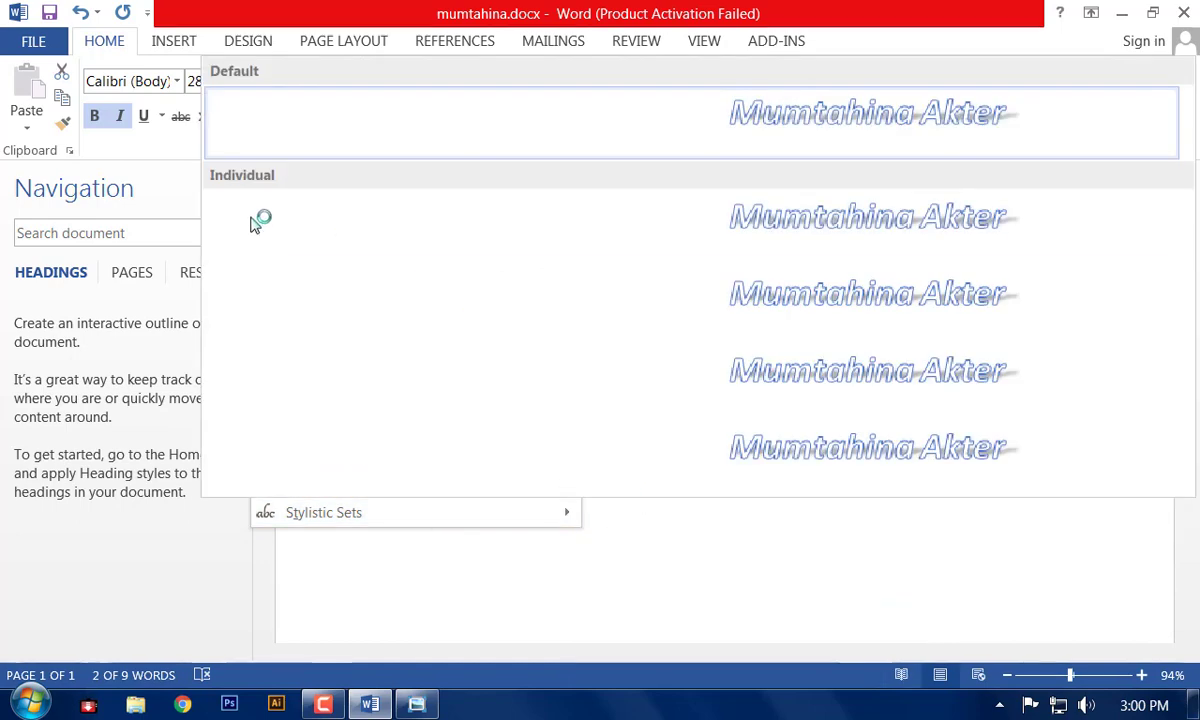
left_click(778, 396)
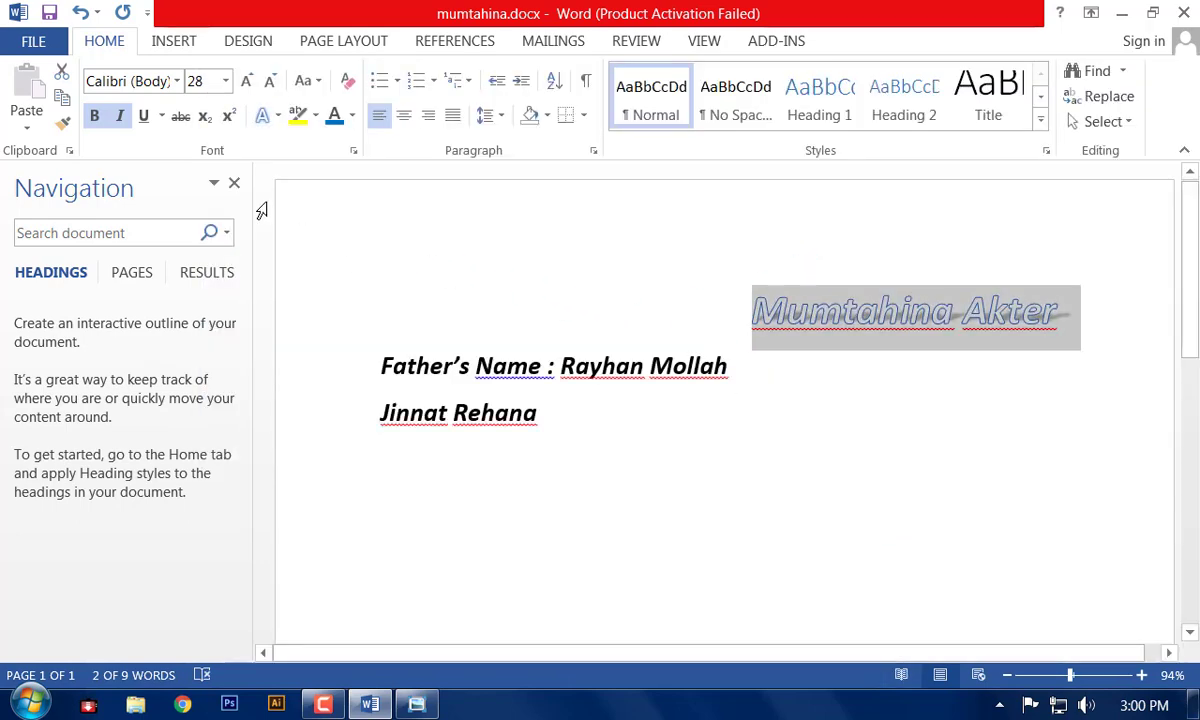
left_click(733, 303)
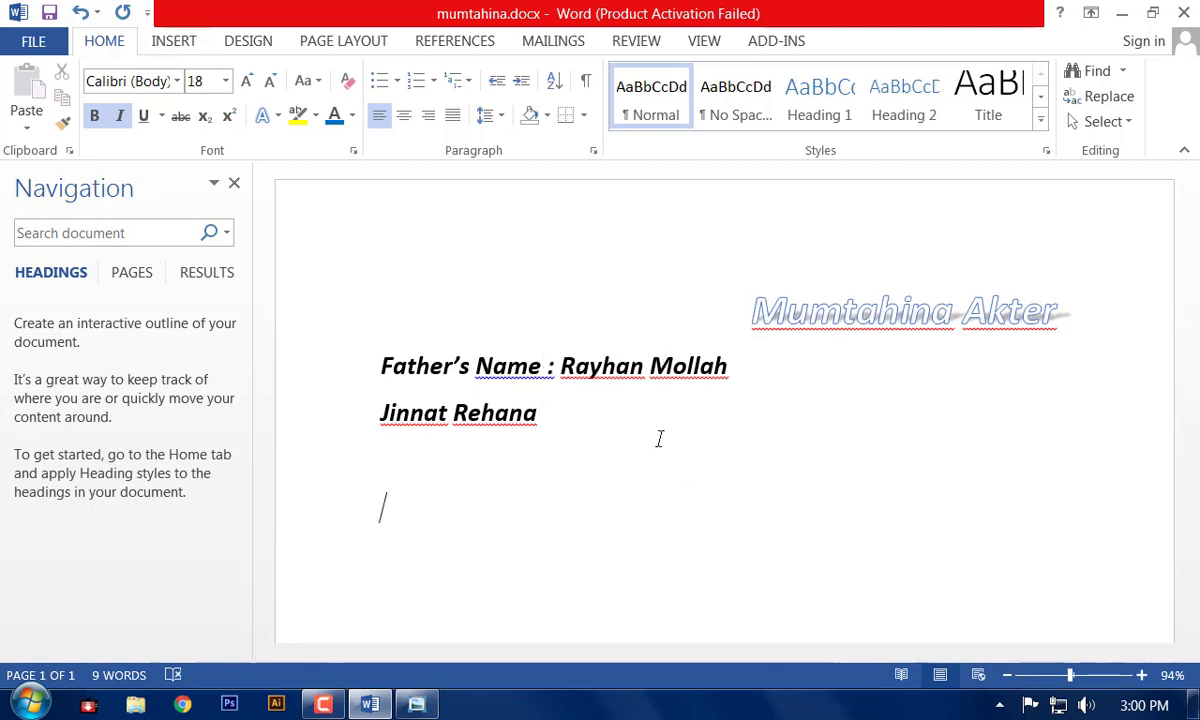
Type 200 on the empty line and strike it through
type("2090")
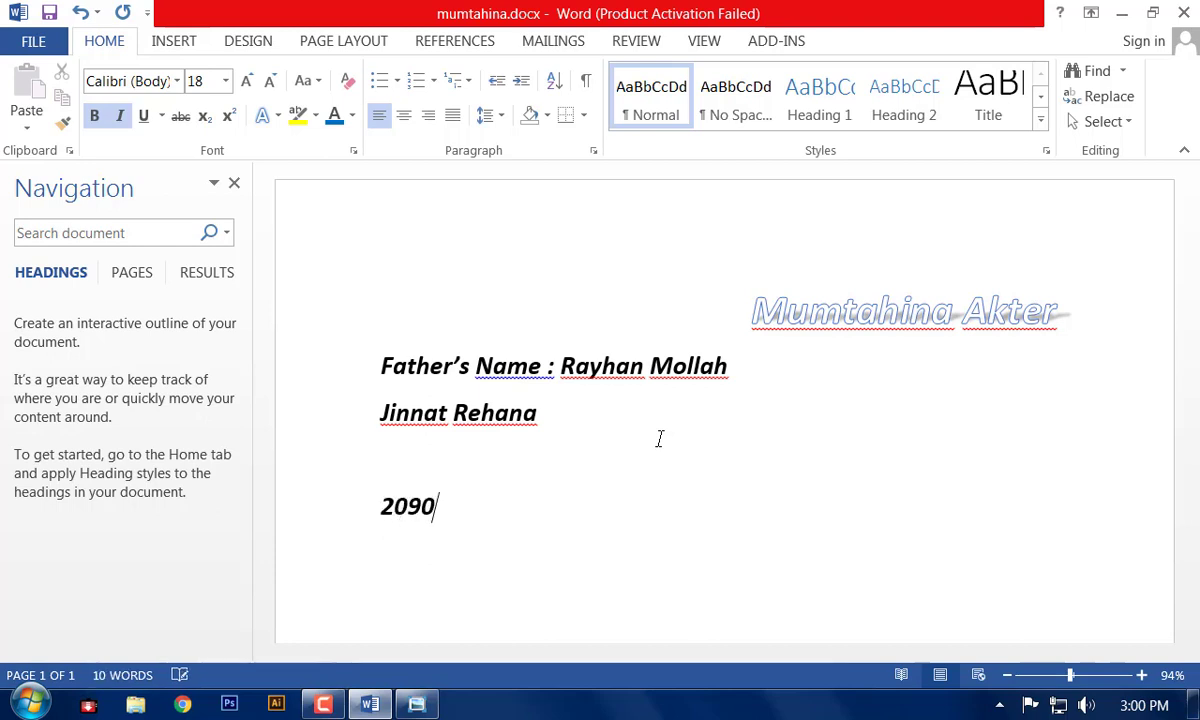
key("BackSpace")
key("BackSpace")
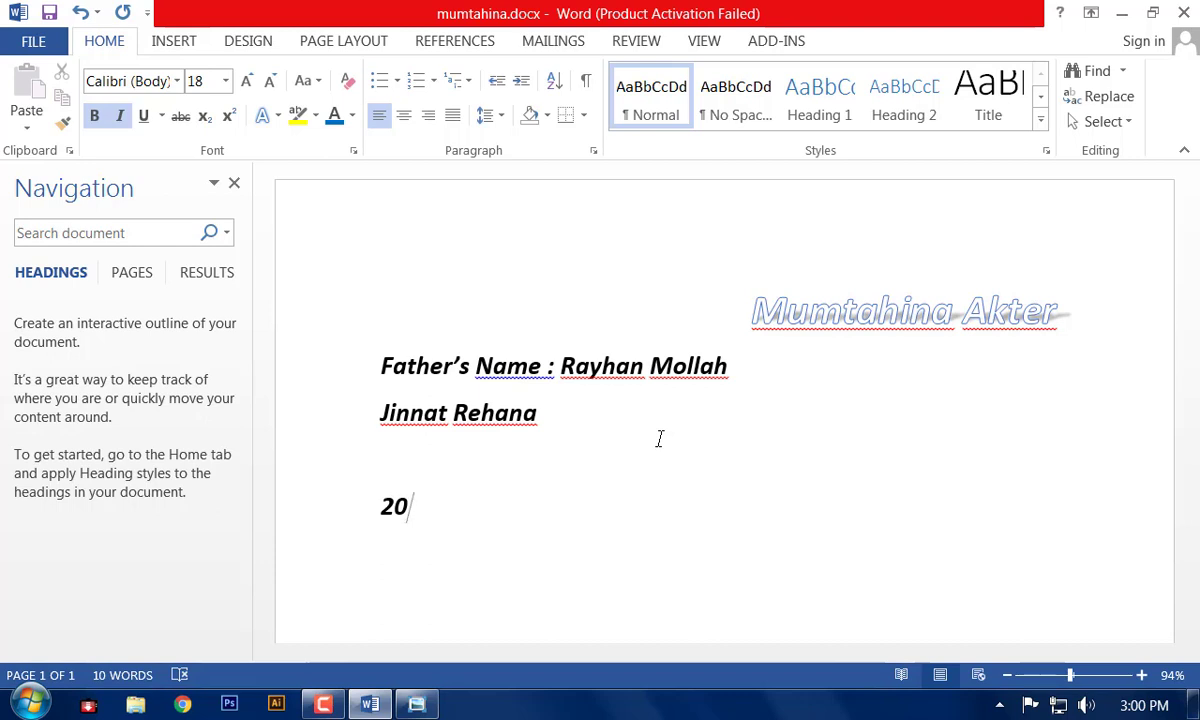
type("0")
left_click_drag(437, 506, 362, 502)
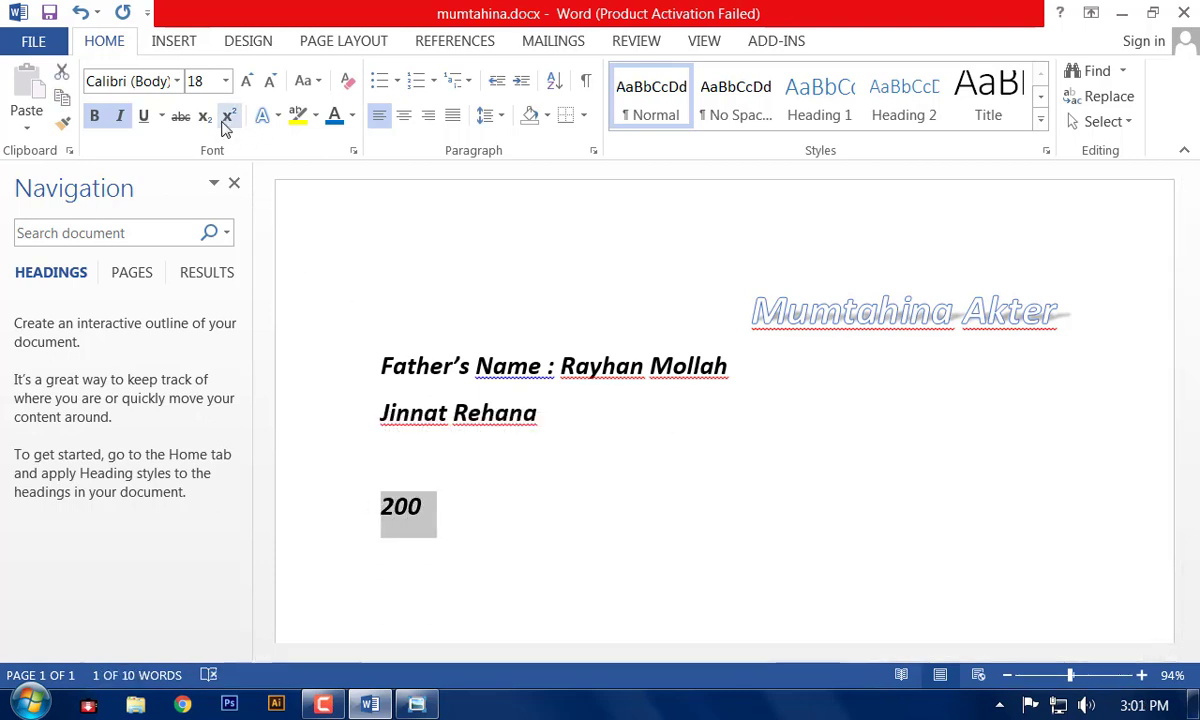
left_click(180, 116)
Follow the struck-through 200 with 'tk' without strikethrough, and add '180 tk' below
left_click(491, 521)
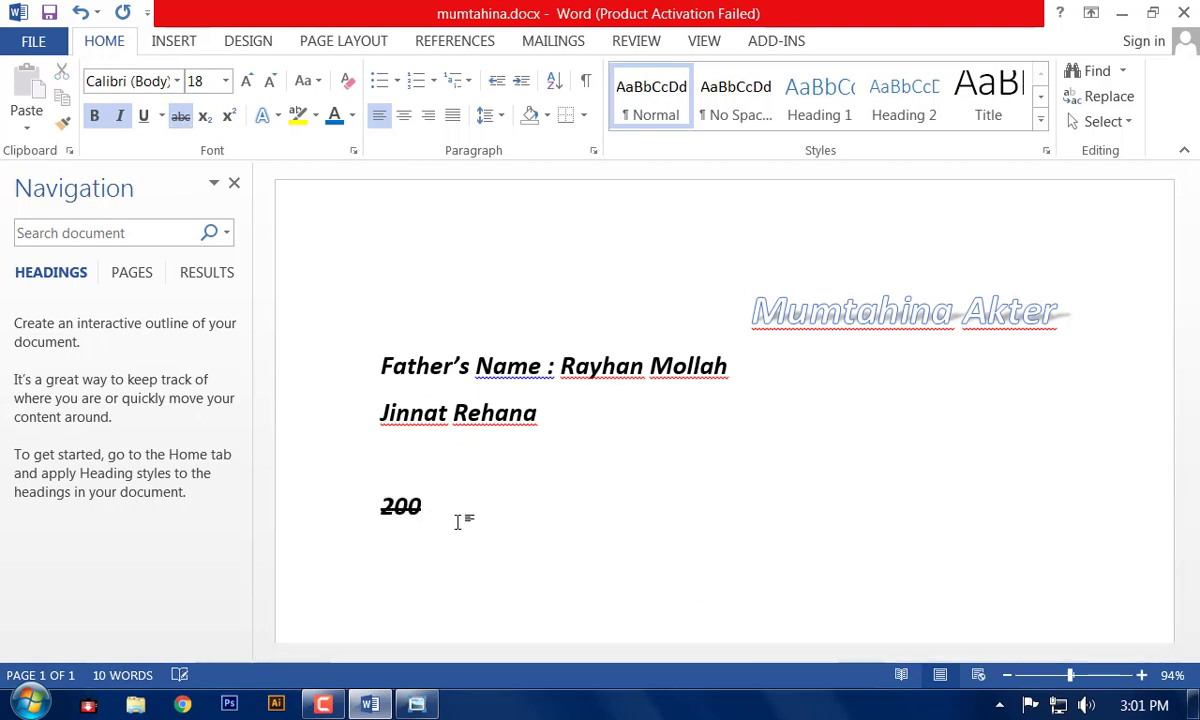
type("18")
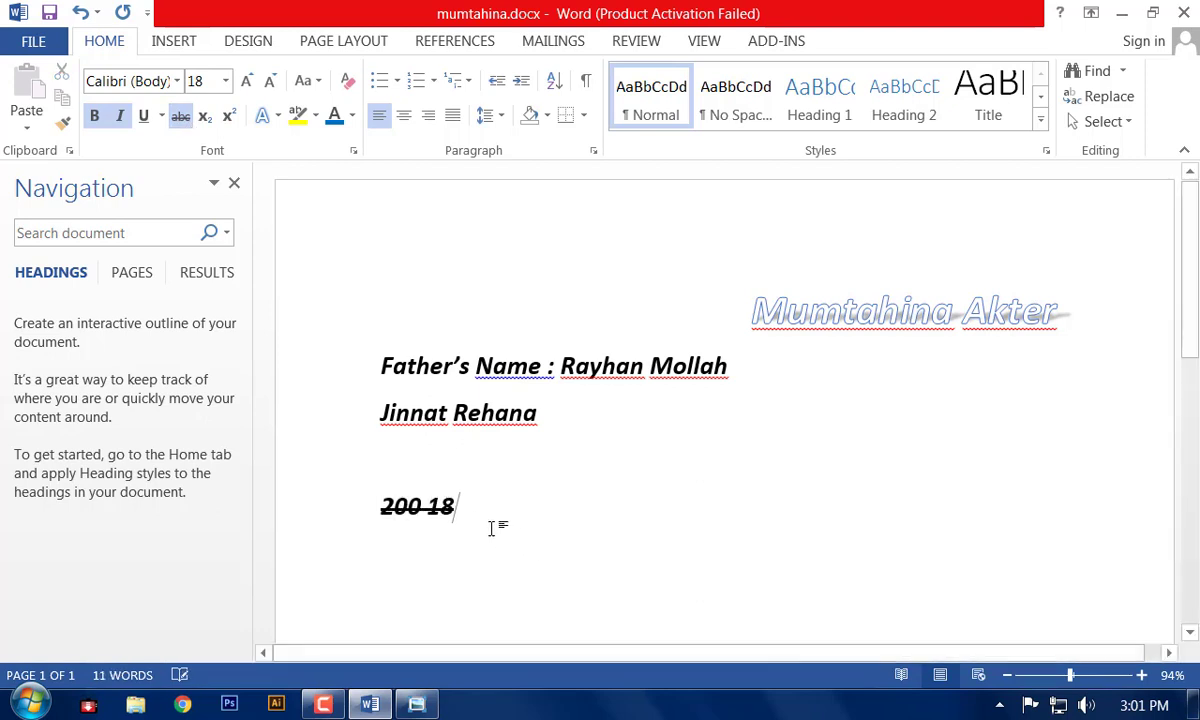
type("0")
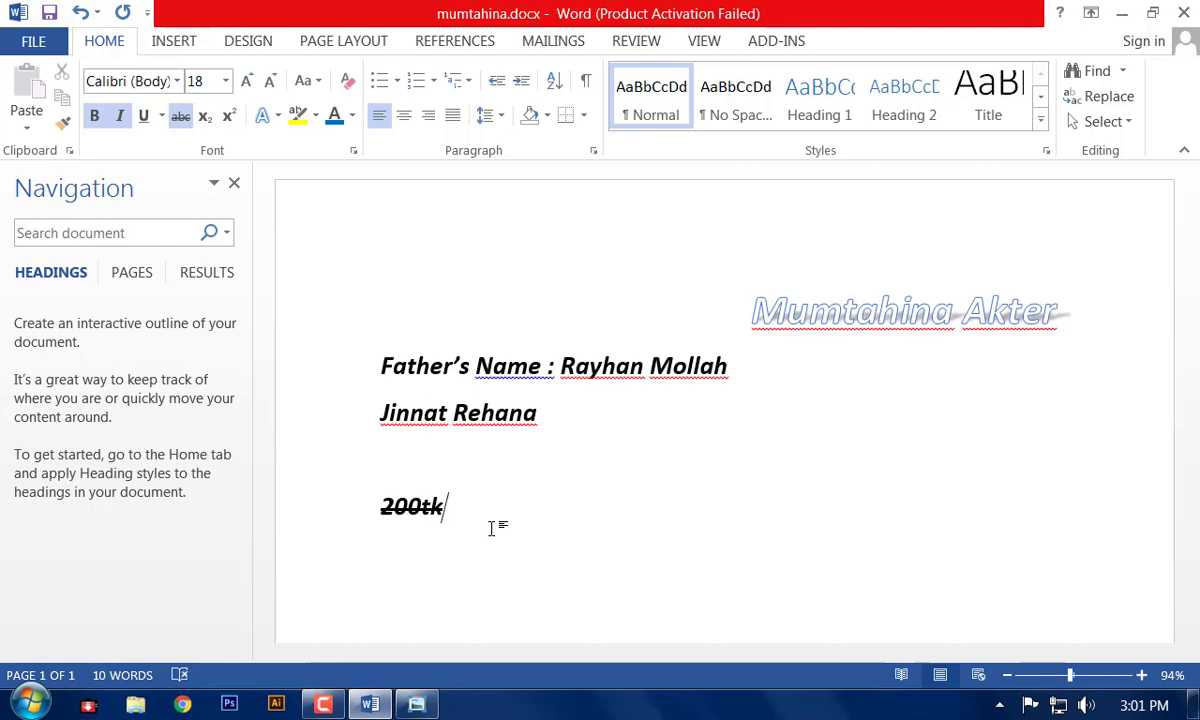
key("BackSpace")
key("BackSpace")
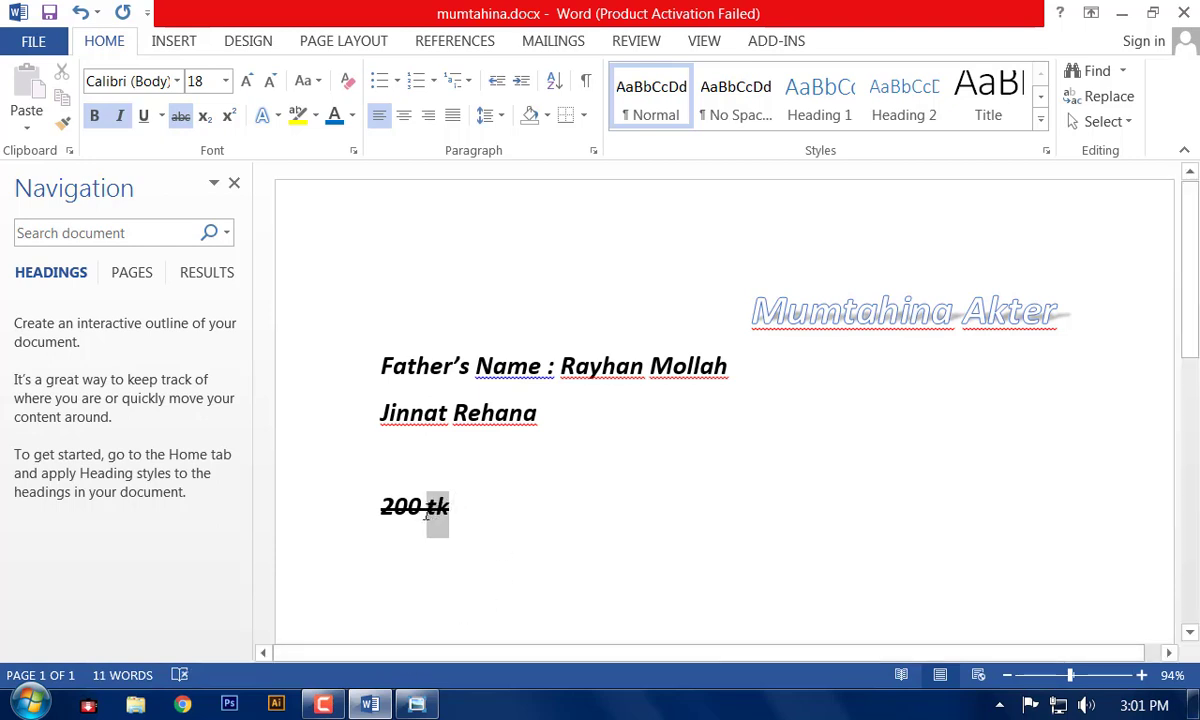
left_click_drag(433, 513, 421, 510)
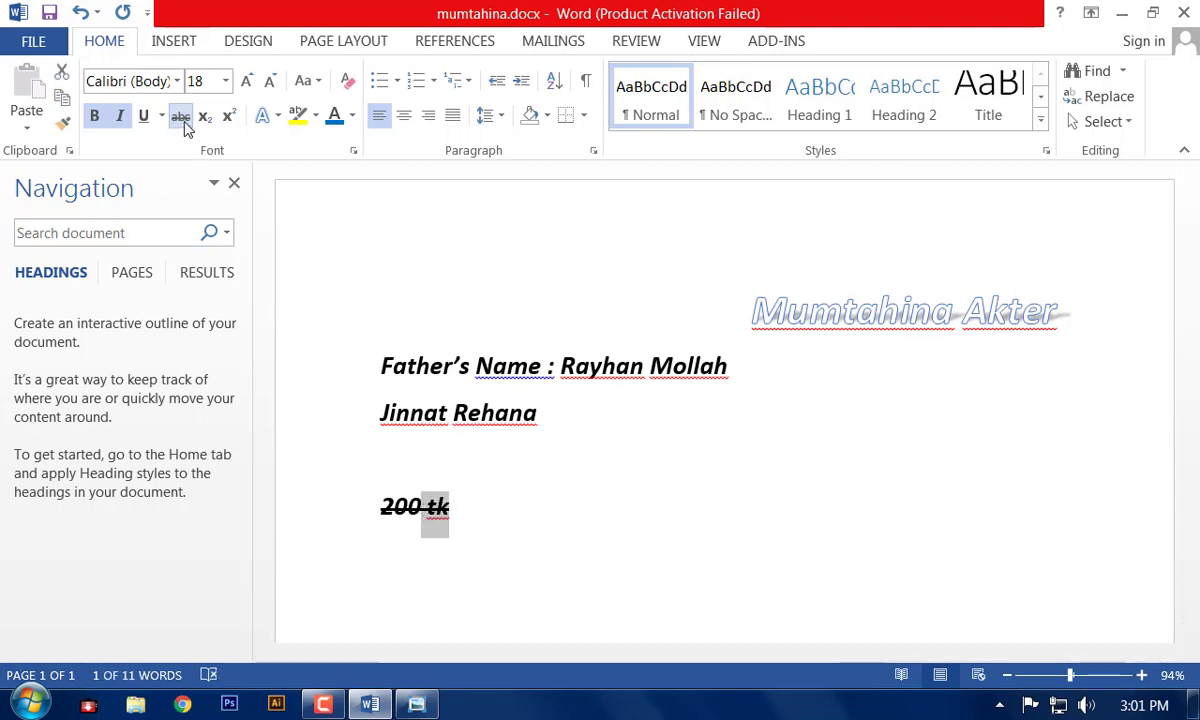
left_click(173, 114)
left_click(473, 517)
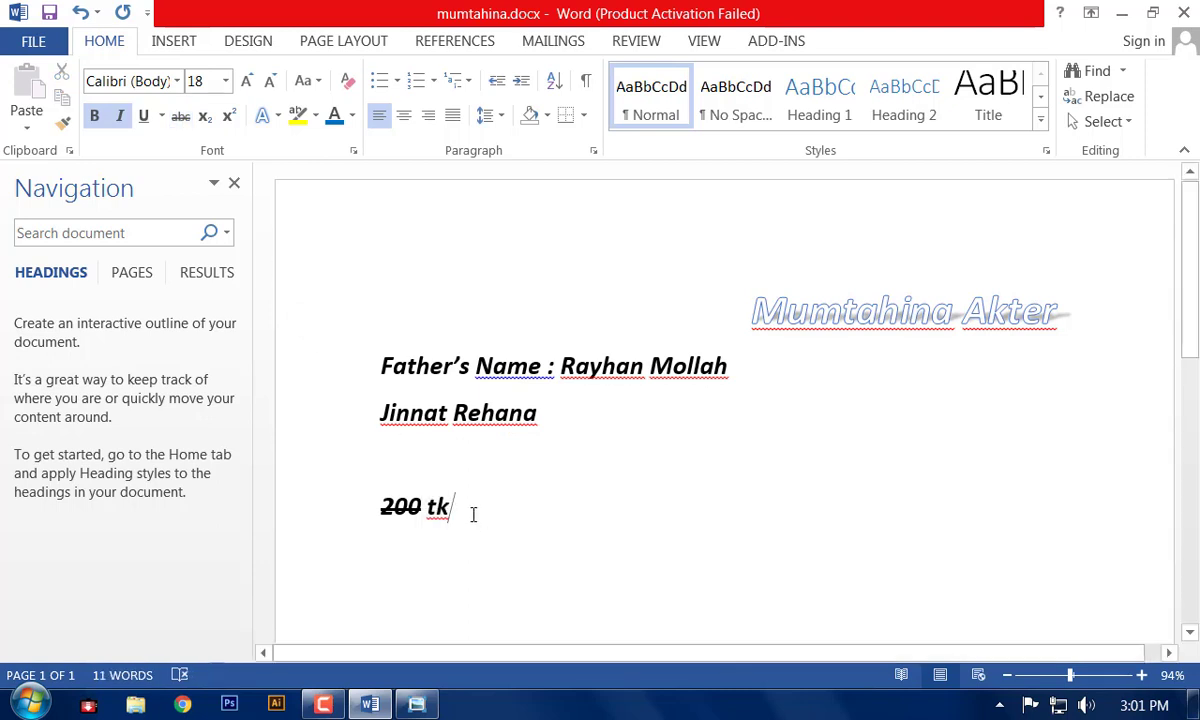
key("Return")
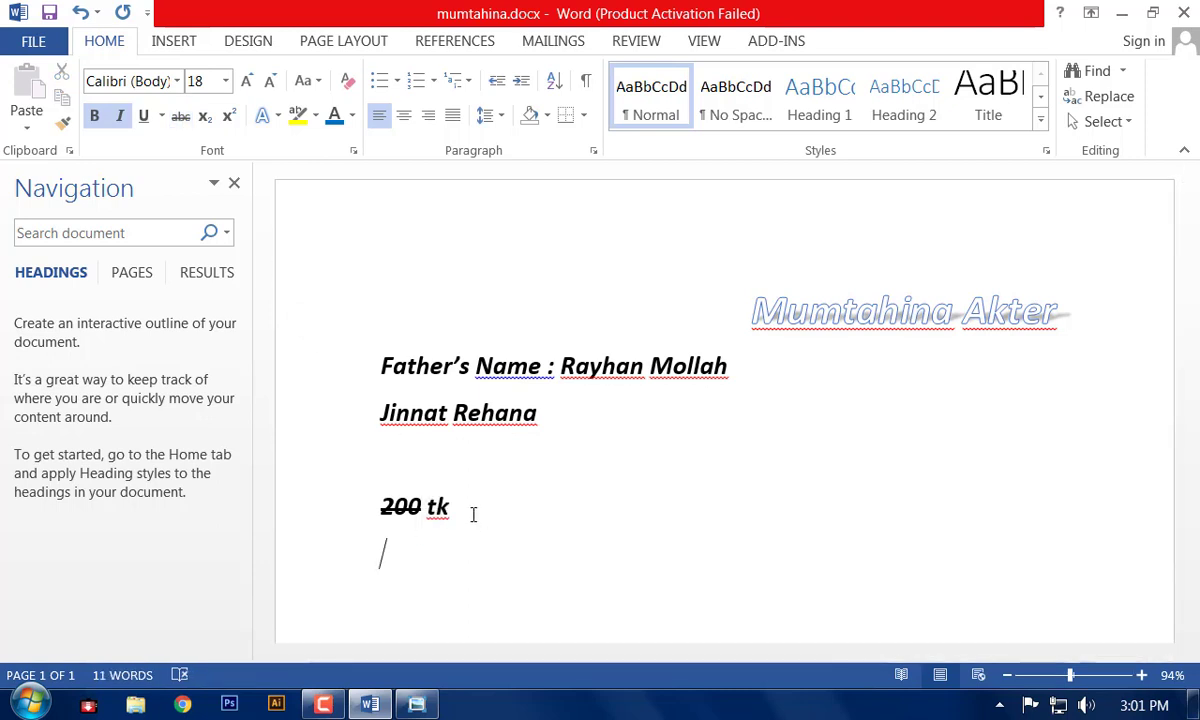
type("180 t")
type("k")
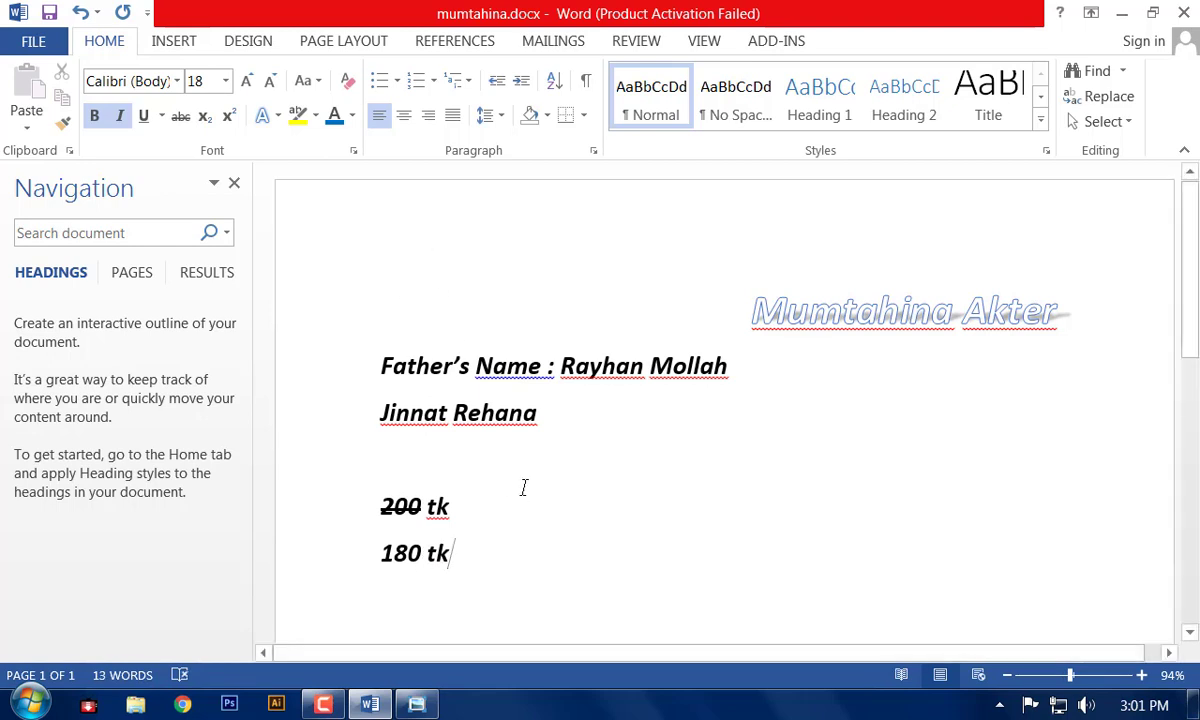
Delete the '200 tk' and '180 tk' lines beneath the mother's name
left_click_drag(455, 553, 380, 508)
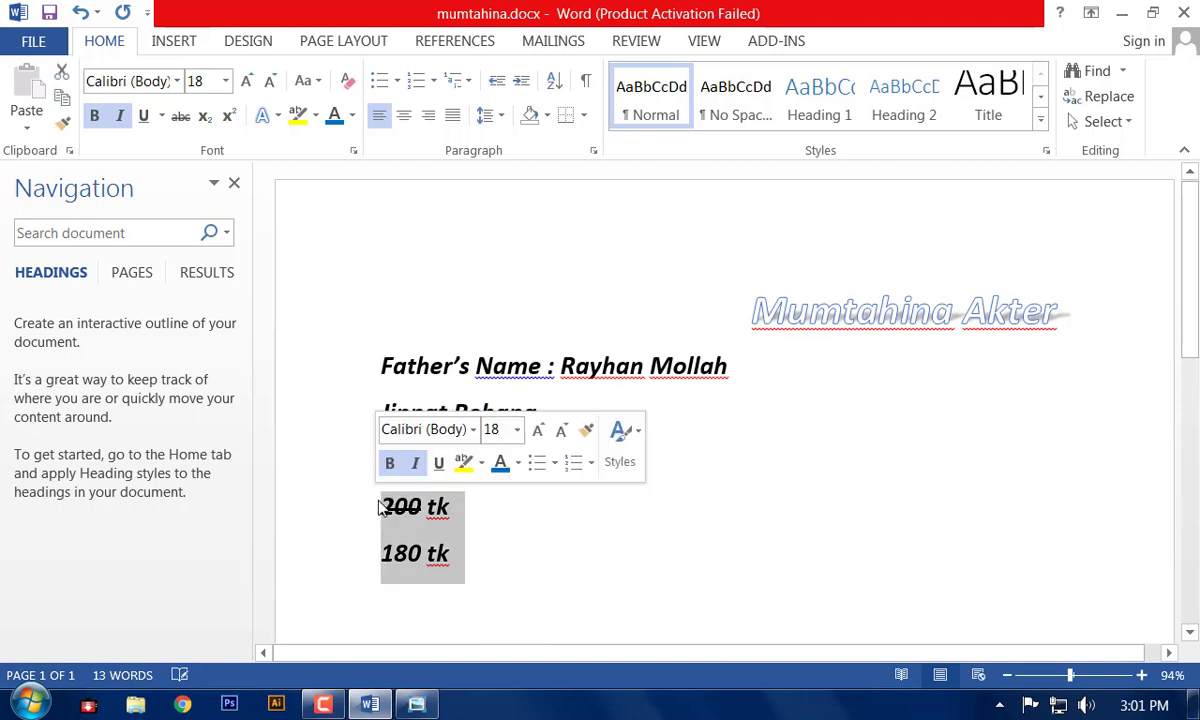
key("Delete")
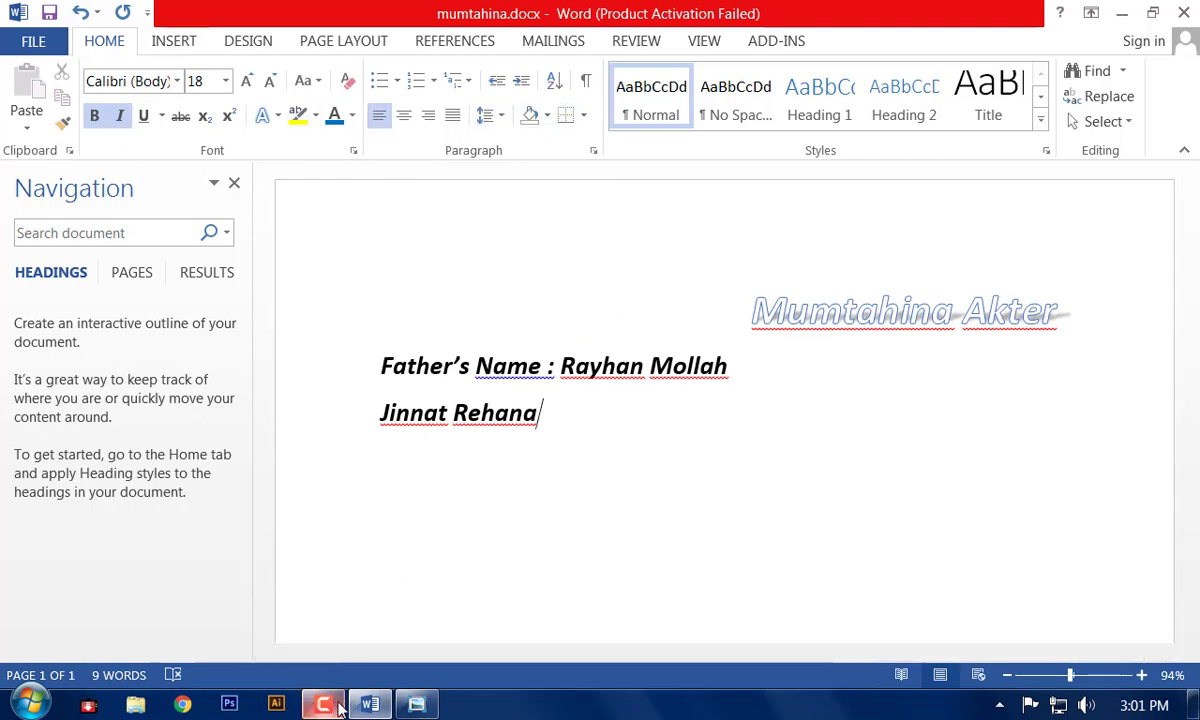
mouse_move(330, 706)
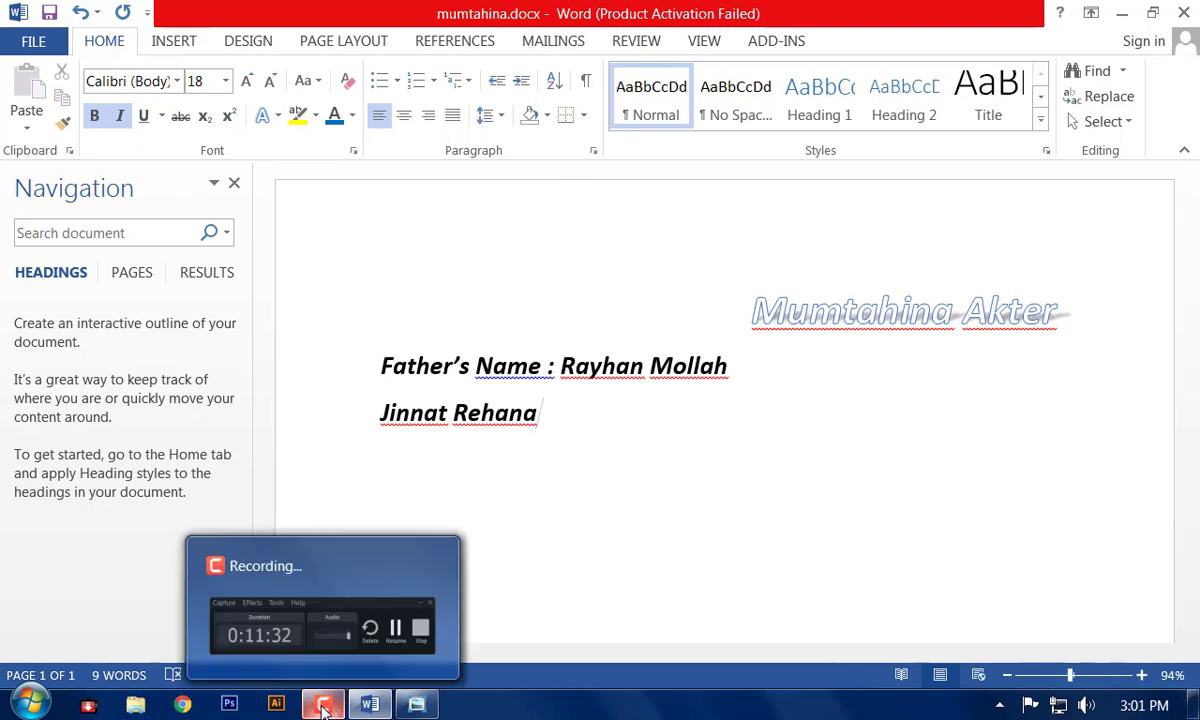